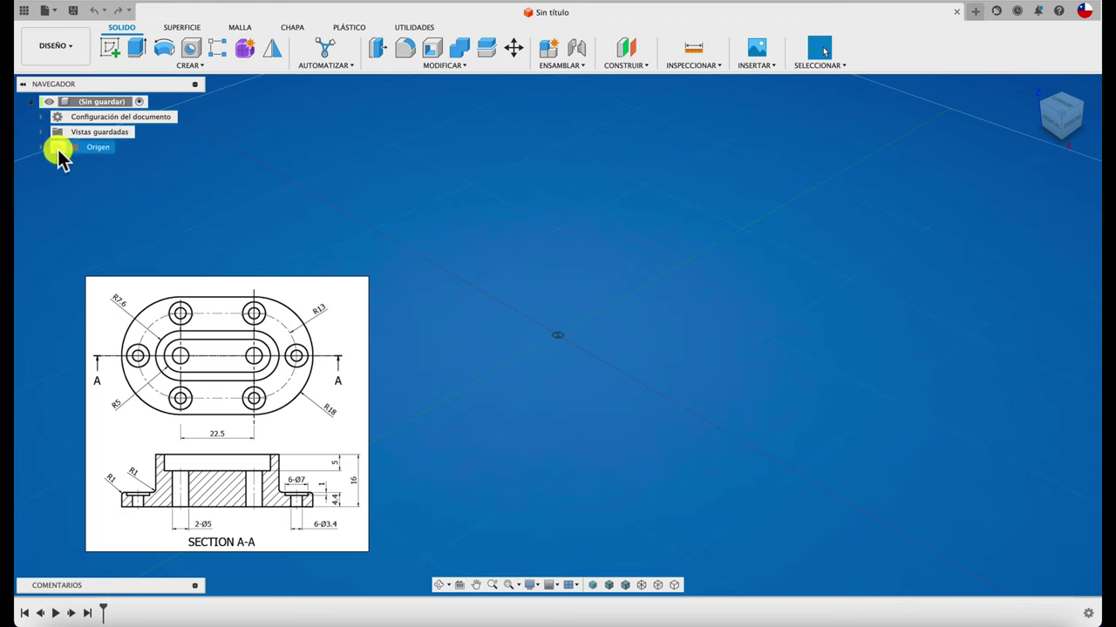
# - Show the origin and start a new sketch on the XY (top) origin plane
pyautogui.click(58, 147)
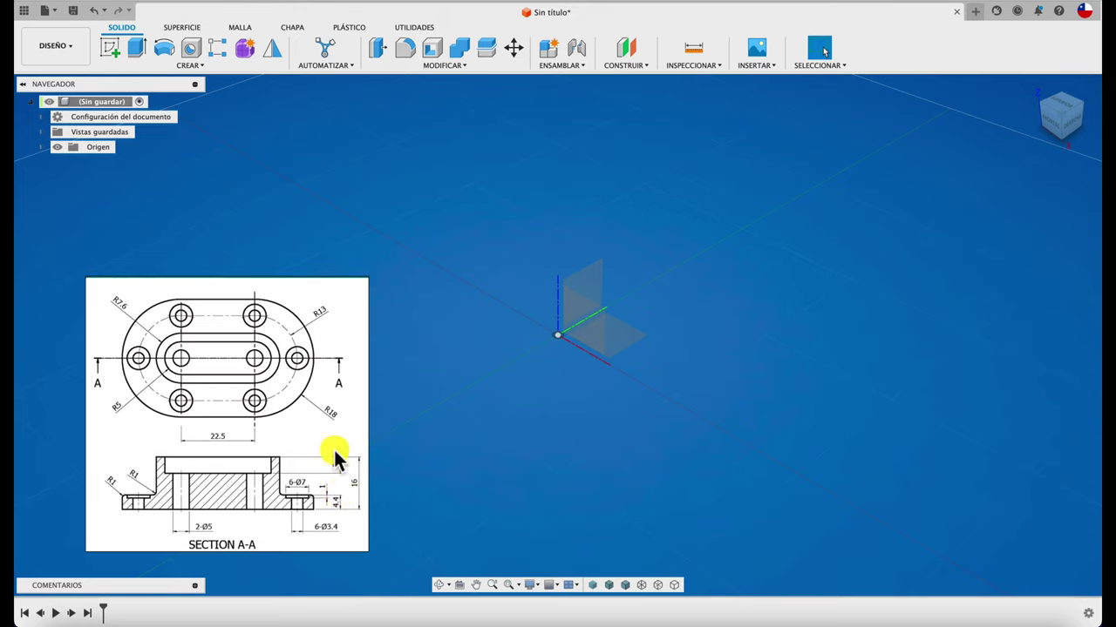
pyautogui.click(110, 46)
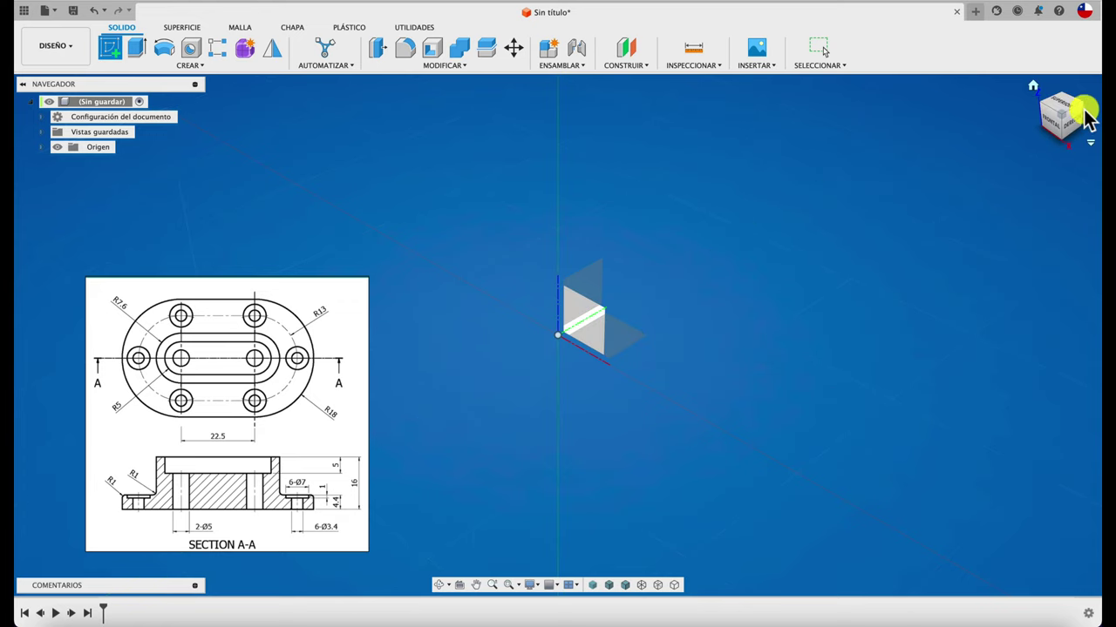
pyautogui.click(632, 337)
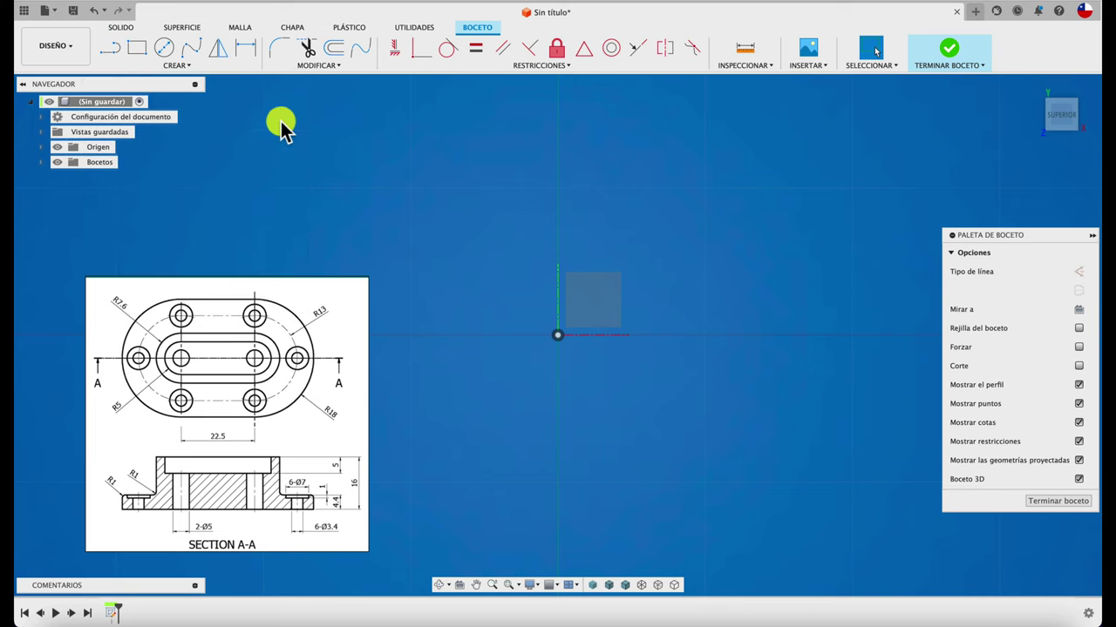
# - Draw a circle centred on the origin
pyautogui.click(166, 60)
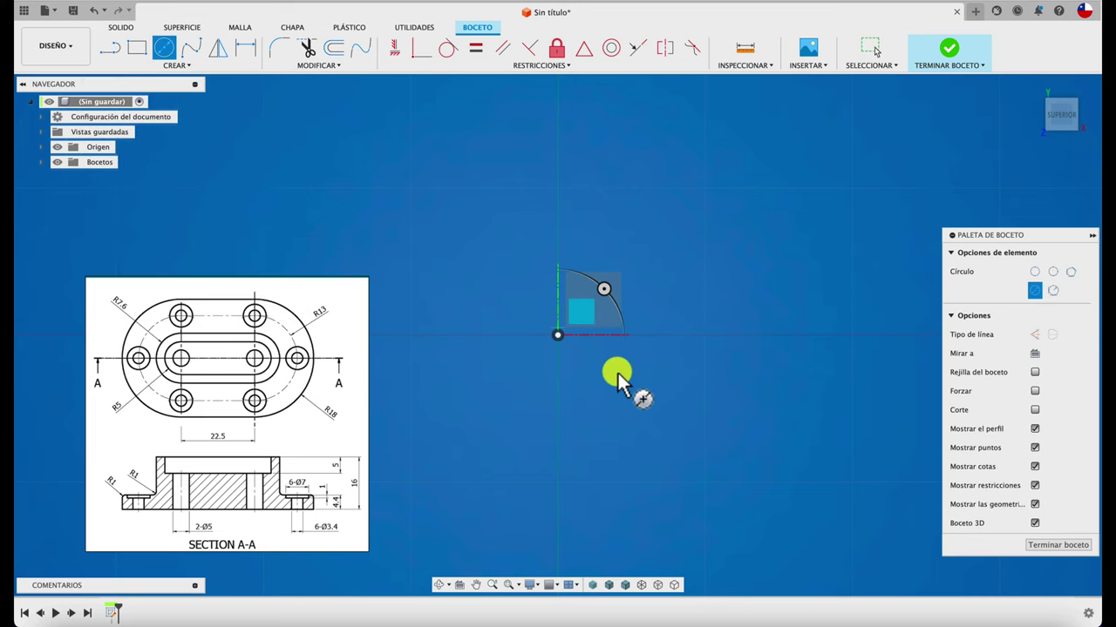
pyautogui.click(558, 334)
pyautogui.click(542, 477)
pyautogui.press('Escape')
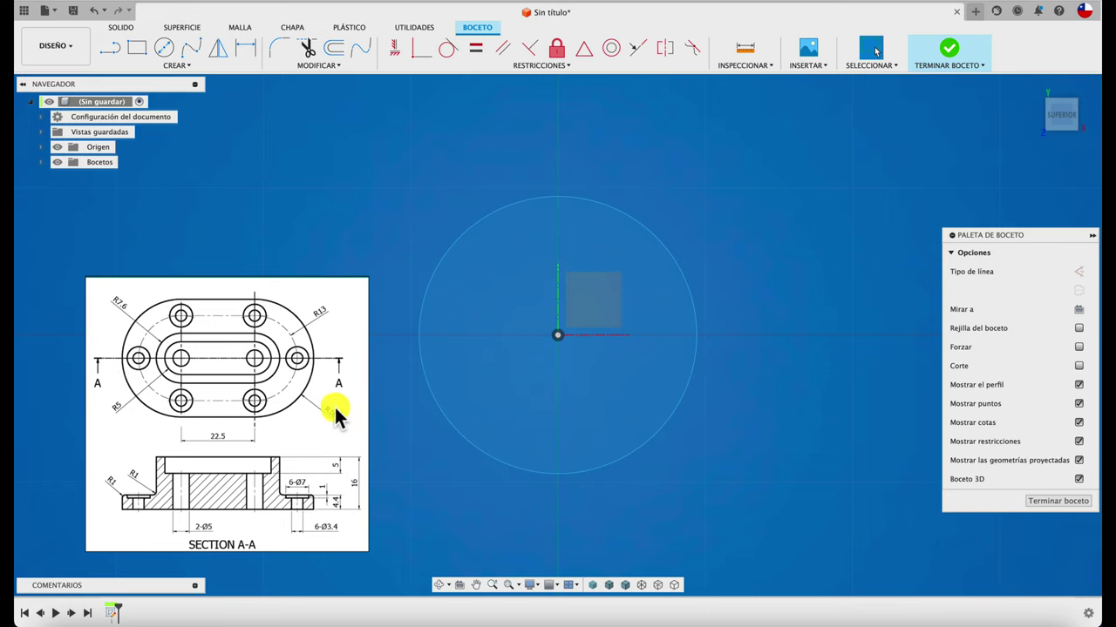
# - Dimension the origin circle as a radius of 18 mm
pyautogui.press('d')
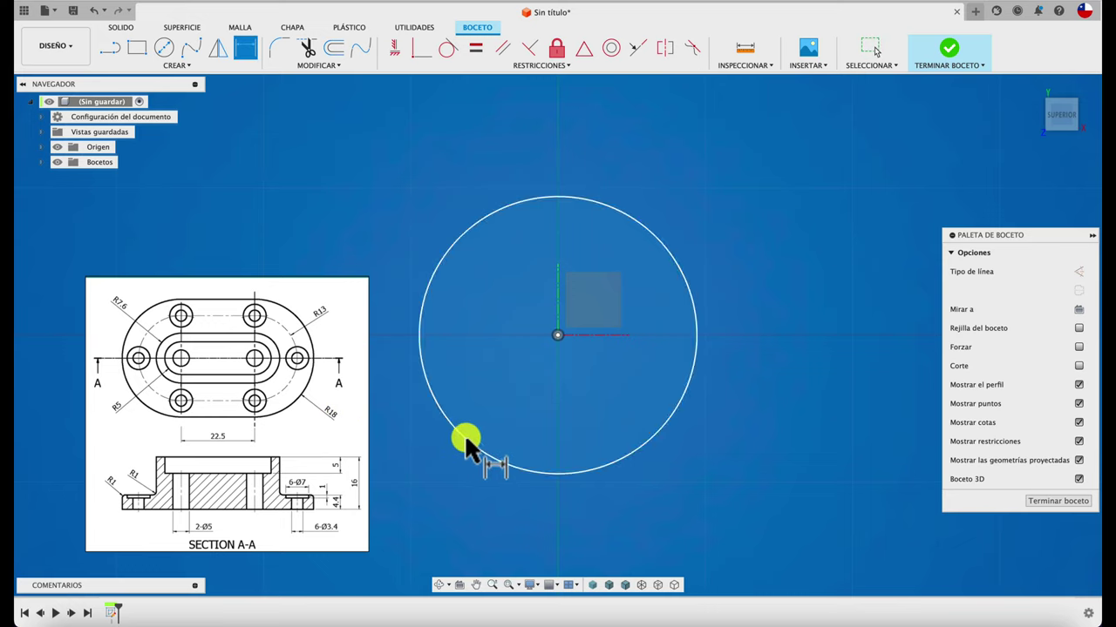
pyautogui.click(467, 442)
pyautogui.click(440, 494)
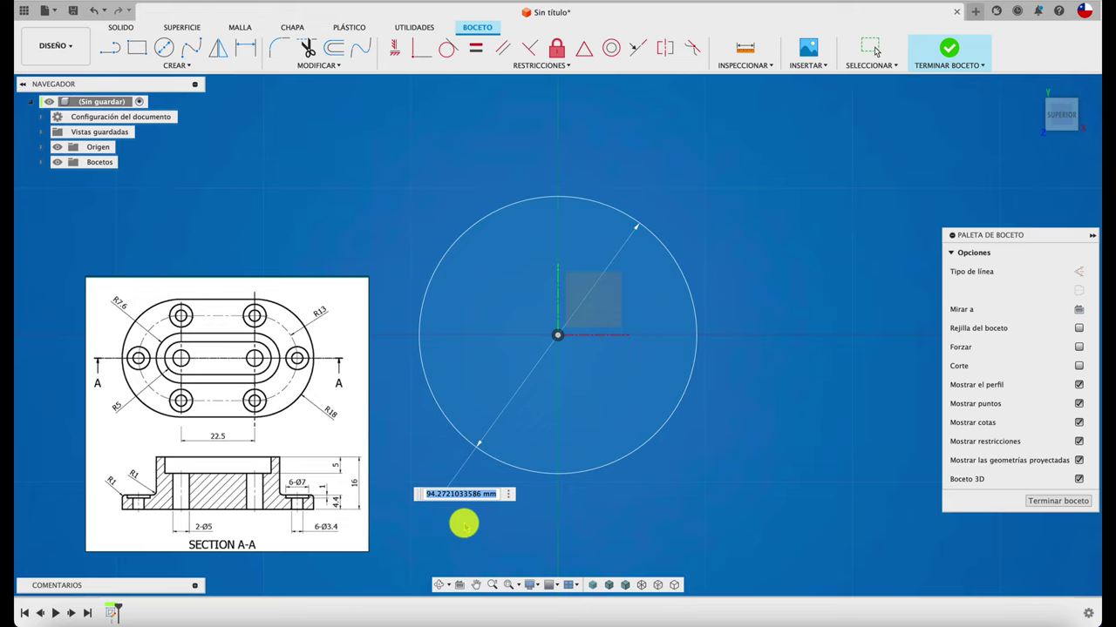
pyautogui.press('Return')
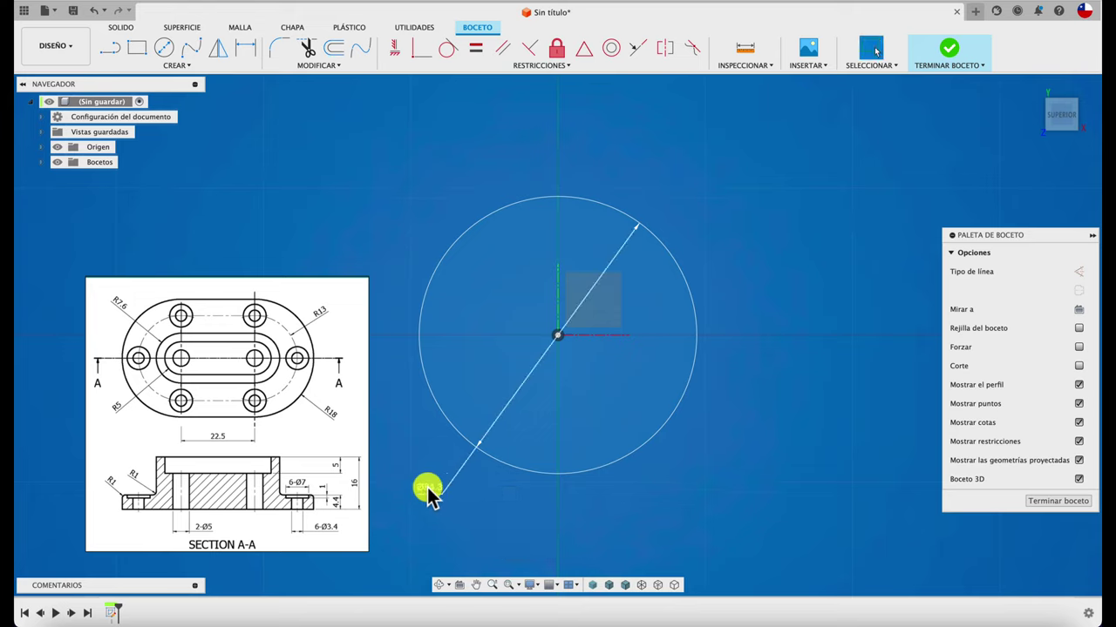
pyautogui.rightClick(427, 488)
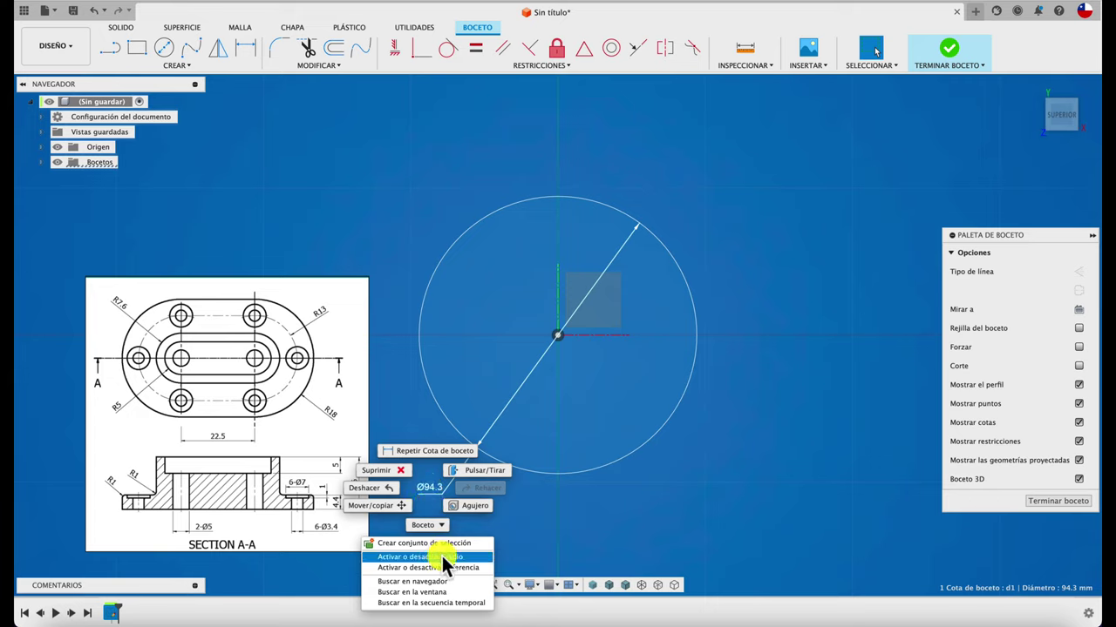
pyautogui.click(442, 556)
pyautogui.doubleClick(433, 491)
pyautogui.write('18')
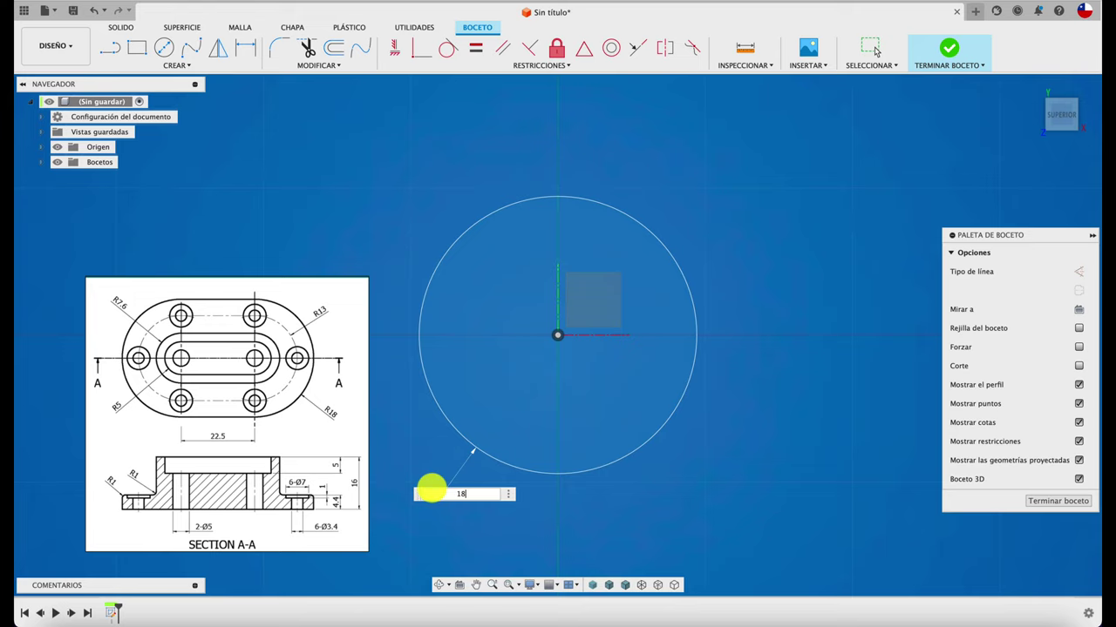
pyautogui.press('Return')
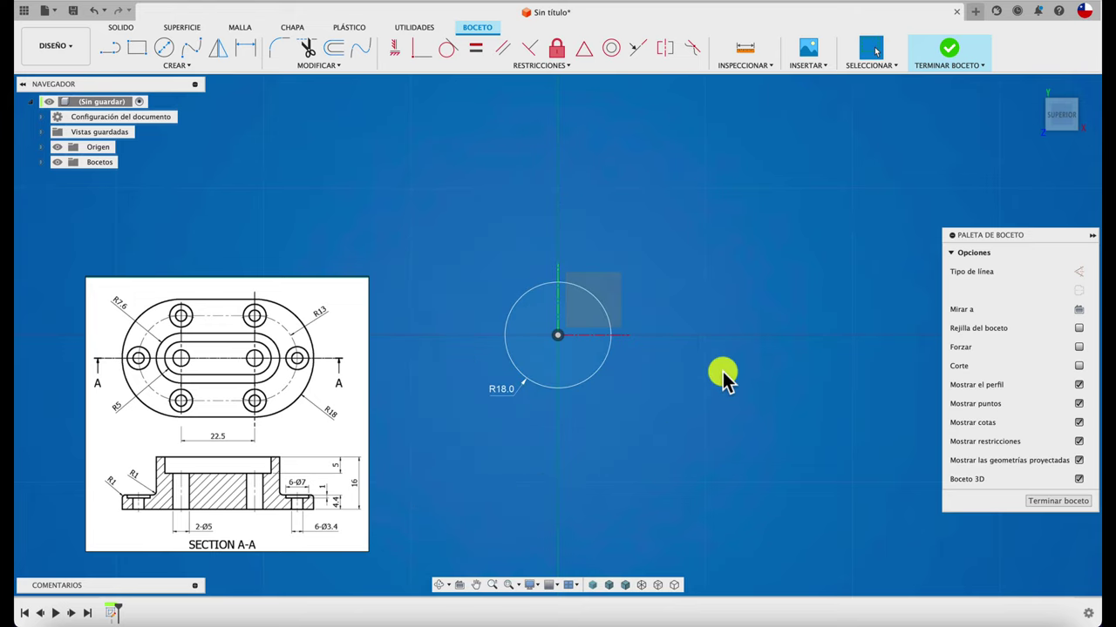
pyautogui.scroll(2, 722, 373)
pyautogui.scroll(2, 723, 374)
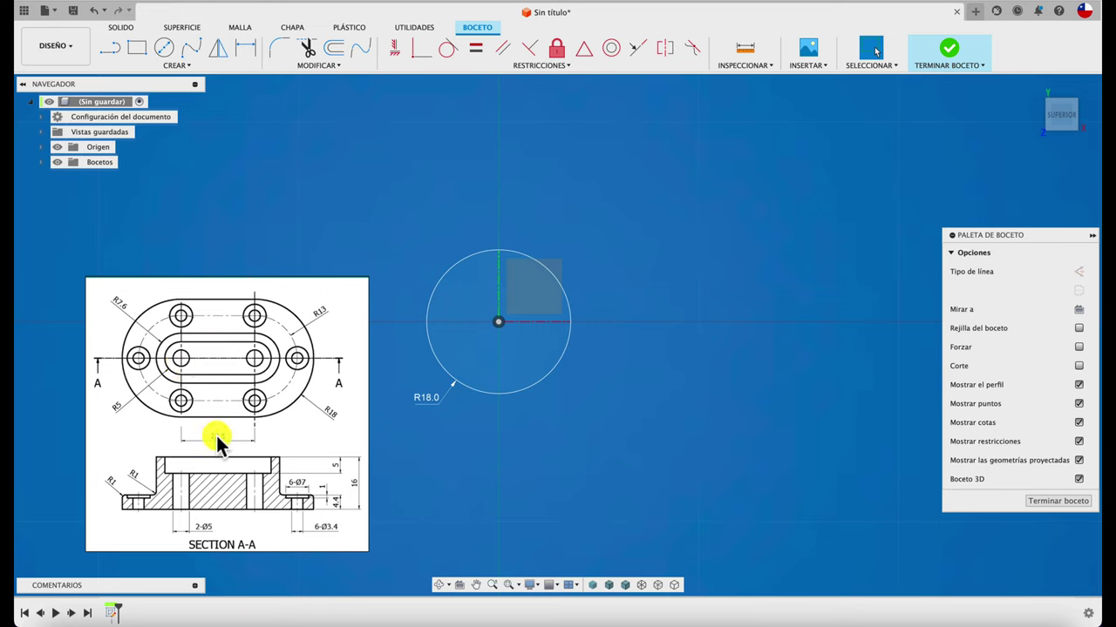
# - Draw a horizontal 22.5 mm line from the circle's centre to the right
pyautogui.click(110, 48)
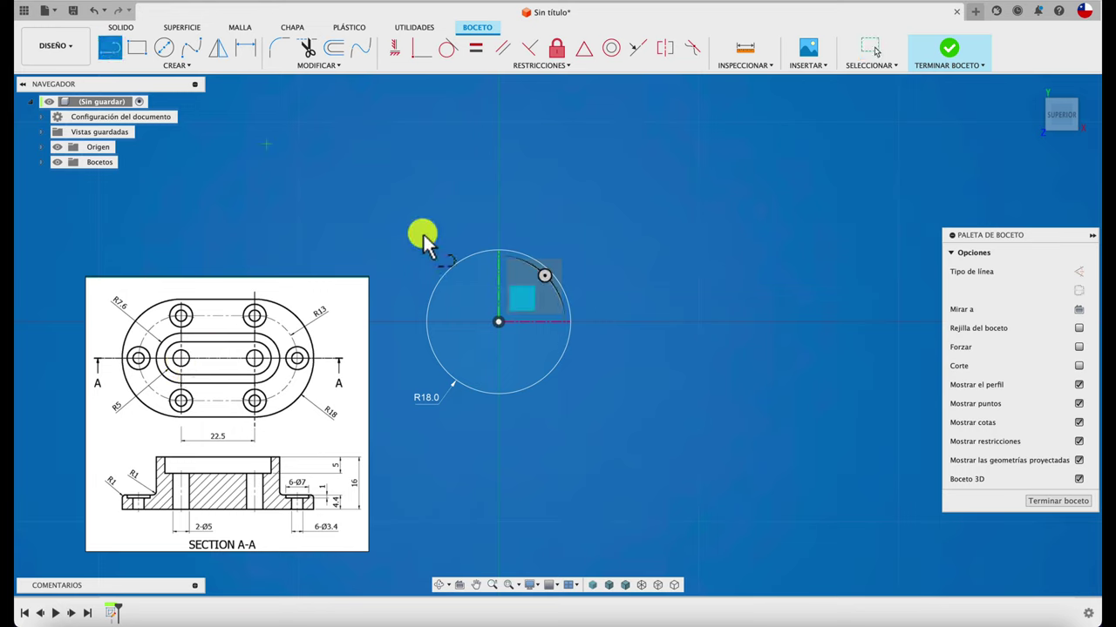
pyautogui.click(498, 322)
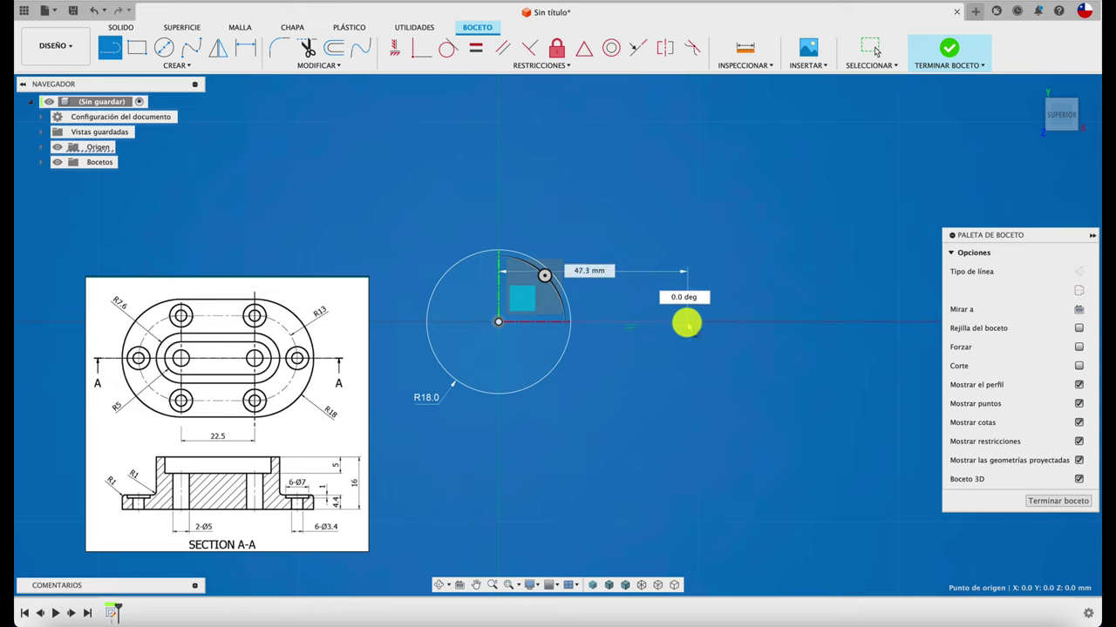
pyautogui.click(686, 323)
pyautogui.press('d')
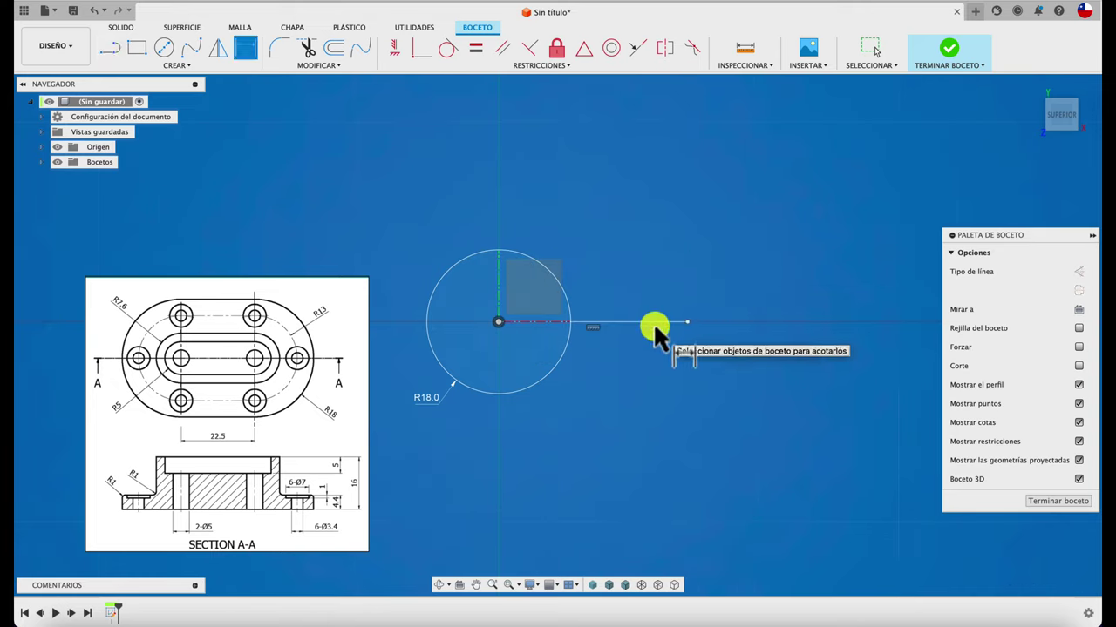
pyautogui.click(653, 322)
pyautogui.click(600, 450)
pyautogui.write('22.5')
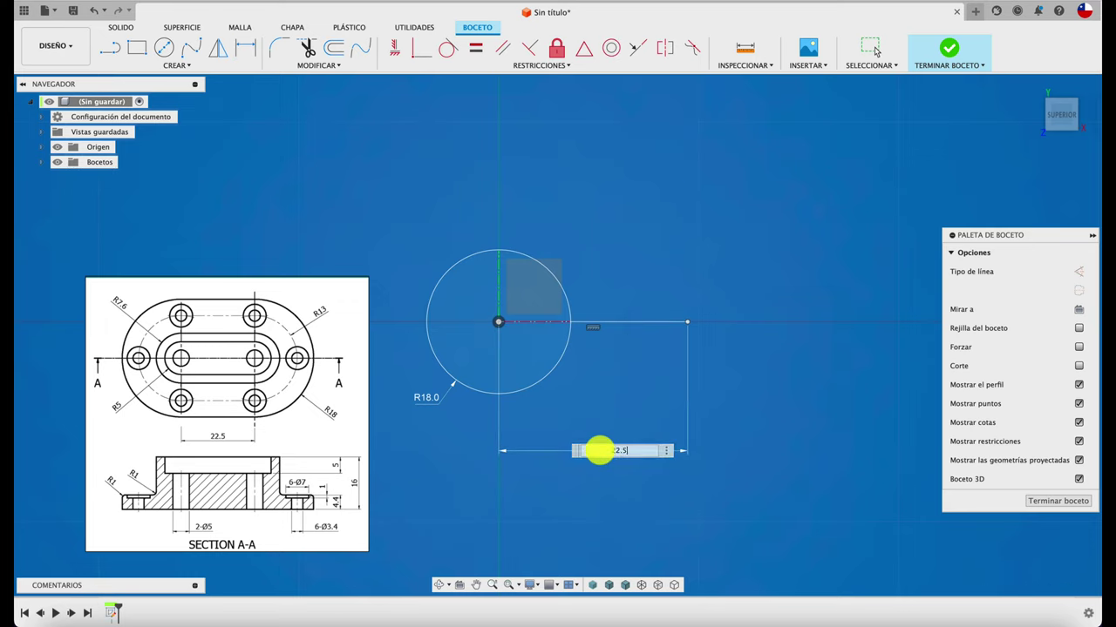
pyautogui.press('Return')
# - Draw a second circle centred on the line's right end
pyautogui.click(165, 47)
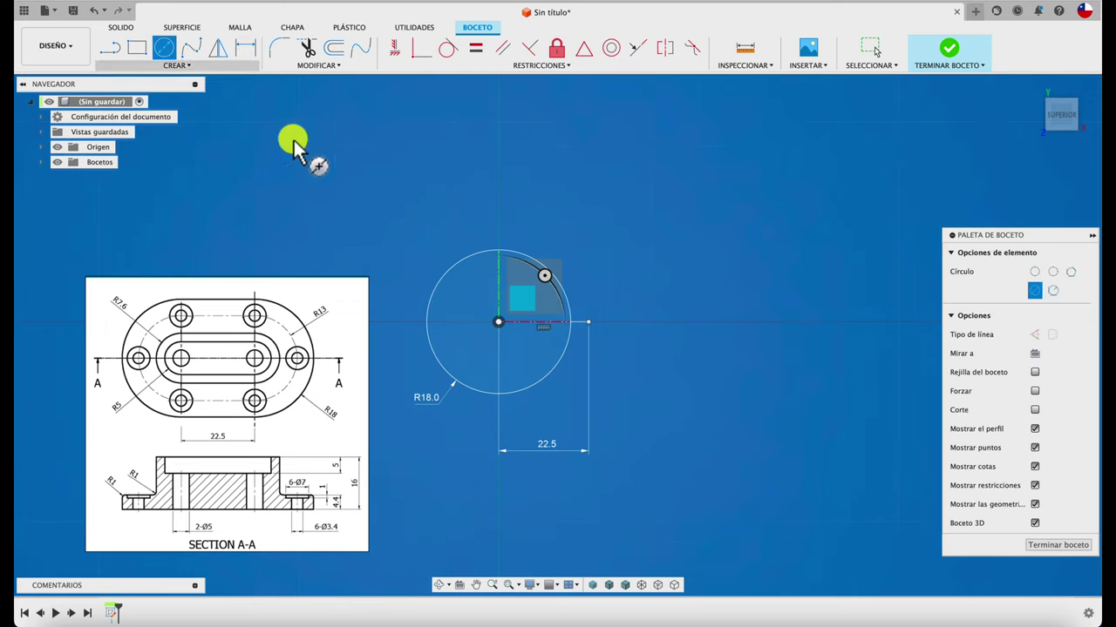
pyautogui.click(588, 322)
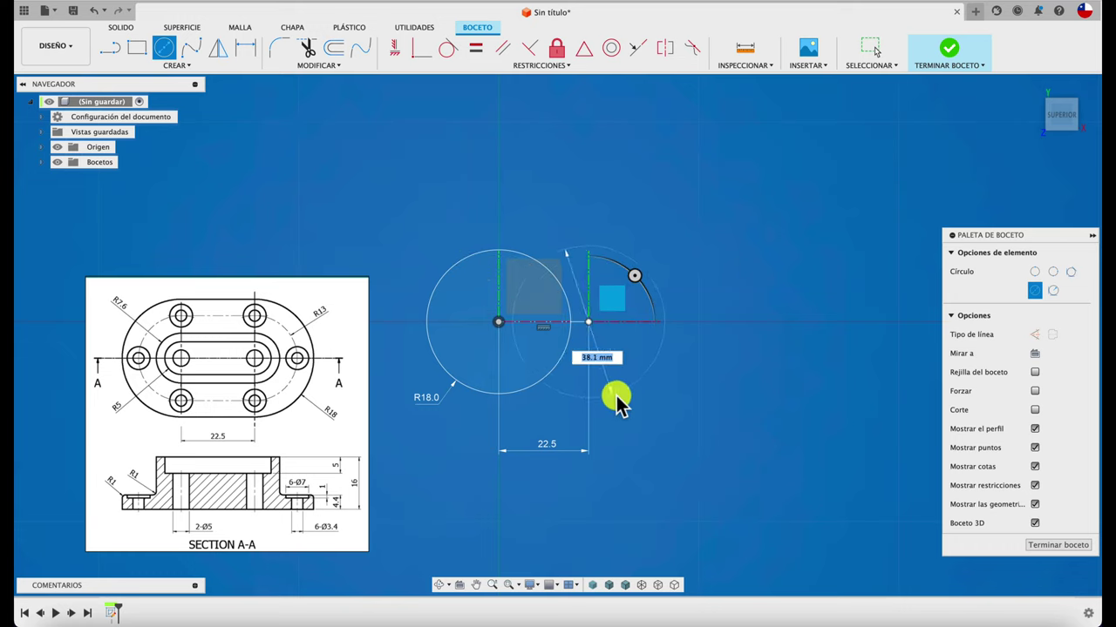
pyautogui.press('Return')
pyautogui.press('Escape')
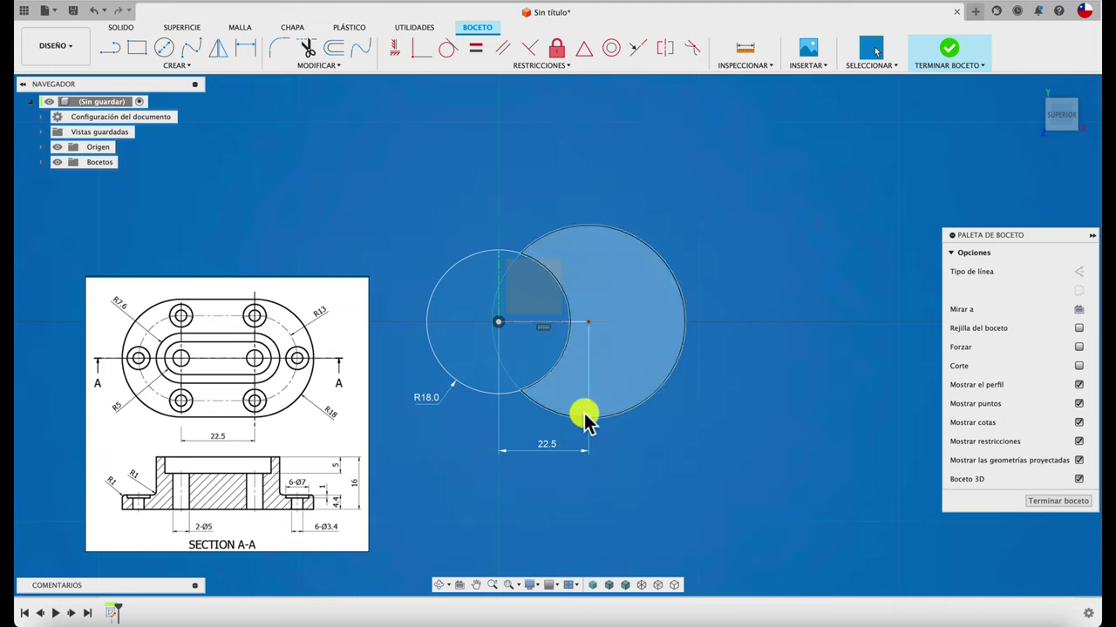
# - Give the new circle a diameter dimension linked to the first circle's 18 mm radius
pyautogui.click(584, 413)
pyautogui.press('d')
pyautogui.click(666, 454)
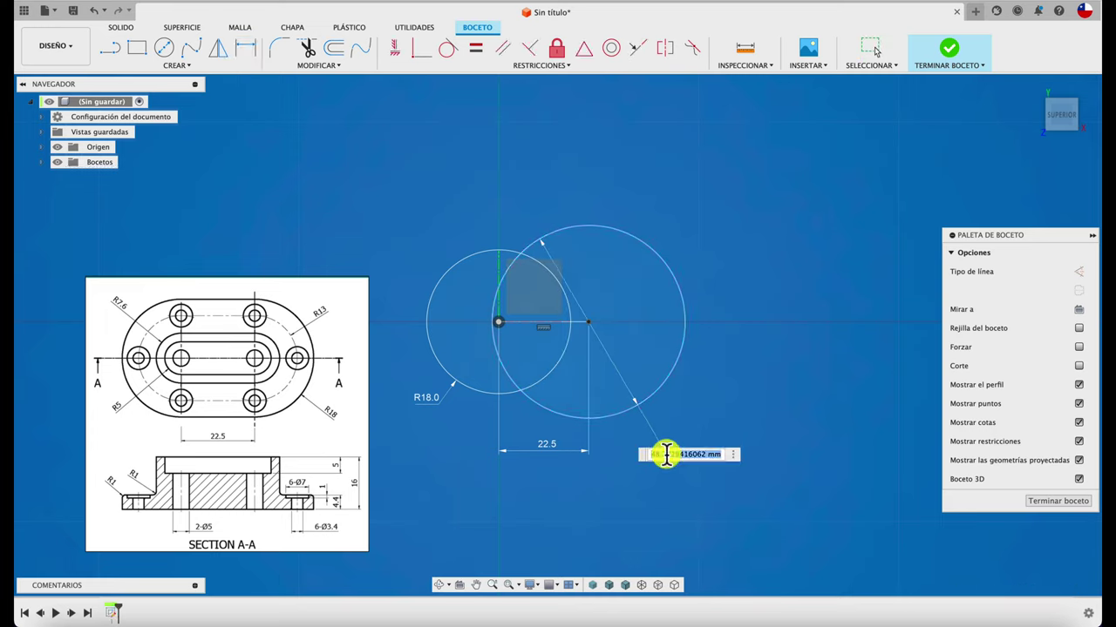
pyautogui.press('Escape')
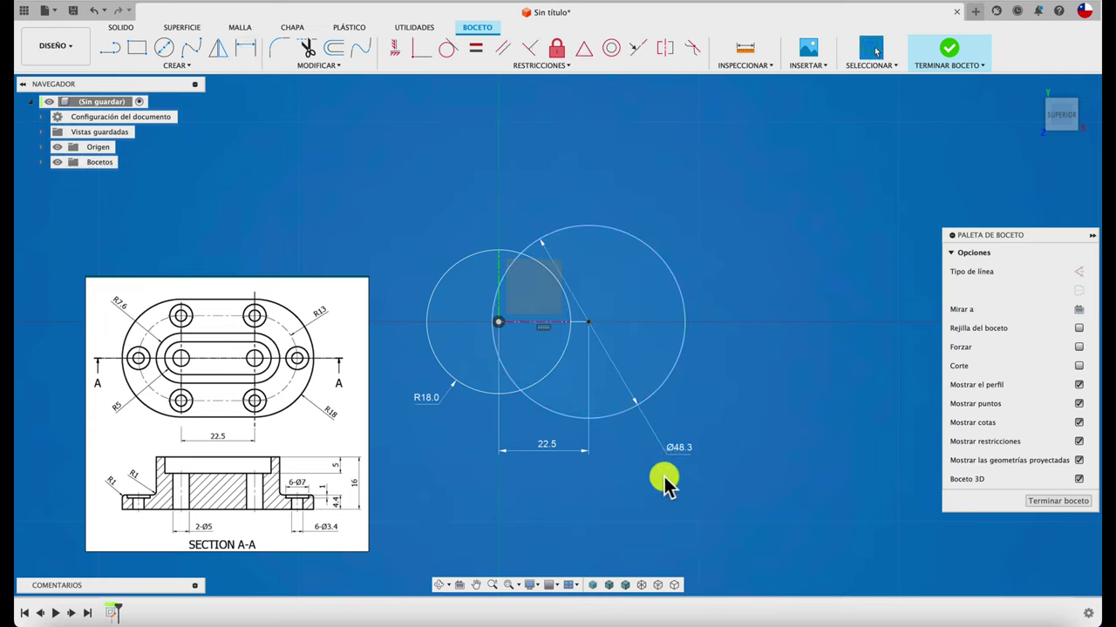
pyautogui.doubleClick(677, 450)
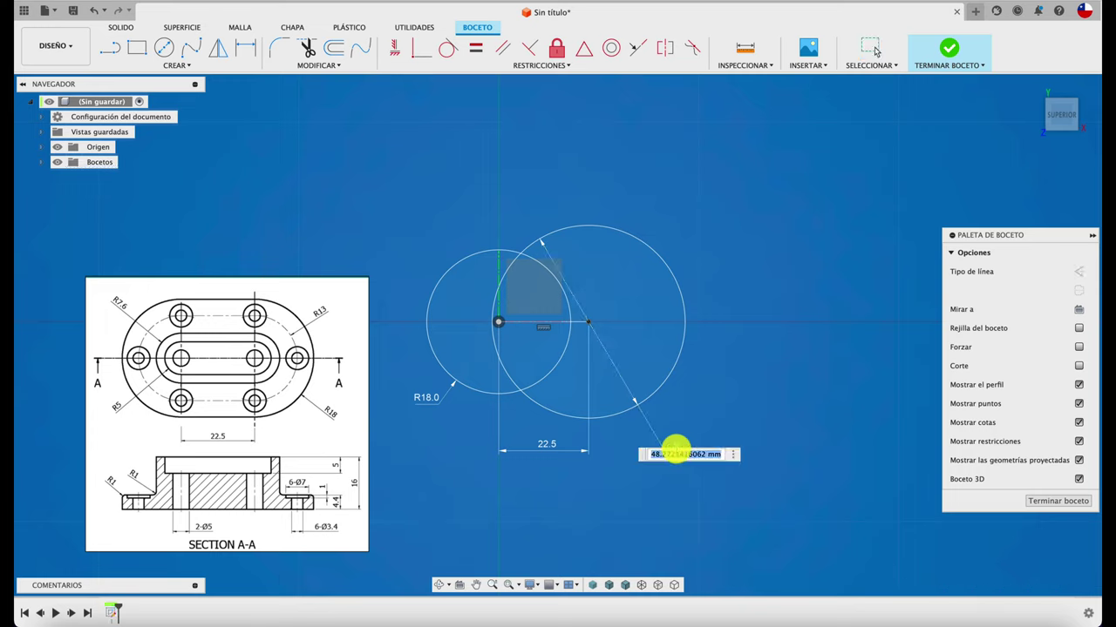
pyautogui.click(426, 398)
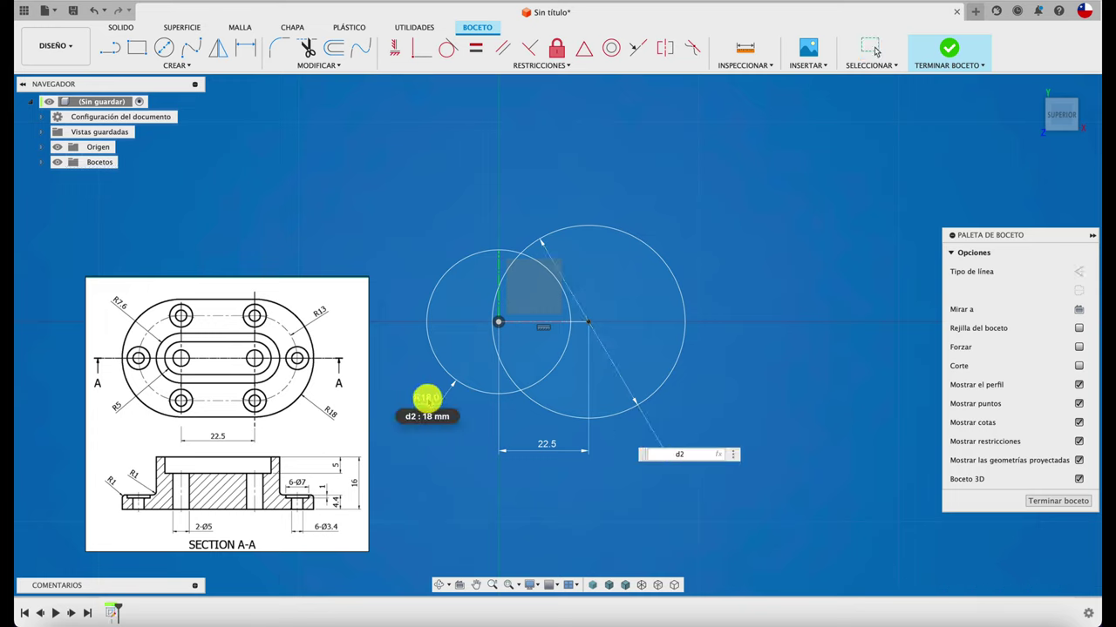
pyautogui.press('Return')
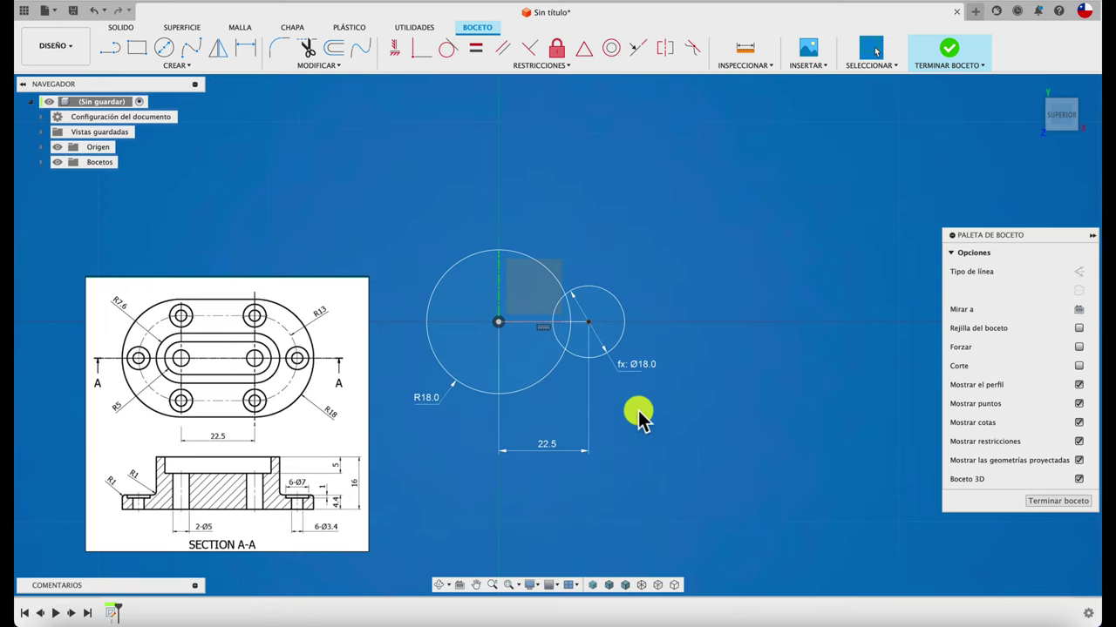
pyautogui.scroll(1, 615, 398)
pyautogui.scroll(1, 615, 399)
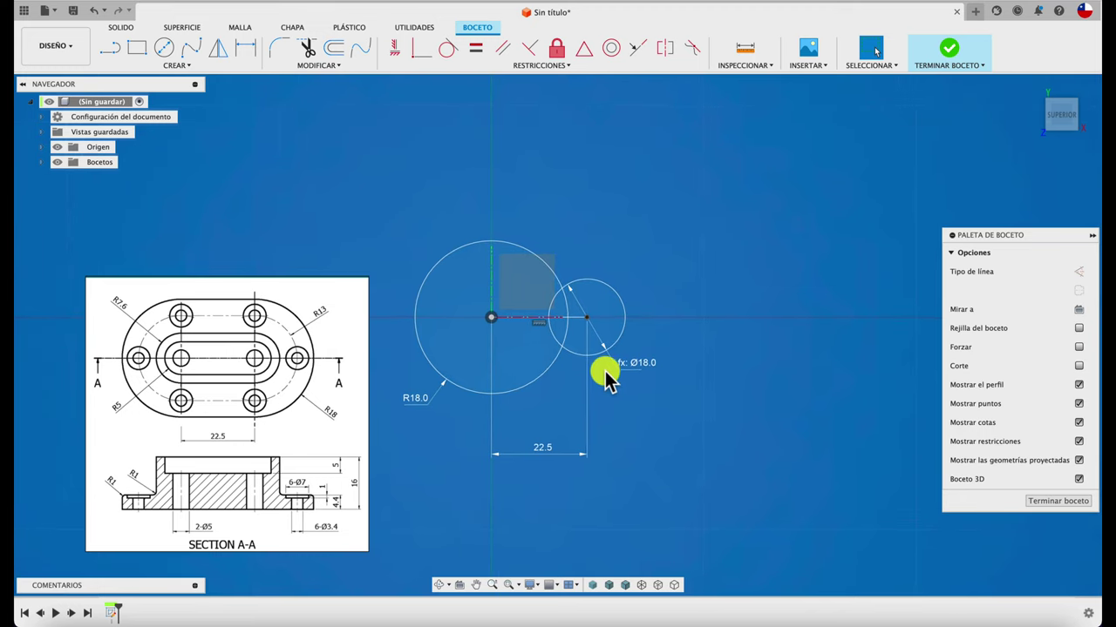
# - Replace the linked diameter with an R18 radius dimension on the new circle
pyautogui.press('Delete')
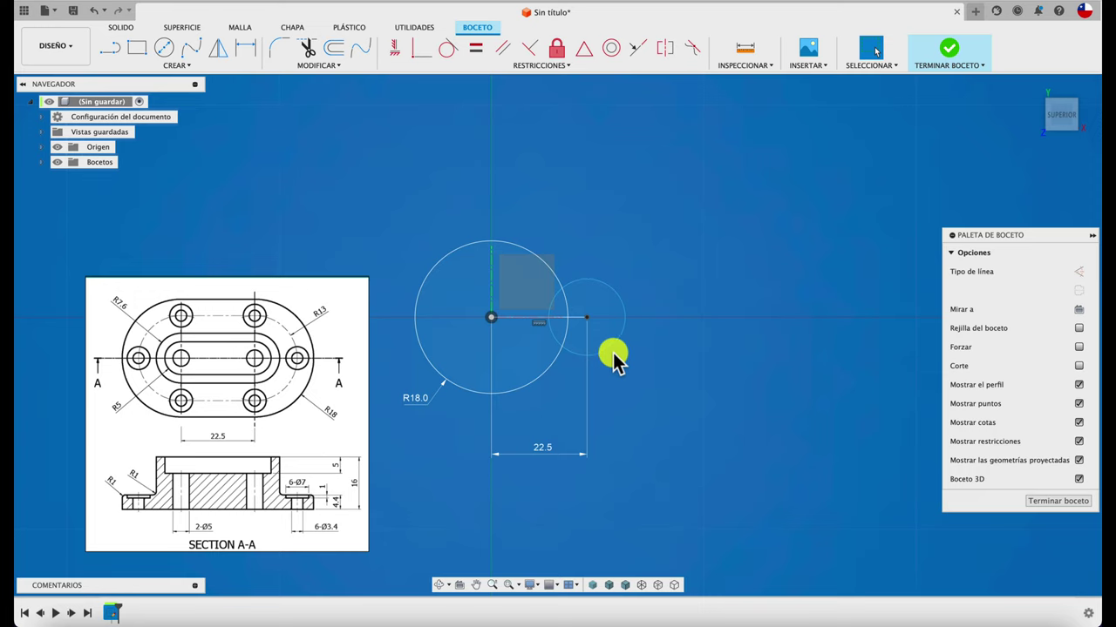
pyautogui.press('d')
pyautogui.click(611, 344)
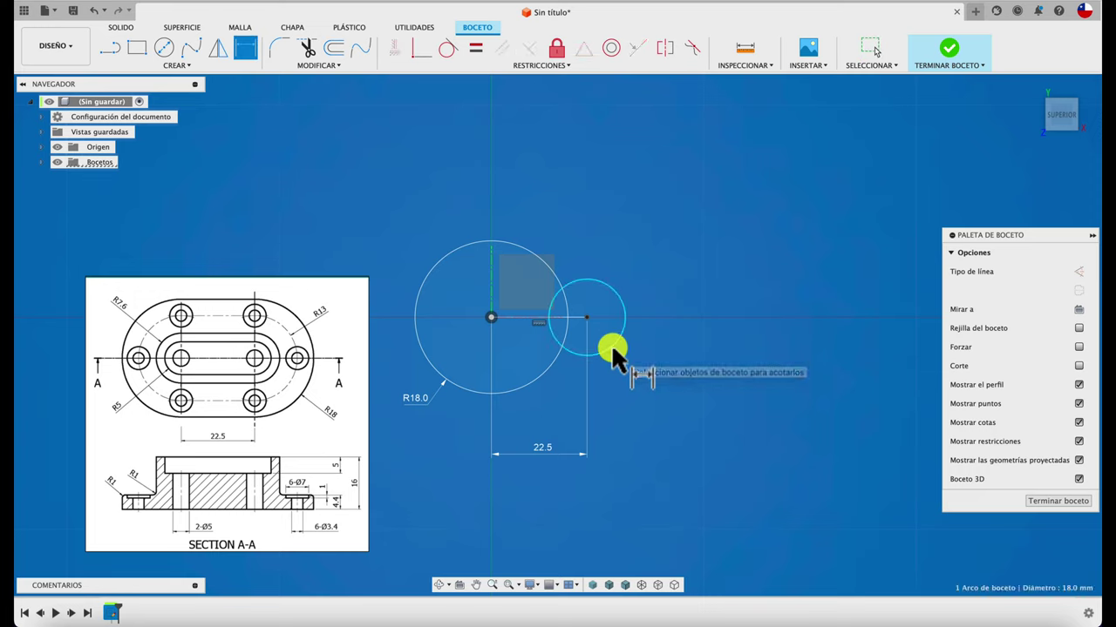
pyautogui.rightClick(645, 397)
pyautogui.click(648, 477)
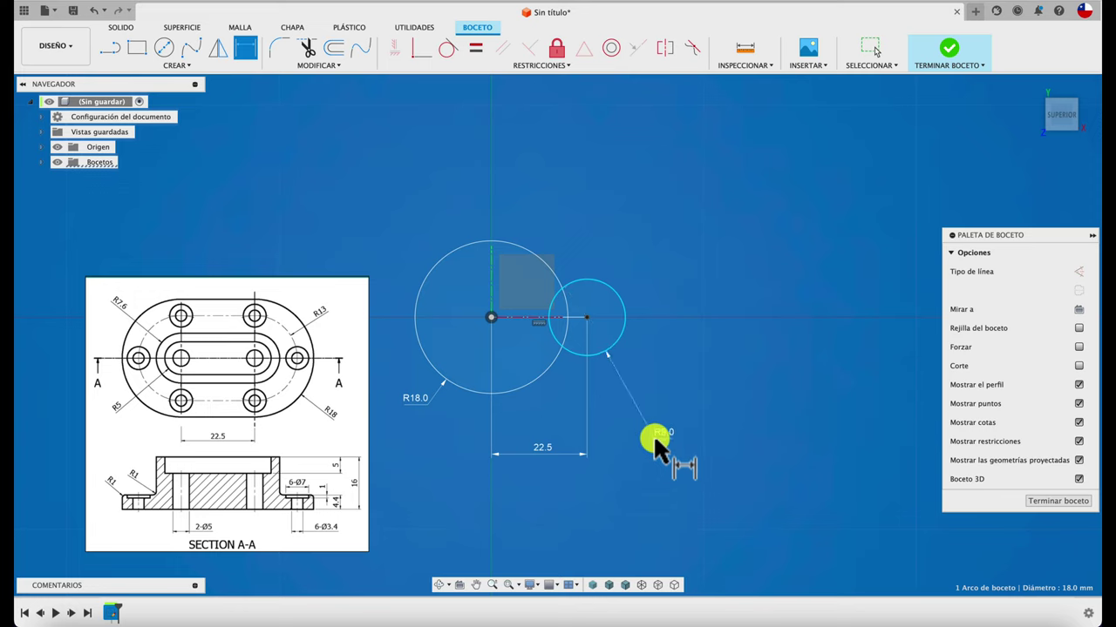
pyautogui.click(655, 440)
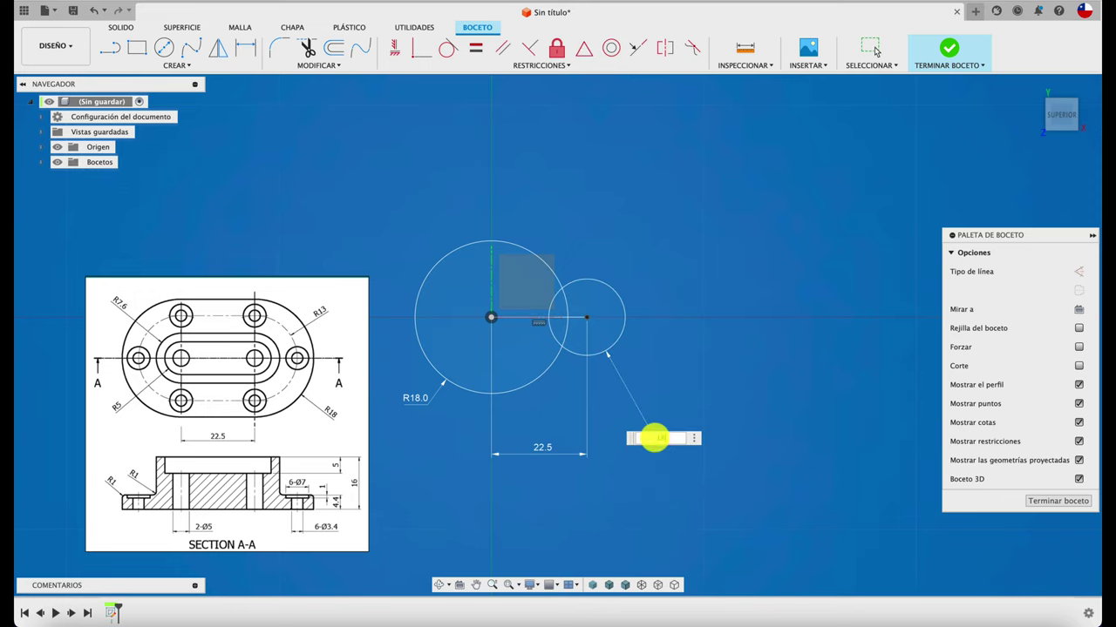
pyautogui.press('Return')
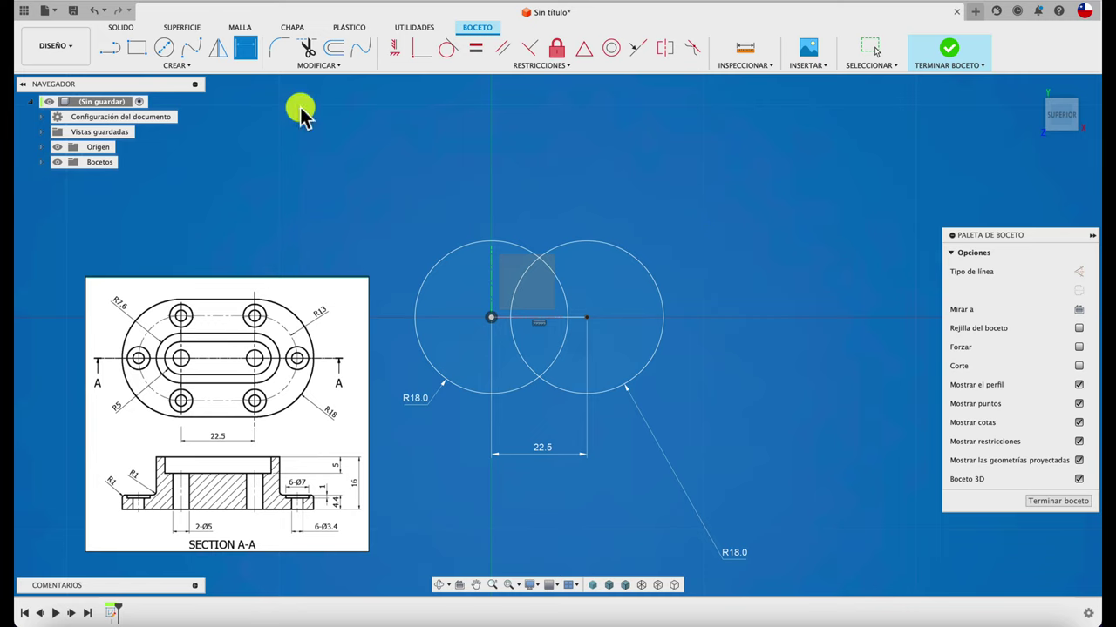
# - Draw top and bottom tangent lines joining the two R18 circles
pyautogui.click(110, 48)
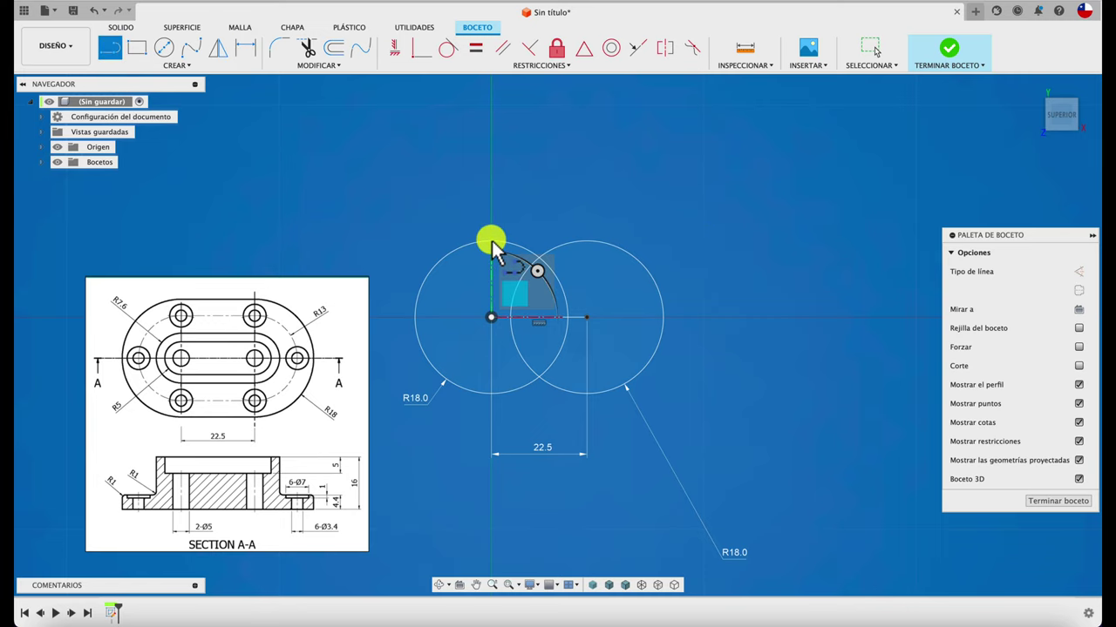
pyautogui.scroll(2, 492, 240)
pyautogui.scroll(2, 492, 240)
pyautogui.scroll(2, 491, 240)
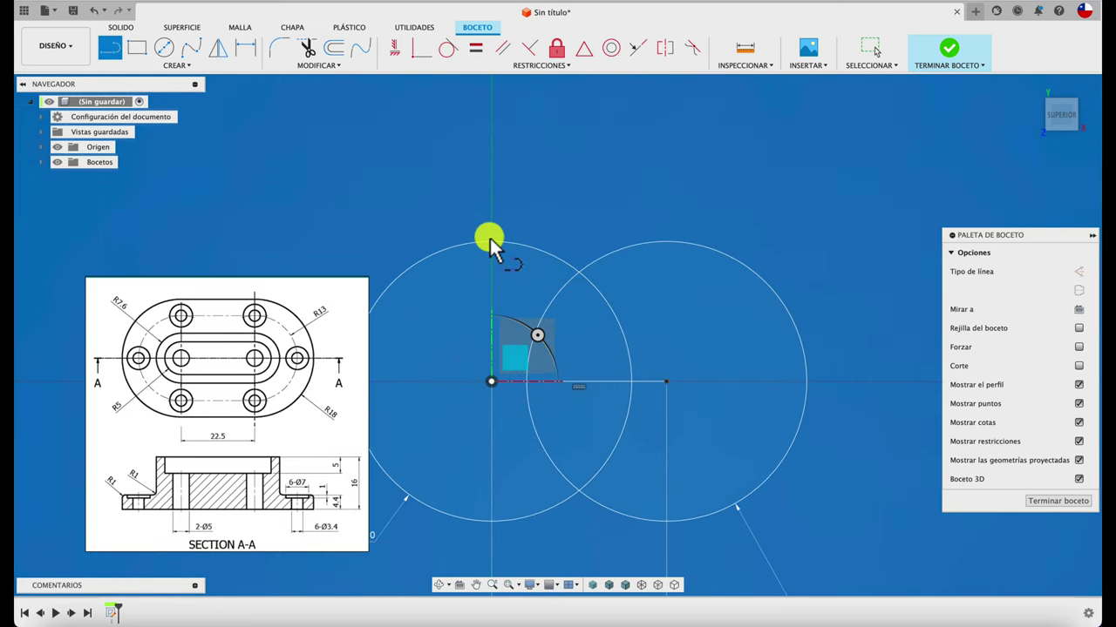
pyautogui.click(491, 241)
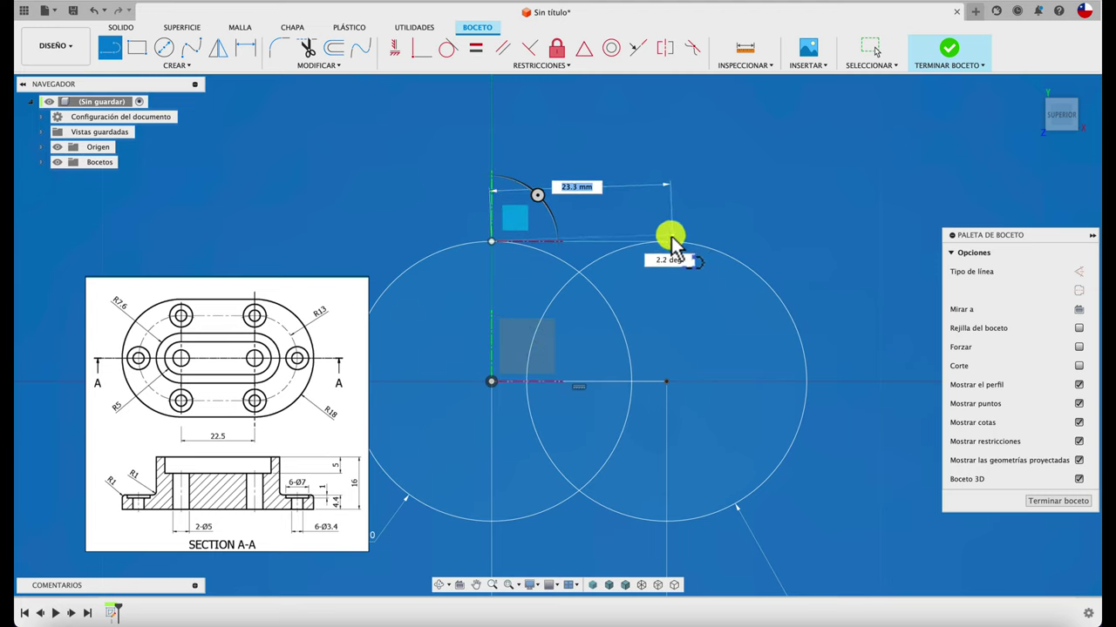
pyautogui.doubleClick(668, 243)
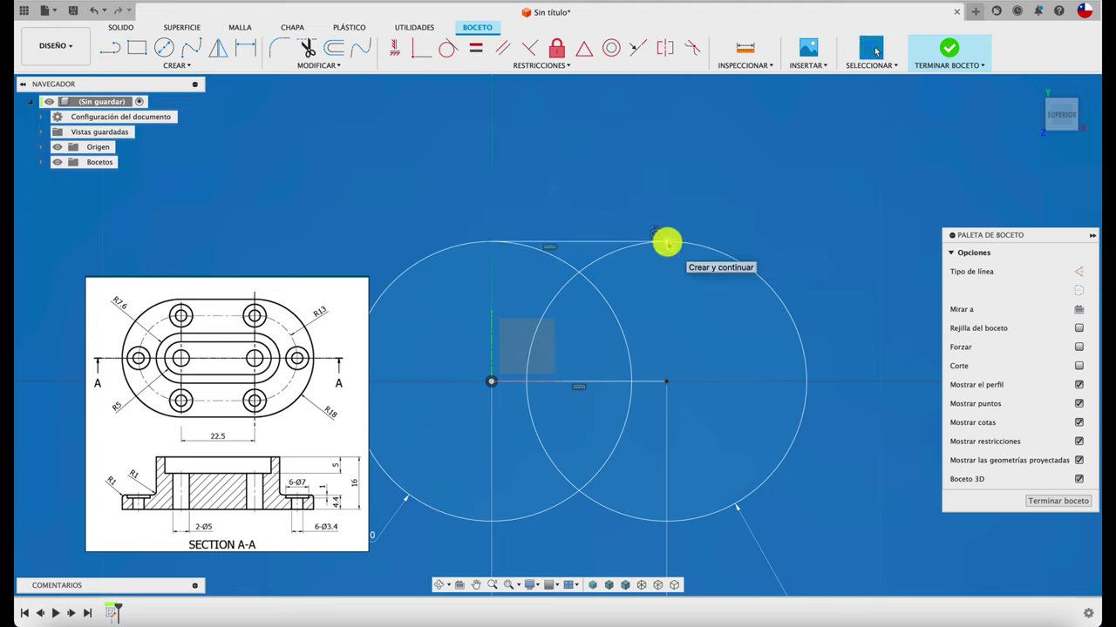
pyautogui.press('Escape')
pyautogui.press('l')
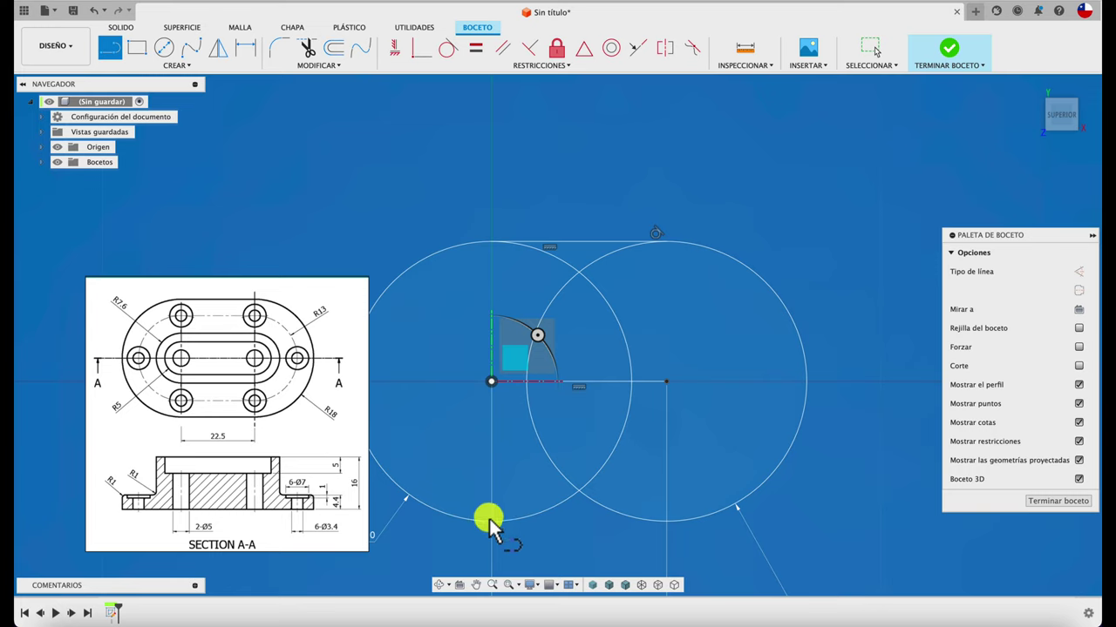
pyautogui.click(491, 521)
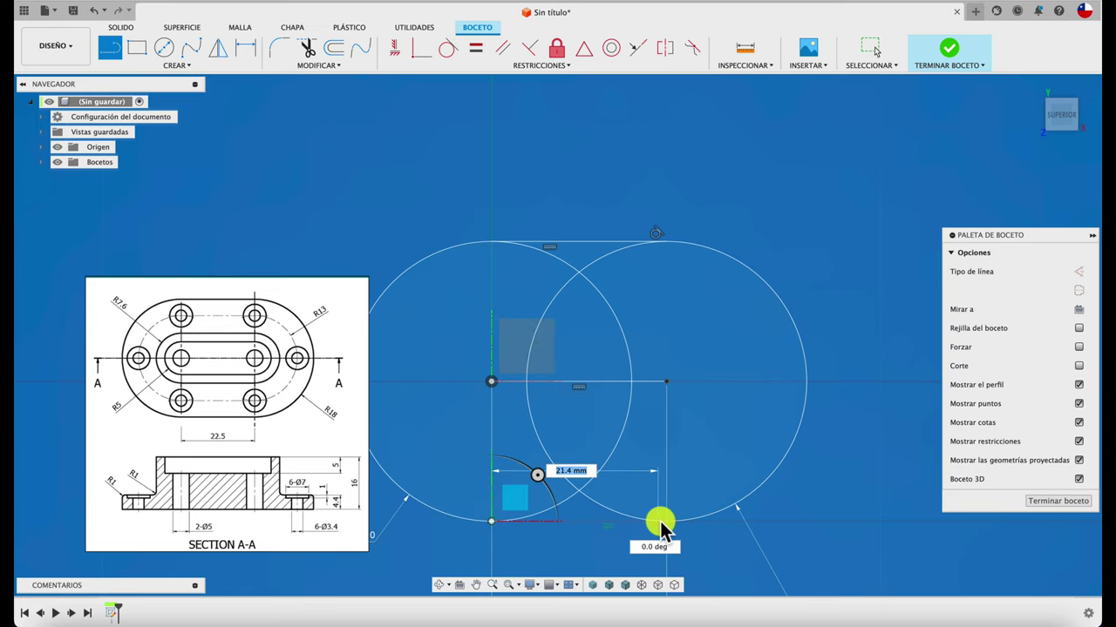
pyautogui.click(668, 522)
pyautogui.press('Escape')
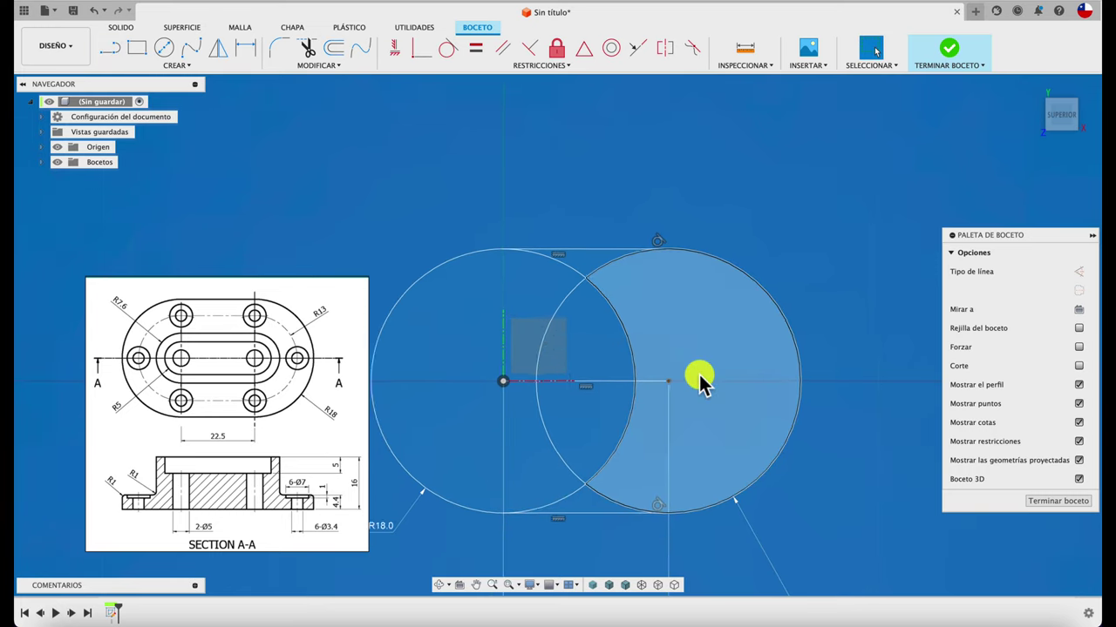
pyautogui.scroll(-2, 703, 381)
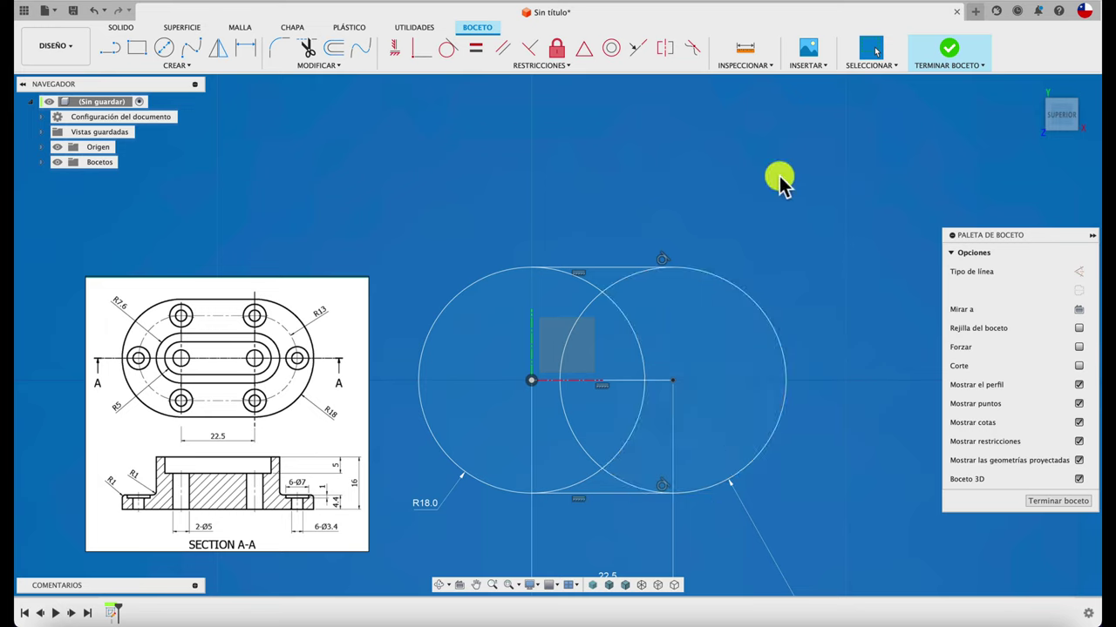
# - Trim the inner arcs into a single oval outline and finish the sketch
pyautogui.press('t')
pyautogui.click(629, 277)
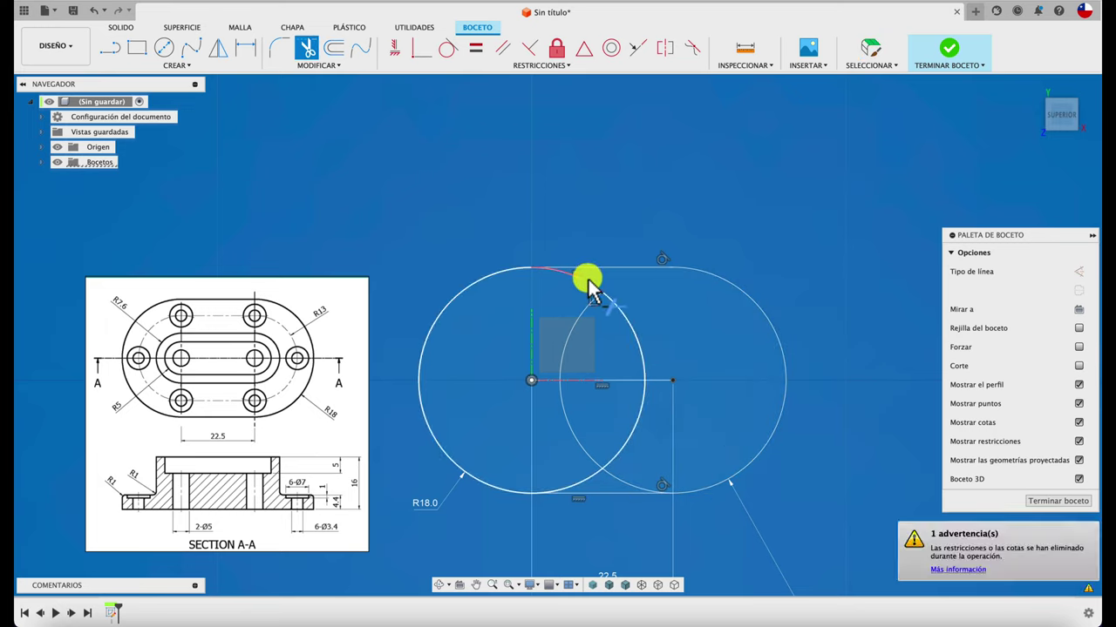
pyautogui.click(581, 315)
pyautogui.click(623, 313)
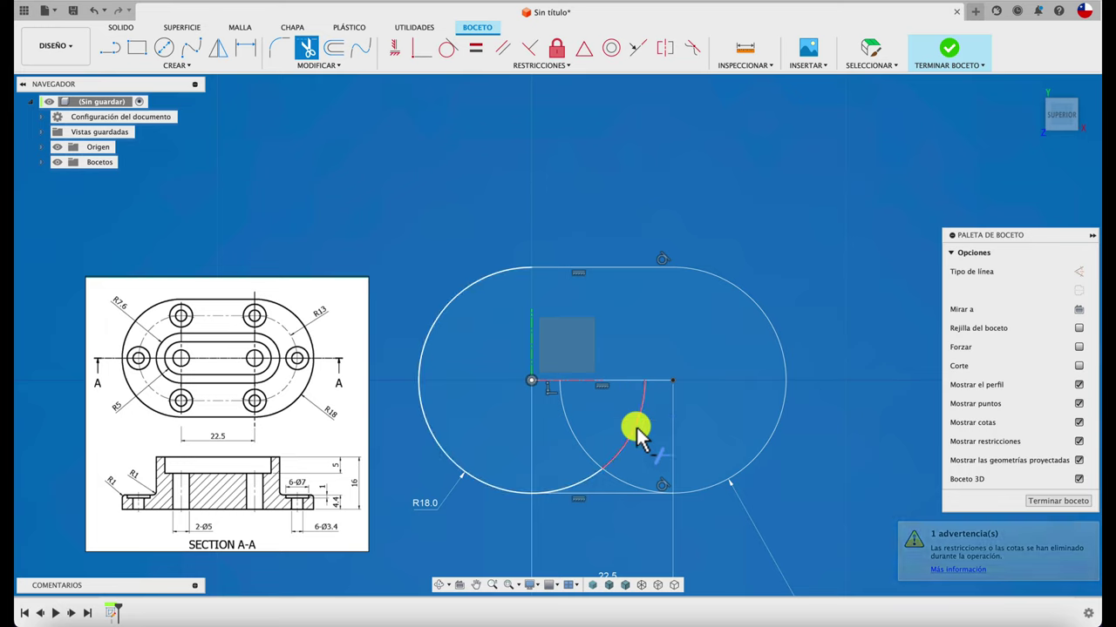
pyautogui.click(588, 457)
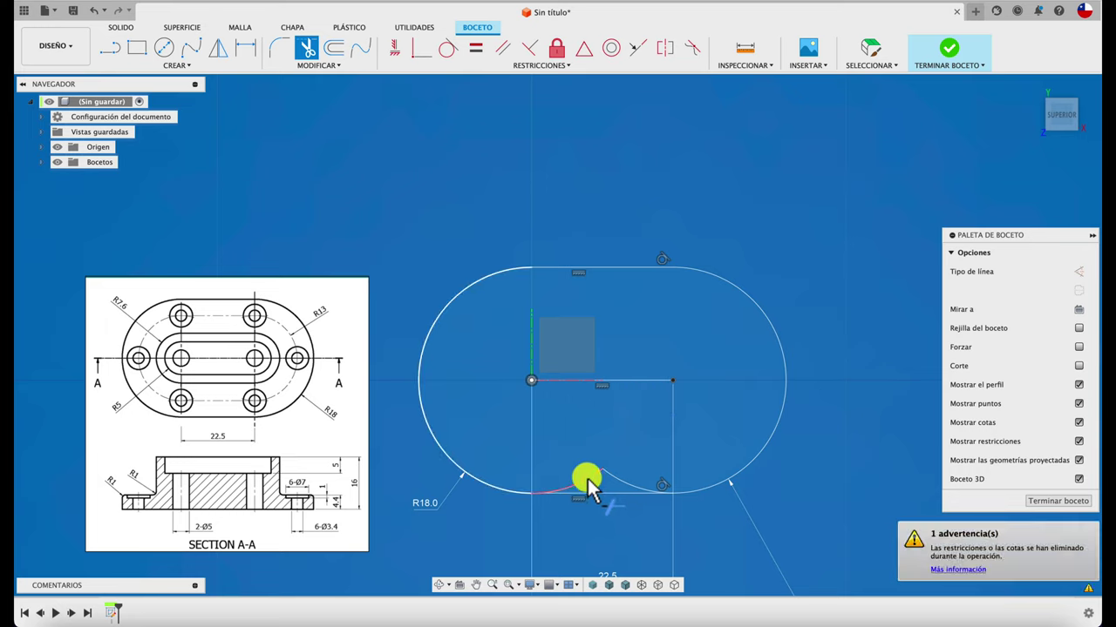
pyautogui.click(588, 484)
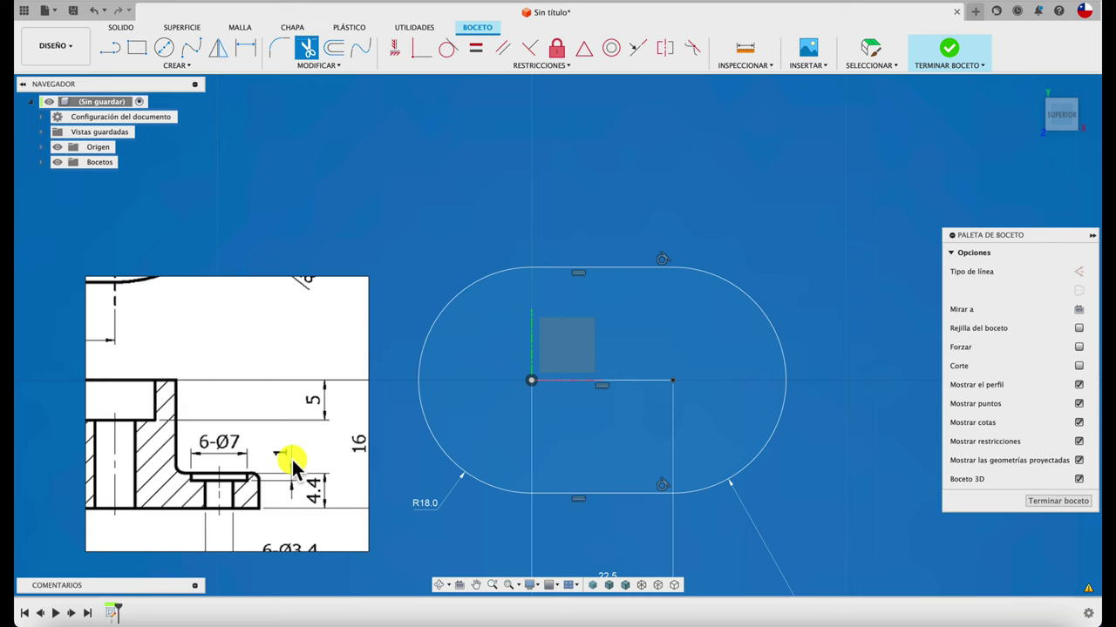
pyautogui.click(955, 60)
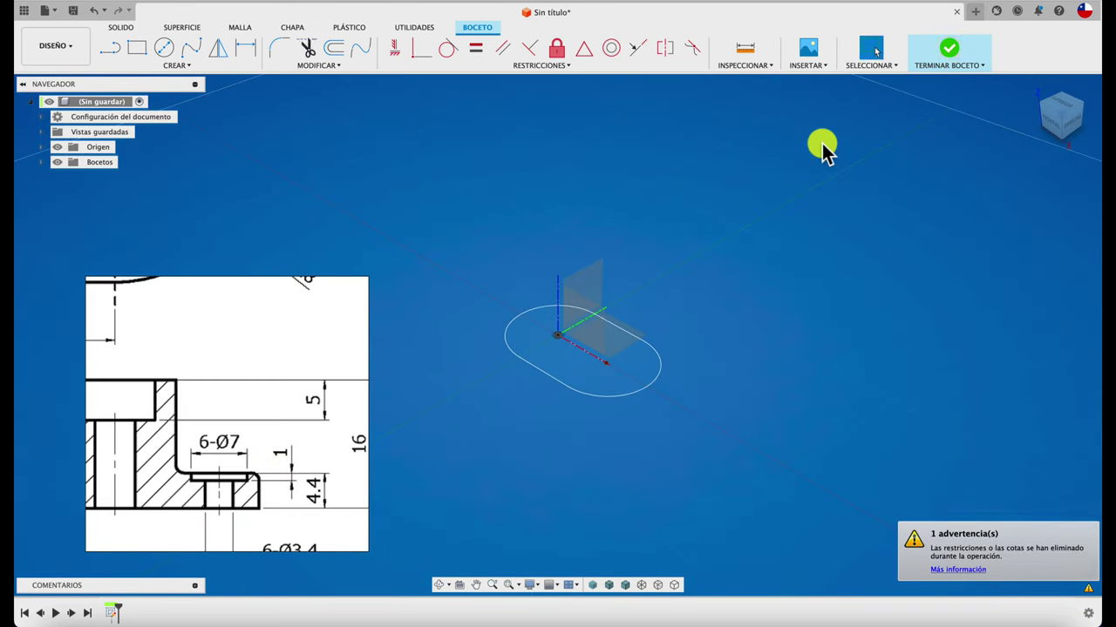
# - Extrude the oval profile upward into a new solid base plate
pyautogui.press('e')
pyautogui.click(631, 349)
pyautogui.click(592, 349)
pyautogui.click(593, 352)
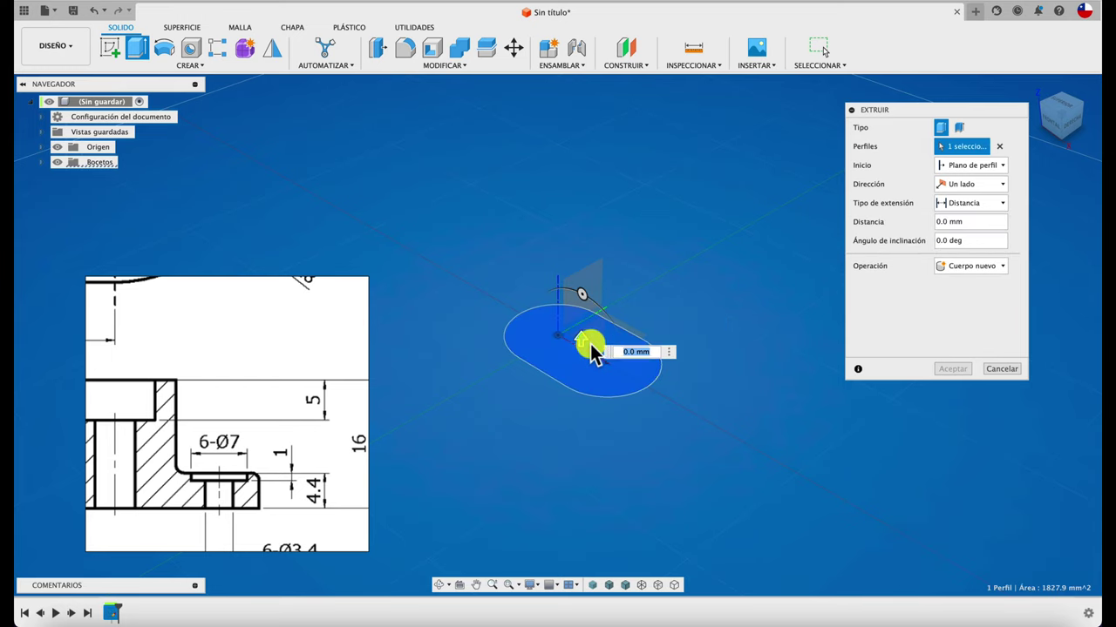
pyautogui.moveTo(581, 324); pyautogui.dragTo(580, 318)
pyautogui.write('4.4')
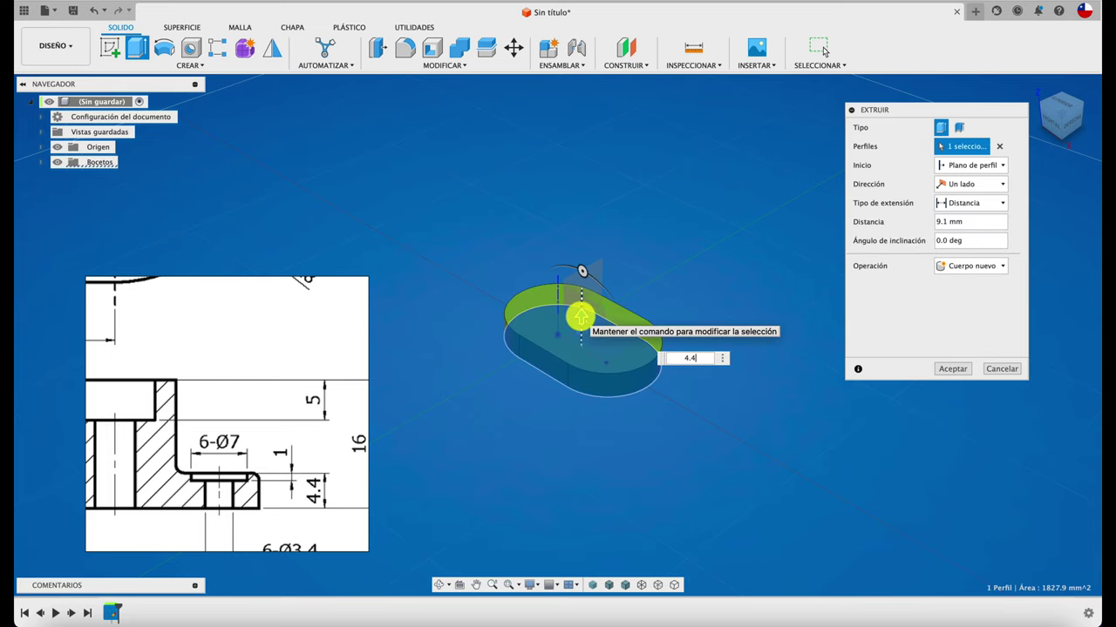
pyautogui.press('Return')
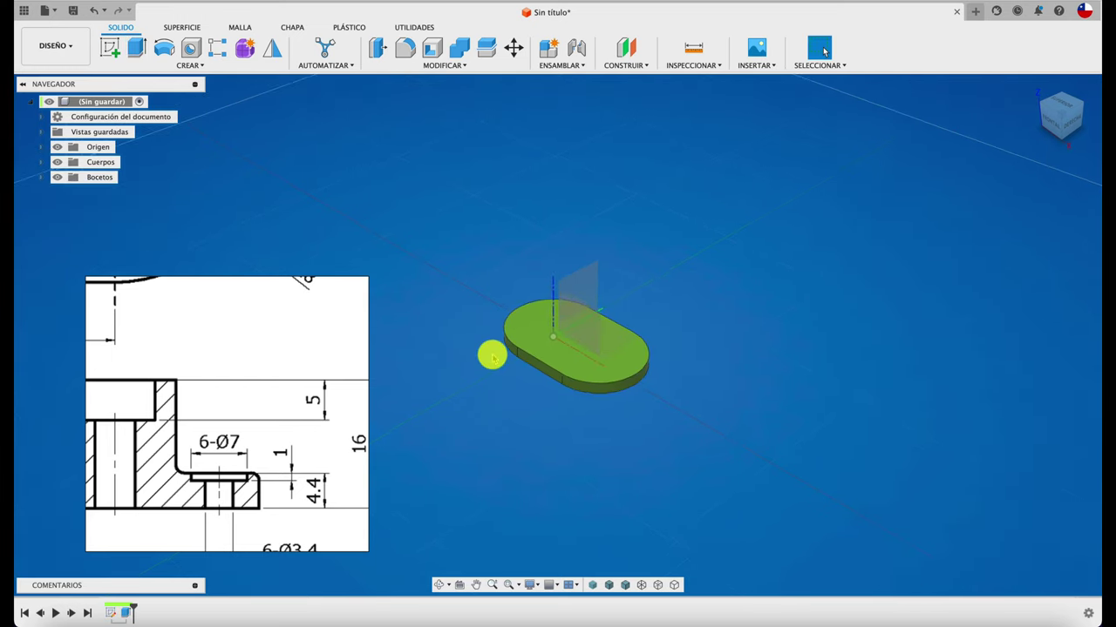
pyautogui.scroll(2, 493, 355)
pyautogui.scroll(2, 492, 356)
pyautogui.scroll(-3, 206, 488)
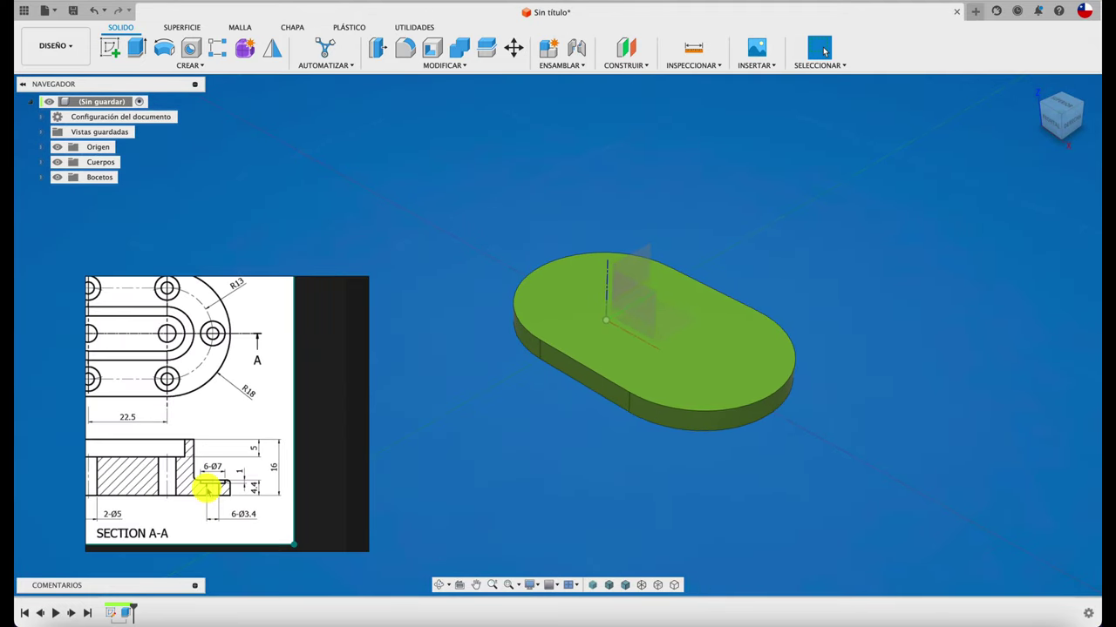
pyautogui.scroll(-2, 245, 424)
pyautogui.scroll(-2, 262, 423)
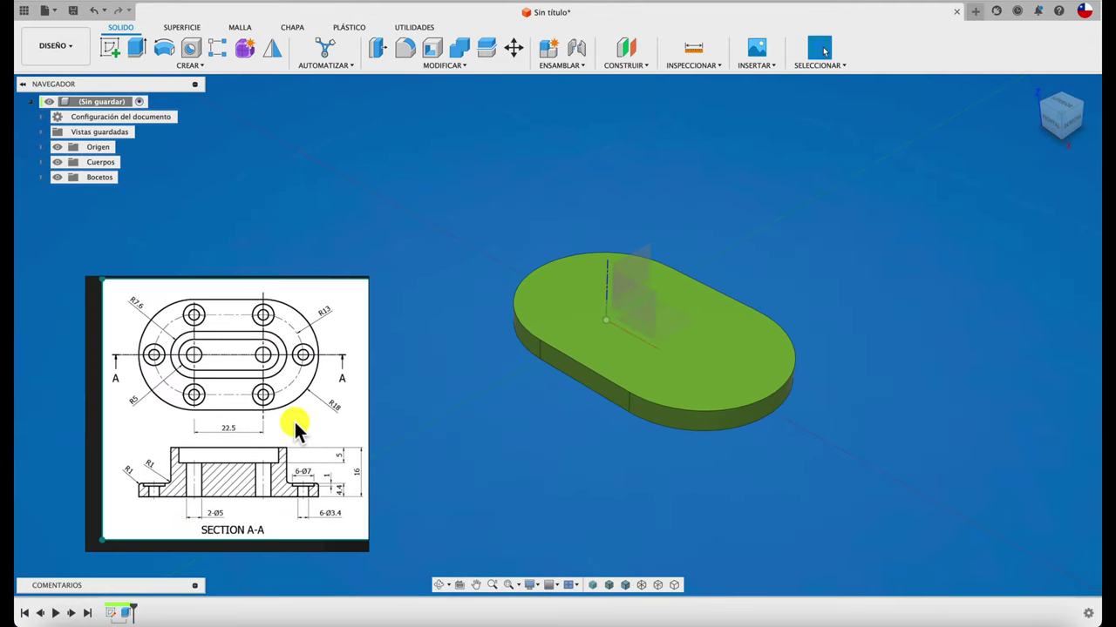
pyautogui.scroll(-2, 295, 421)
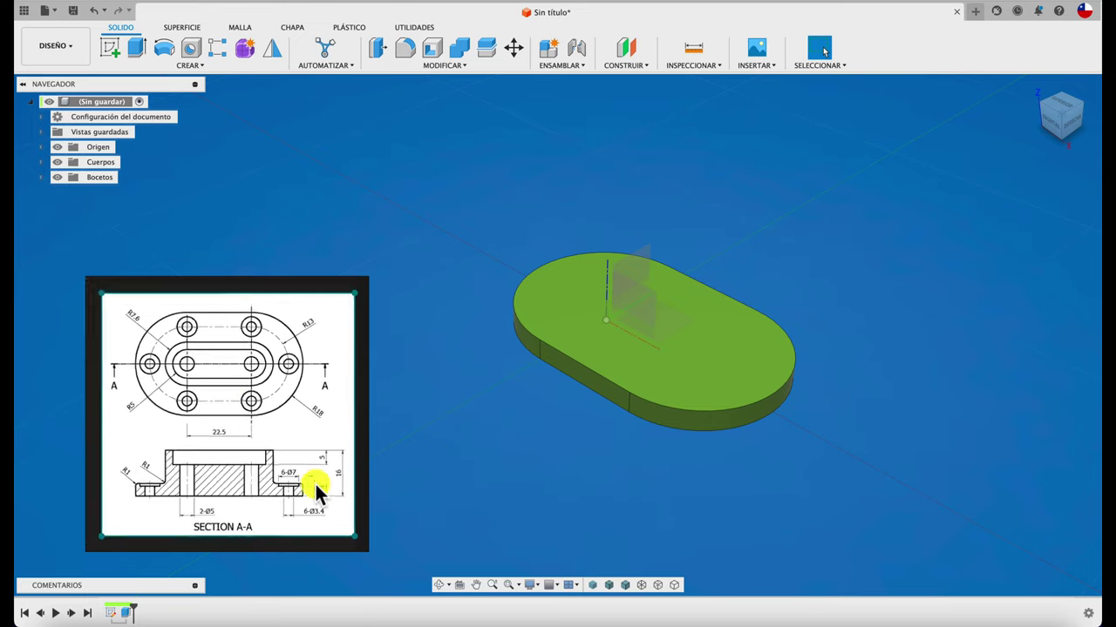
pyautogui.scroll(1, 315, 482)
pyautogui.scroll(3, 315, 488)
pyautogui.moveTo(315, 491); pyautogui.dragTo(281, 490)
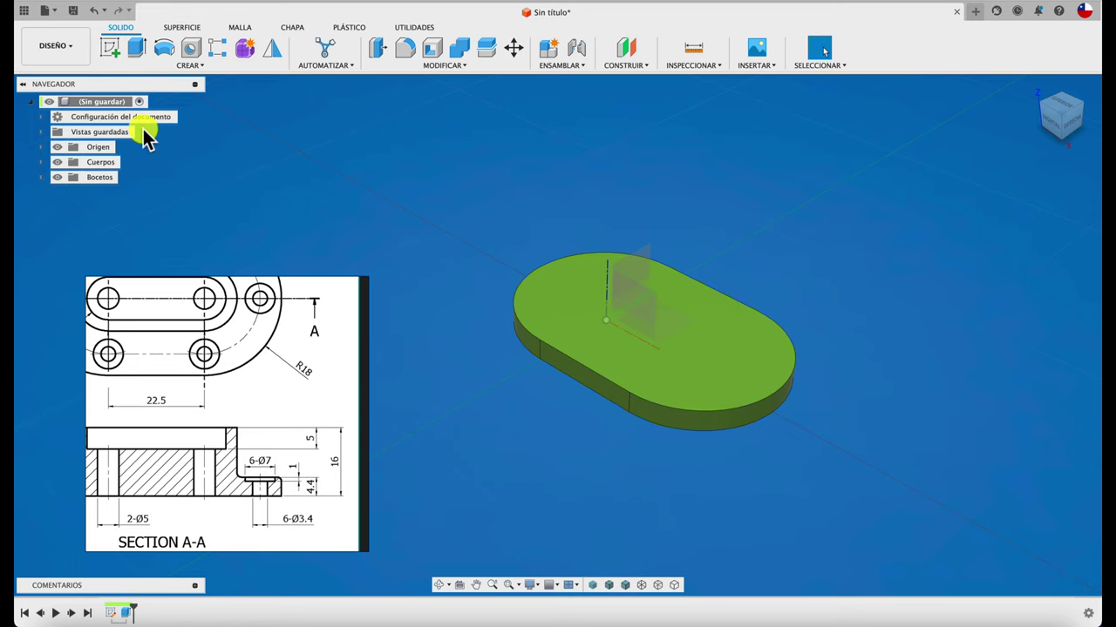
# - Start a new sketch on the plate's top face
pyautogui.click(703, 326)
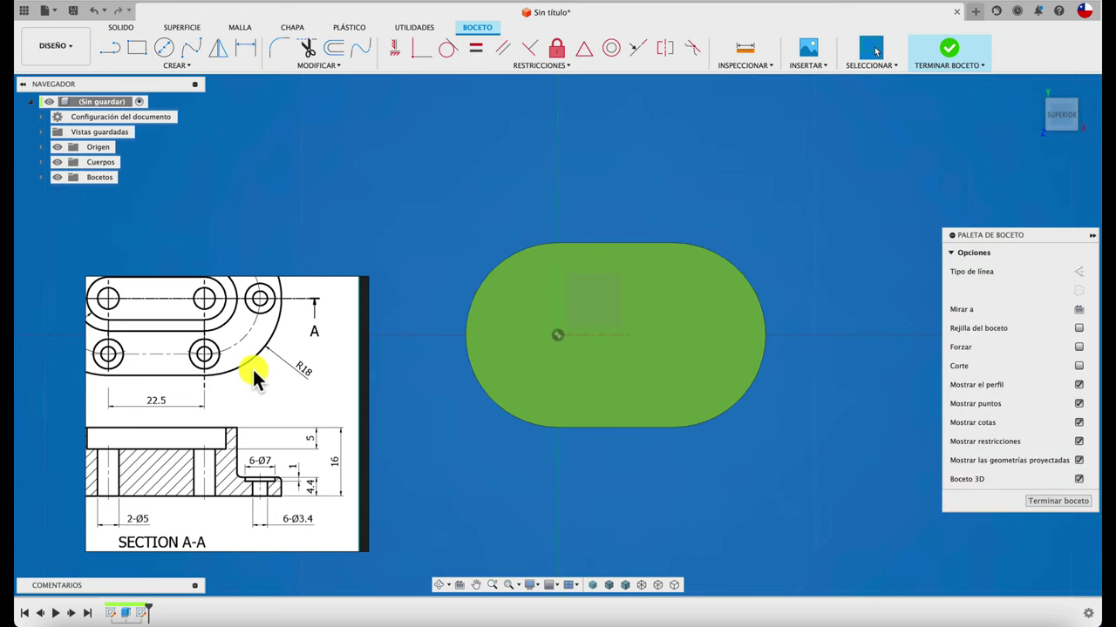
pyautogui.scroll(3, 252, 367)
pyautogui.moveTo(297, 396); pyautogui.dragTo(314, 438)
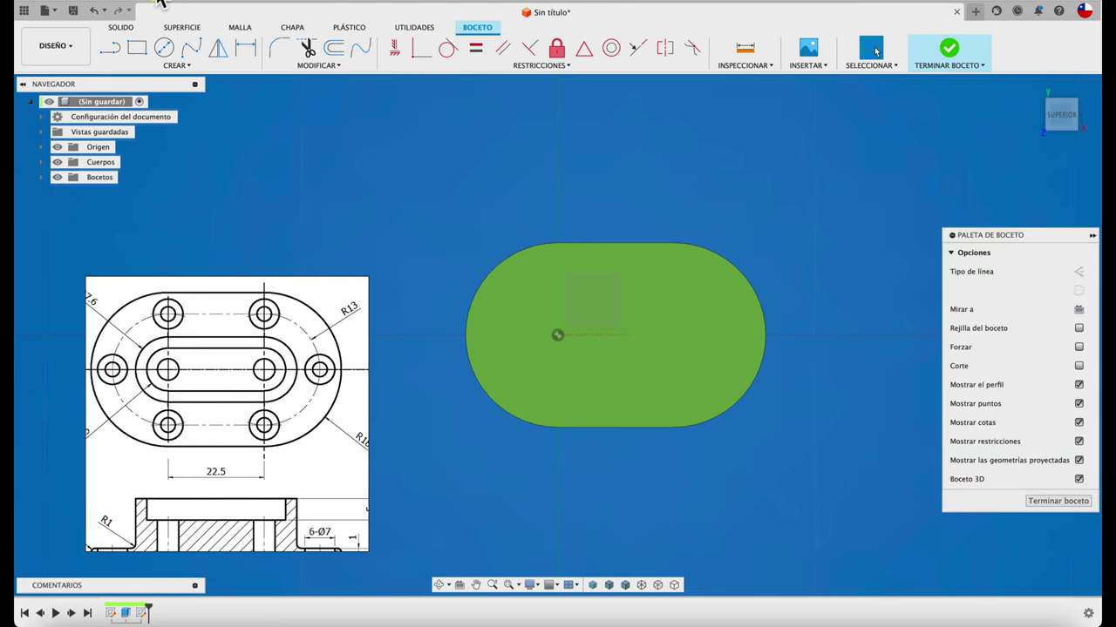
# - Draw a circle at the origin and dimension it to radius 7.6 mm
pyautogui.click(162, 51)
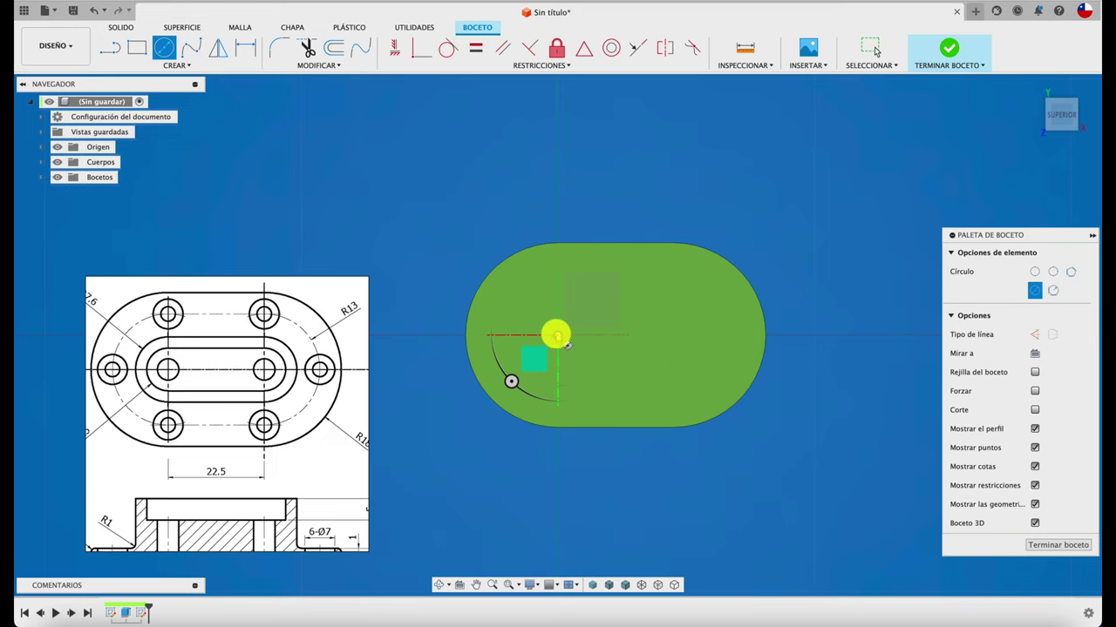
pyautogui.click(572, 379)
pyautogui.press('Escape')
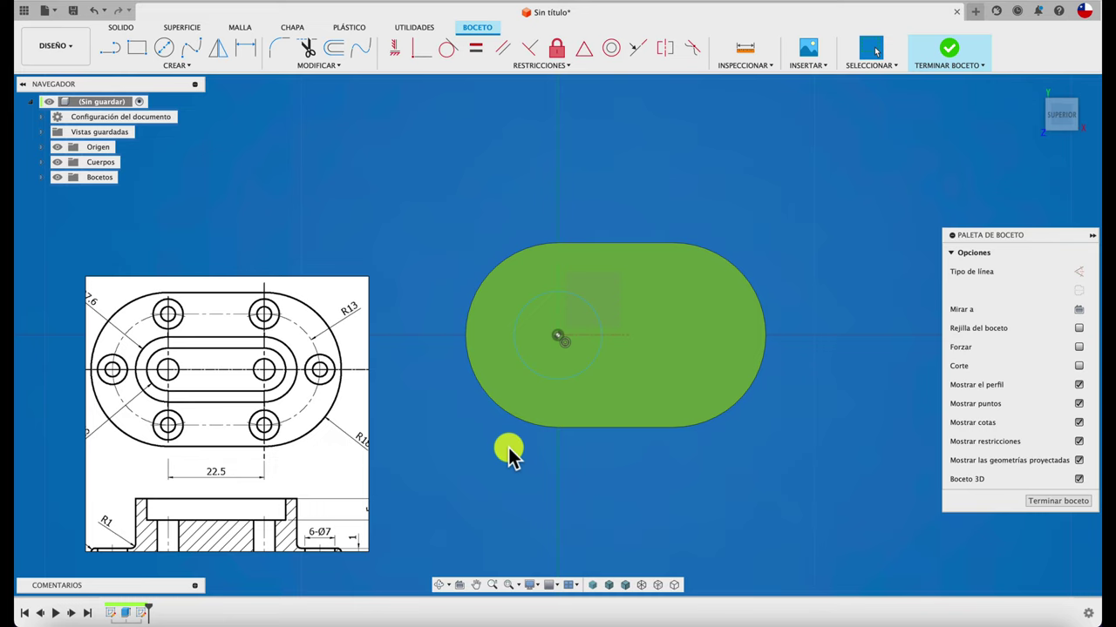
pyautogui.press('d')
pyautogui.click(553, 376)
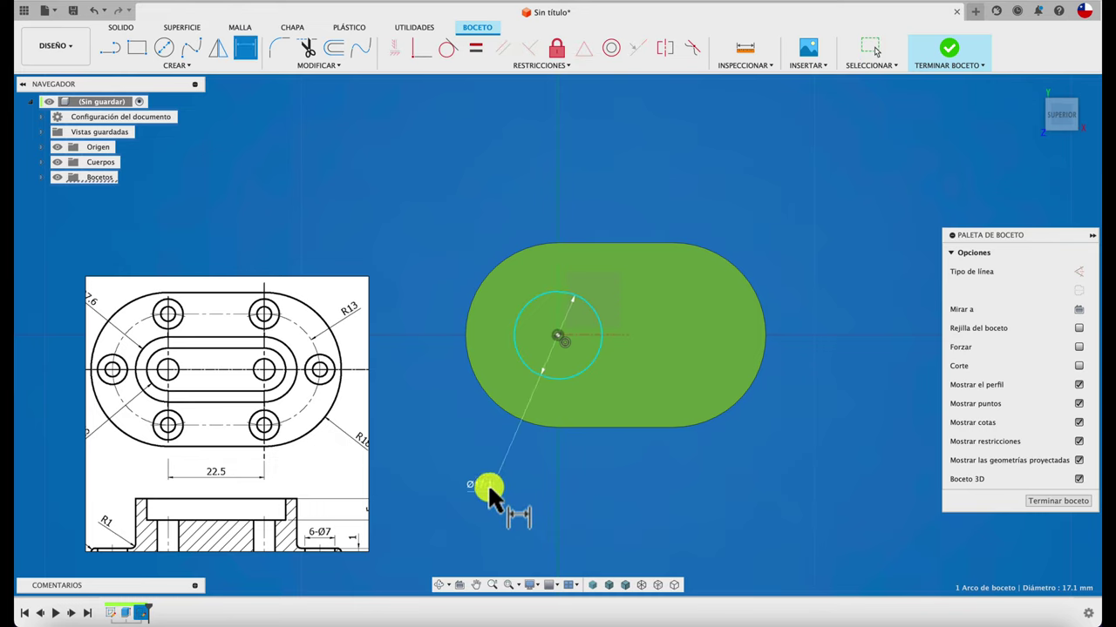
pyautogui.rightClick(487, 483)
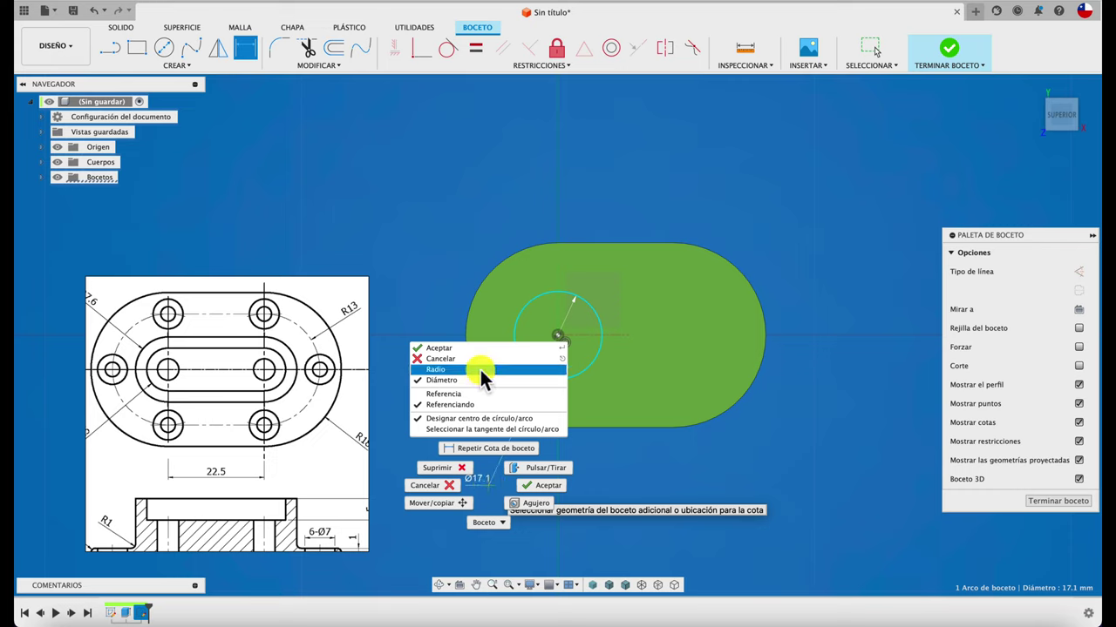
pyautogui.click(480, 366)
pyautogui.click(460, 467)
pyautogui.write('7')
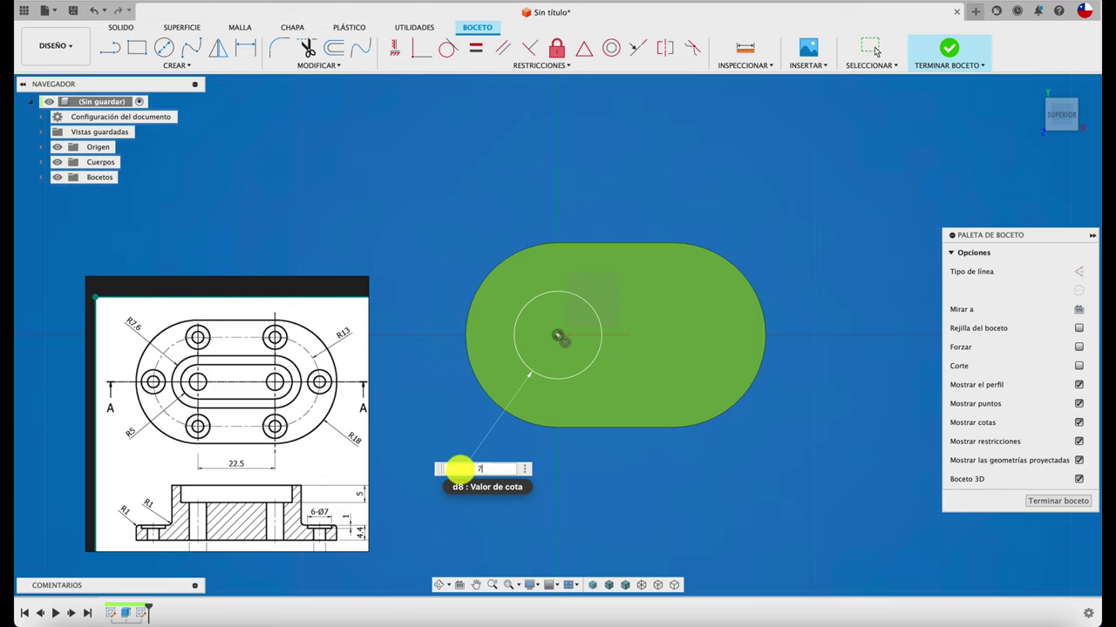
pyautogui.press('Return')
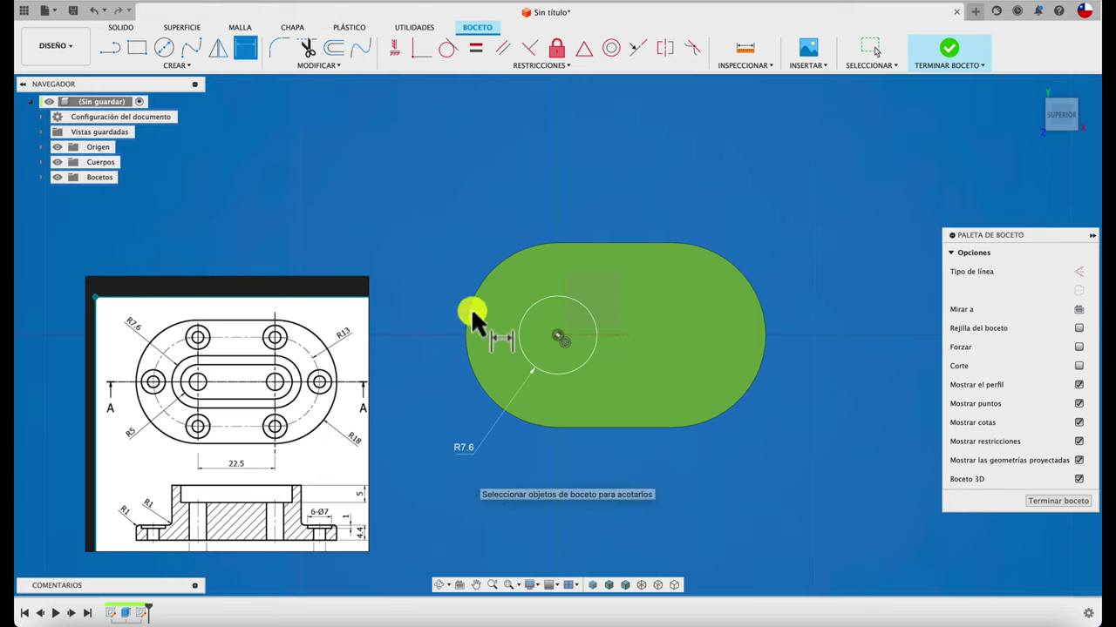
pyautogui.click(164, 48)
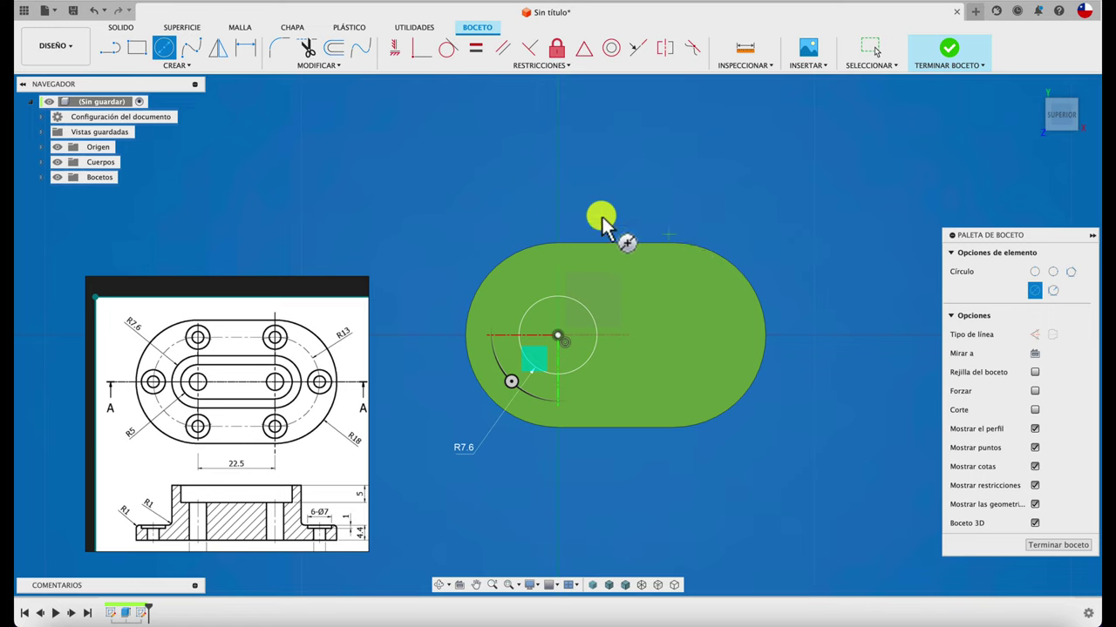
# - Draw a vertical 36 mm construction line across the plate's right end
pyautogui.click(114, 48)
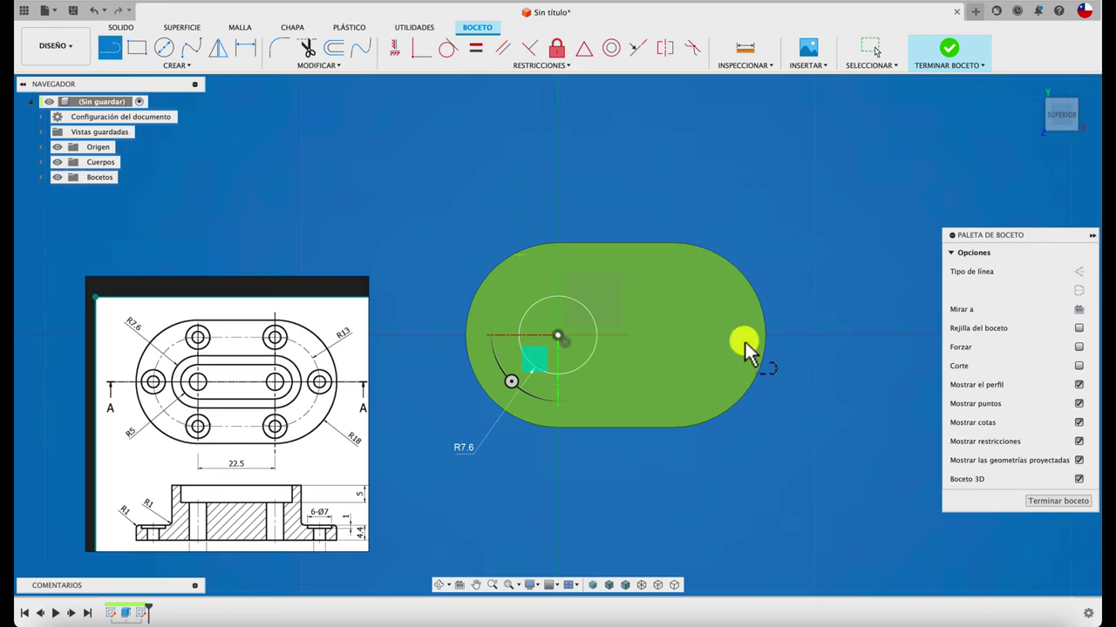
pyautogui.click(674, 243)
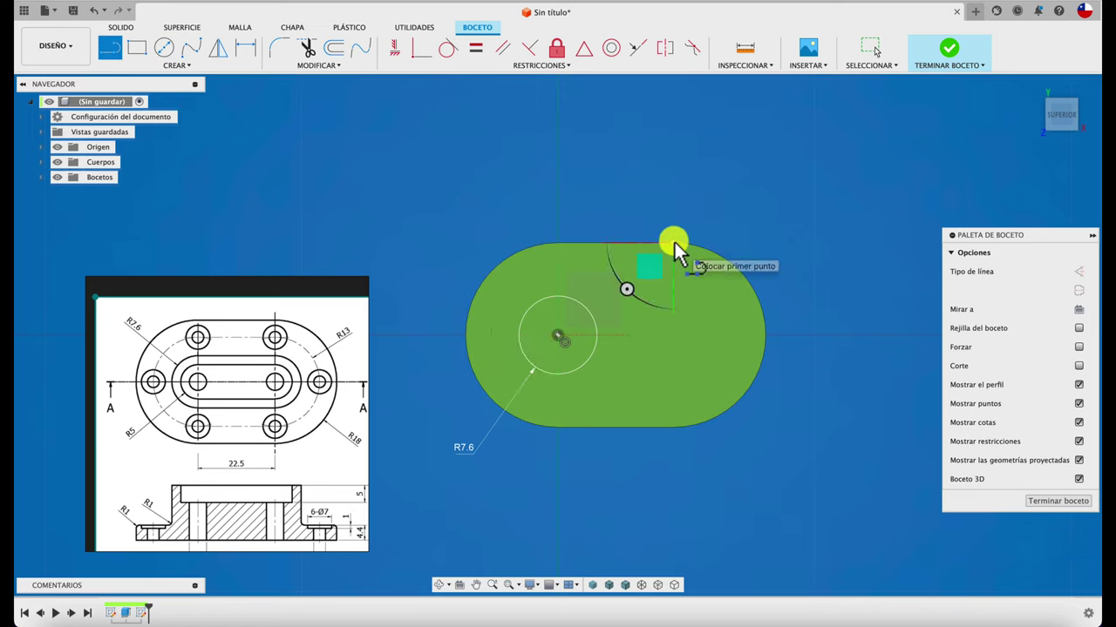
pyautogui.doubleClick(674, 427)
pyautogui.press('Escape')
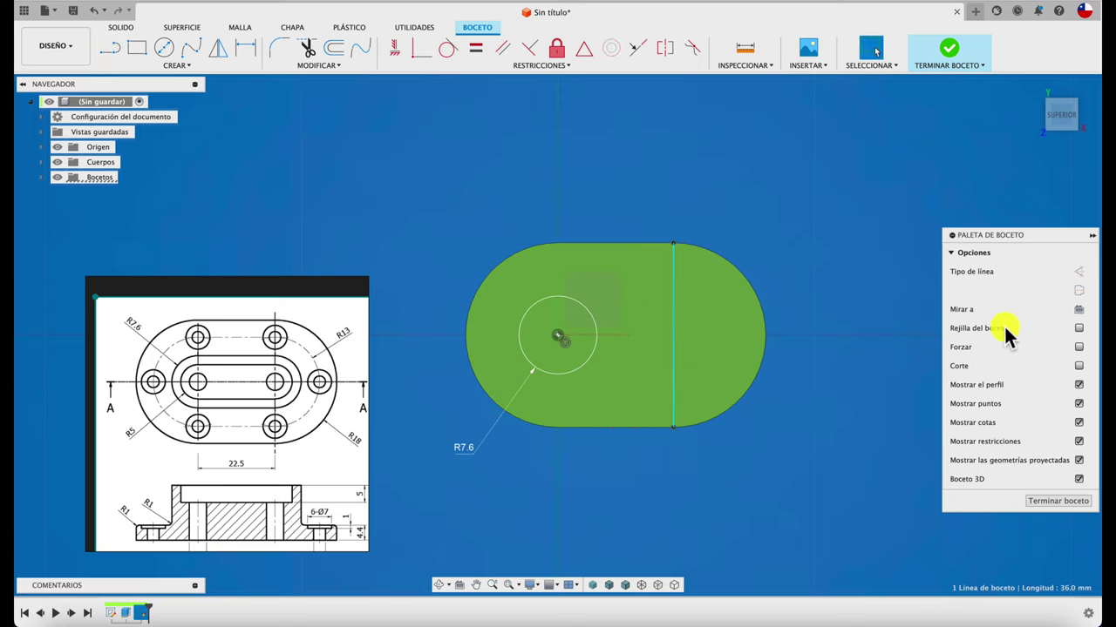
pyautogui.click(1078, 271)
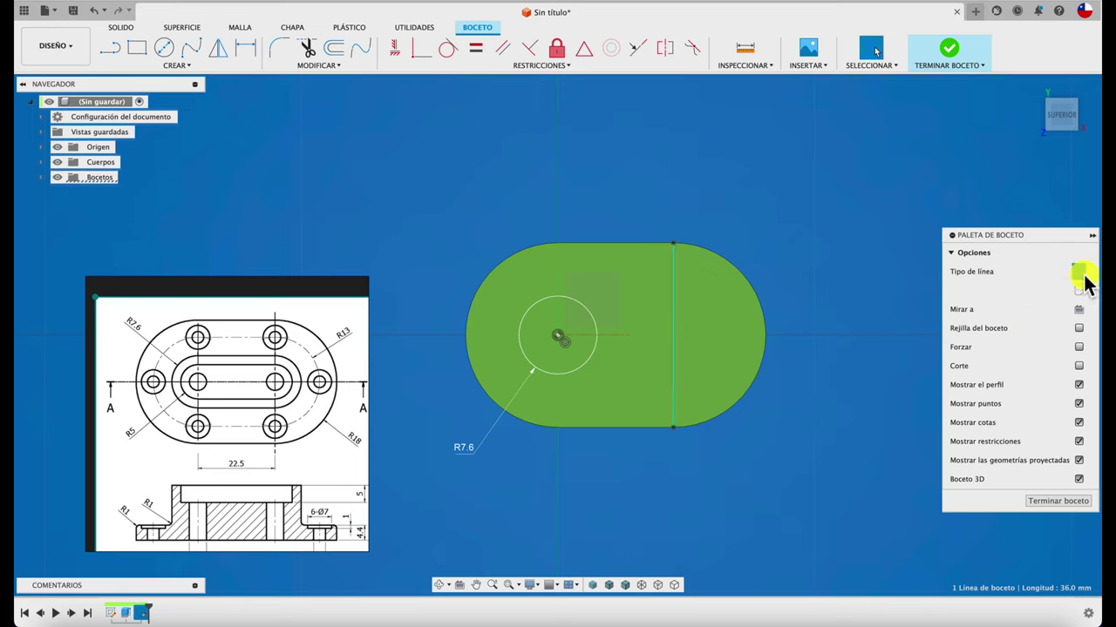
# - Draw a circle centred at the right end and dimension it to Ø15.2 mm
pyautogui.click(163, 48)
pyautogui.click(673, 335)
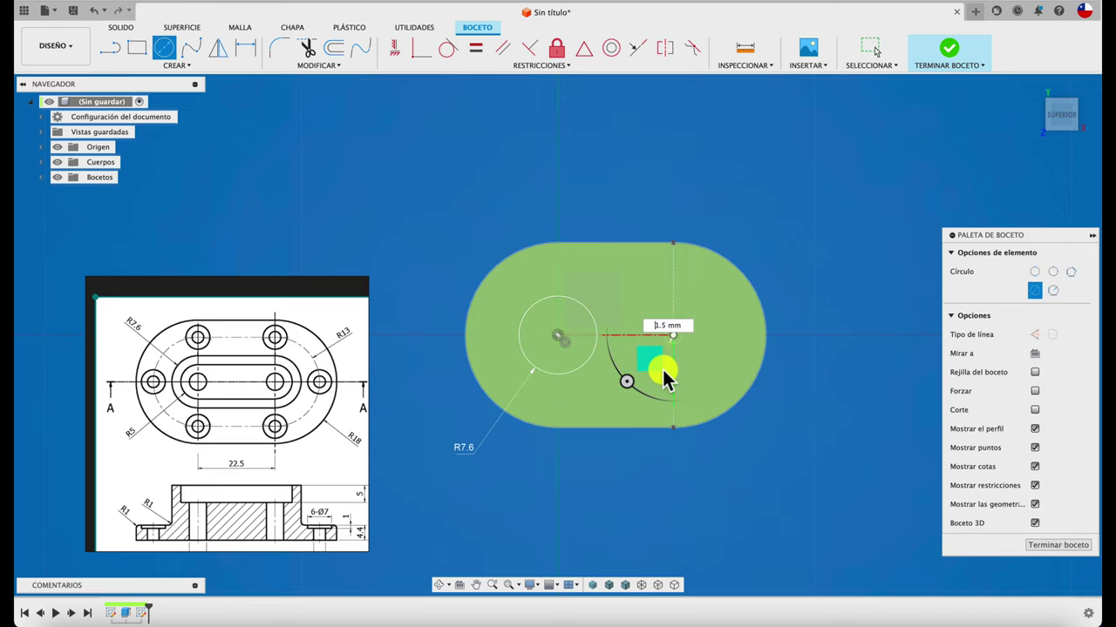
pyautogui.rightClick(624, 403)
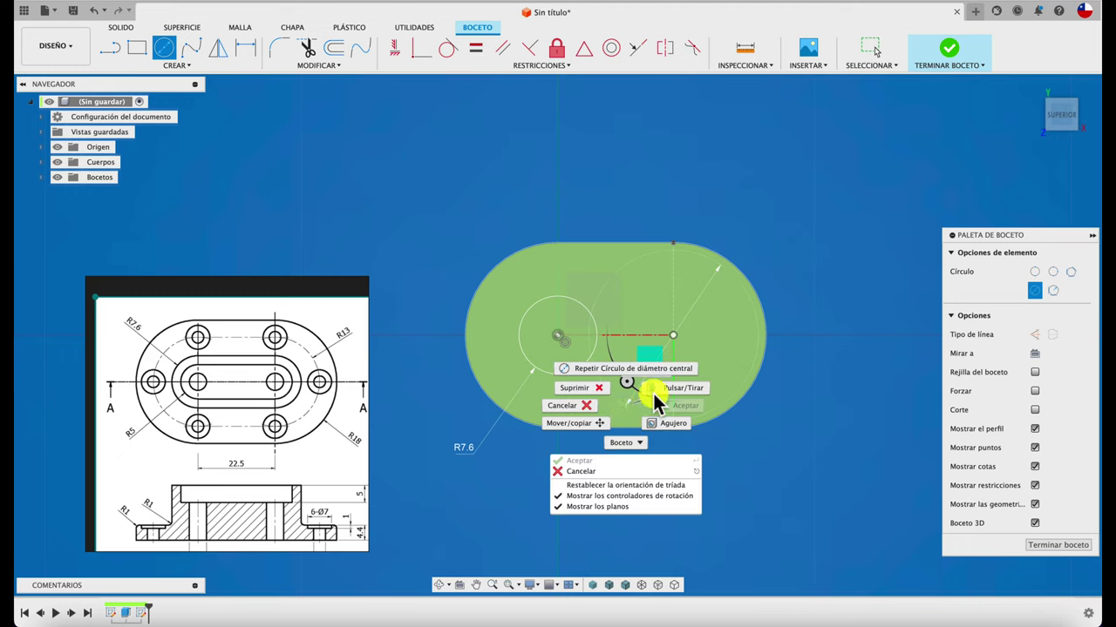
pyautogui.click(725, 444)
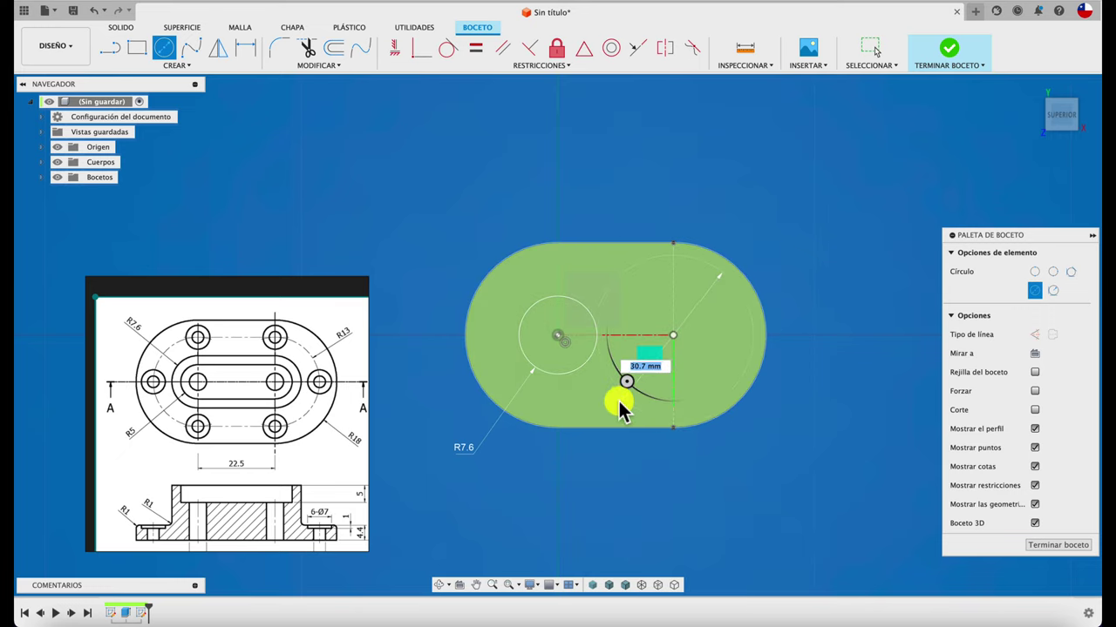
pyautogui.press('Escape')
pyautogui.press('Escape')
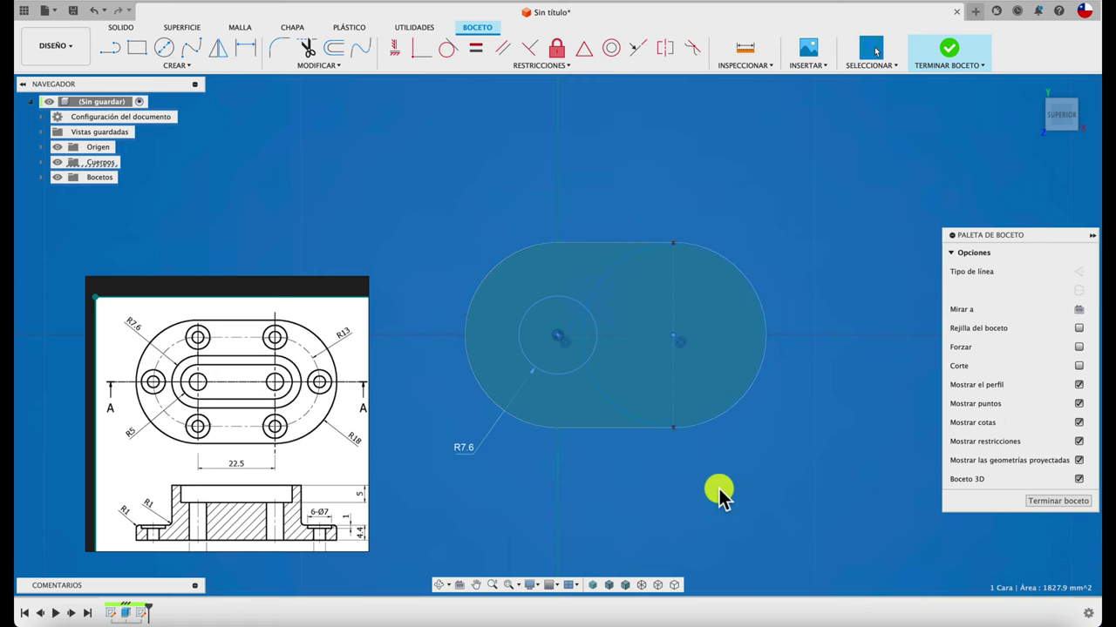
pyautogui.press('d')
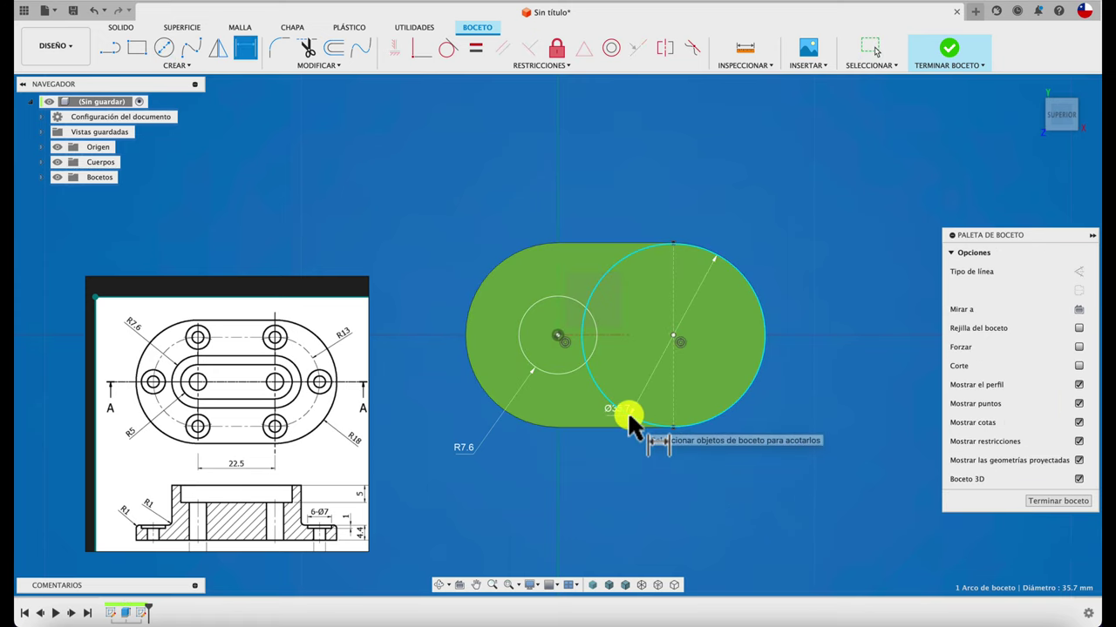
pyautogui.click(627, 412)
pyautogui.click(602, 477)
pyautogui.write('5.2')
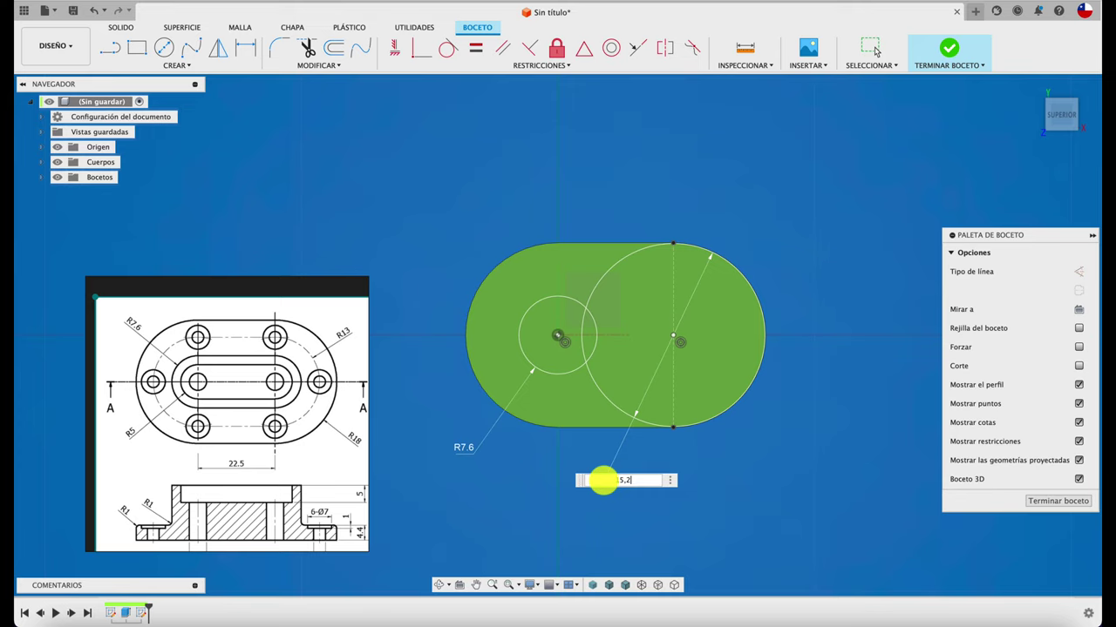
pyautogui.press('Return')
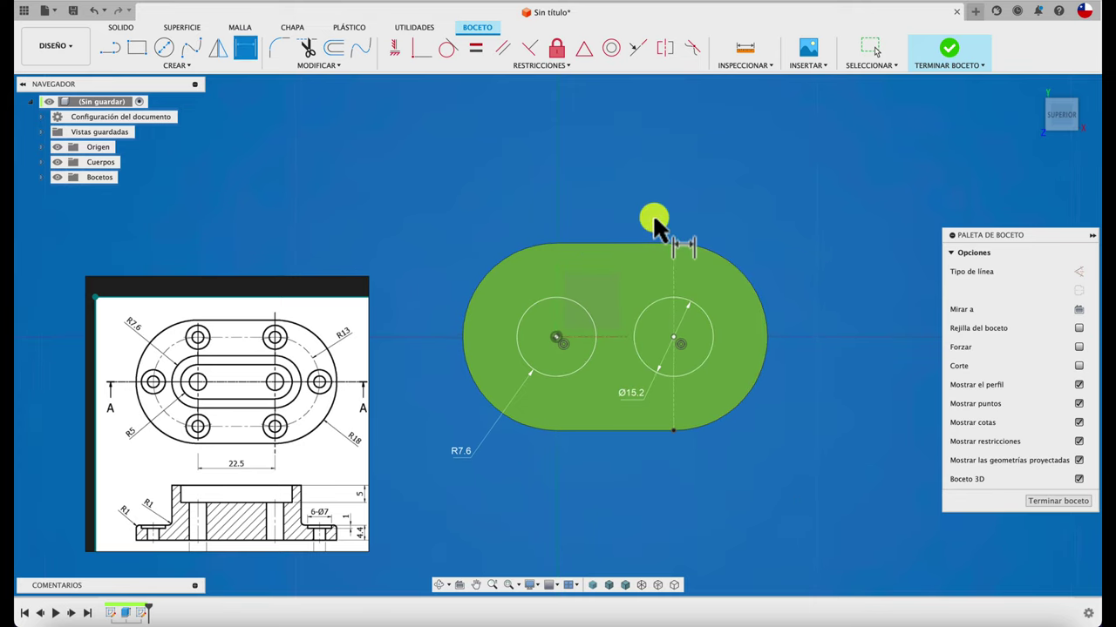
pyautogui.scroll(2, 655, 222)
# - Draw top and bottom lines connecting the R7.6 and Ø15.2 circles
pyautogui.click(109, 51)
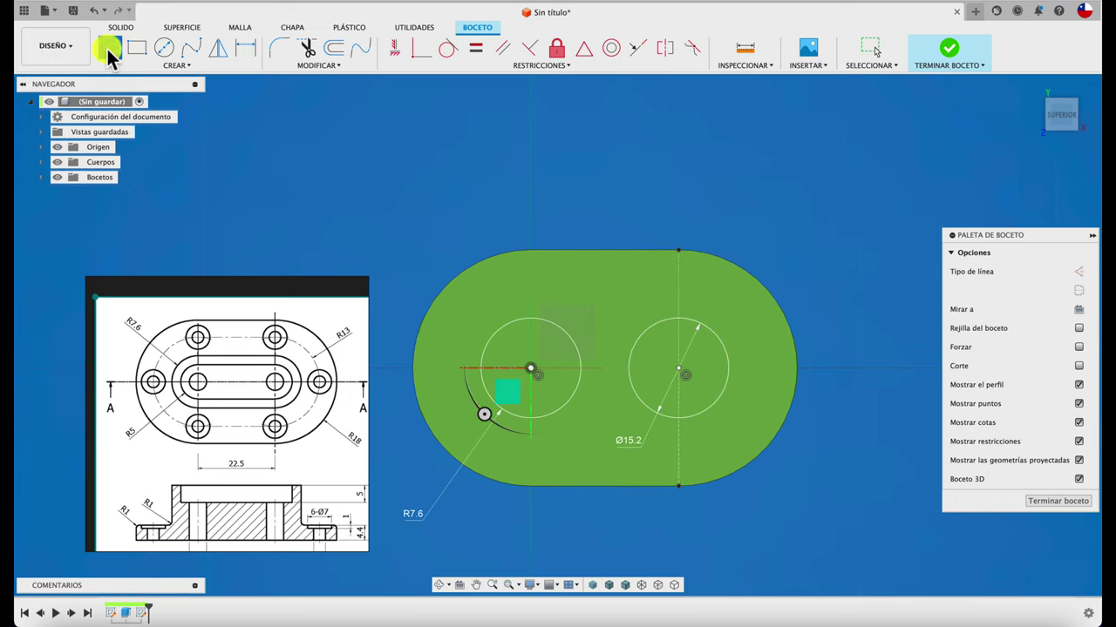
pyautogui.click(530, 319)
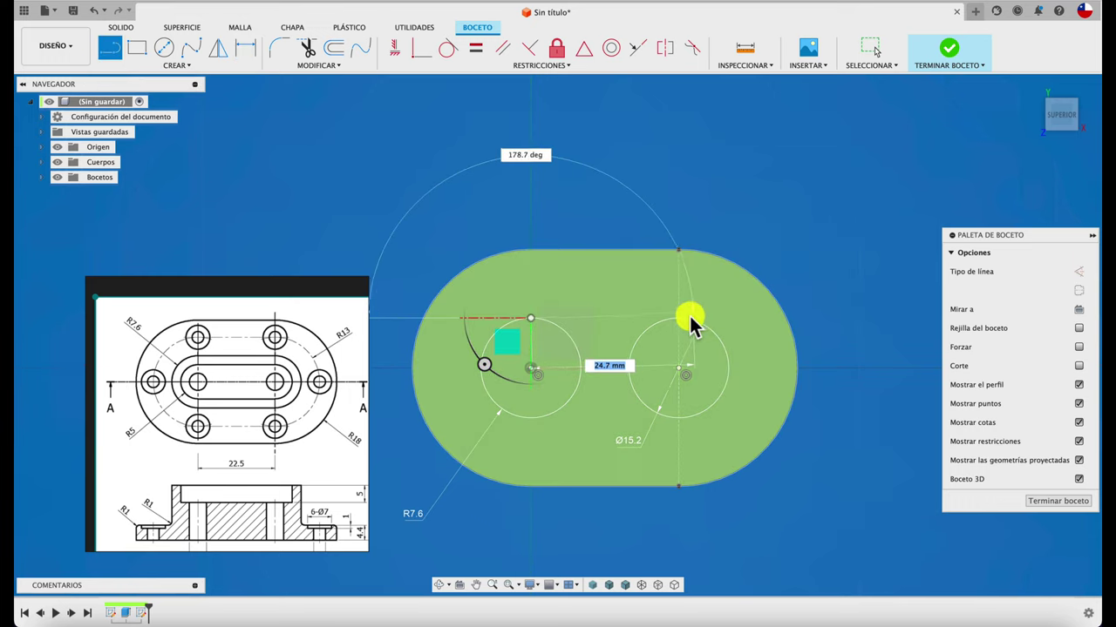
pyautogui.click(679, 319)
pyautogui.press('Escape')
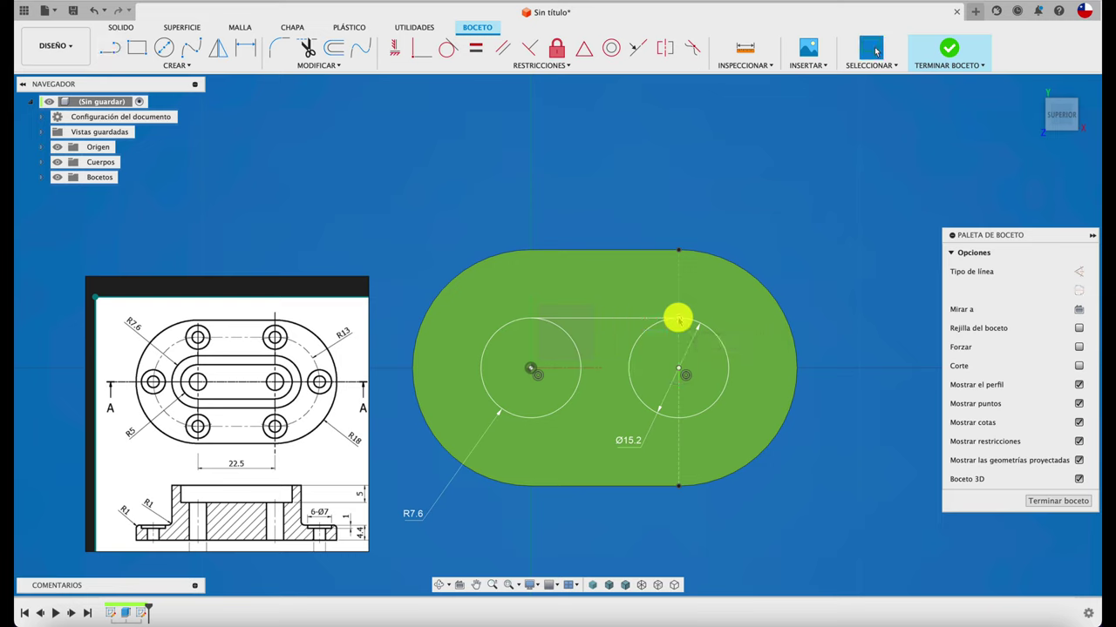
pyautogui.press('l')
pyautogui.click(531, 418)
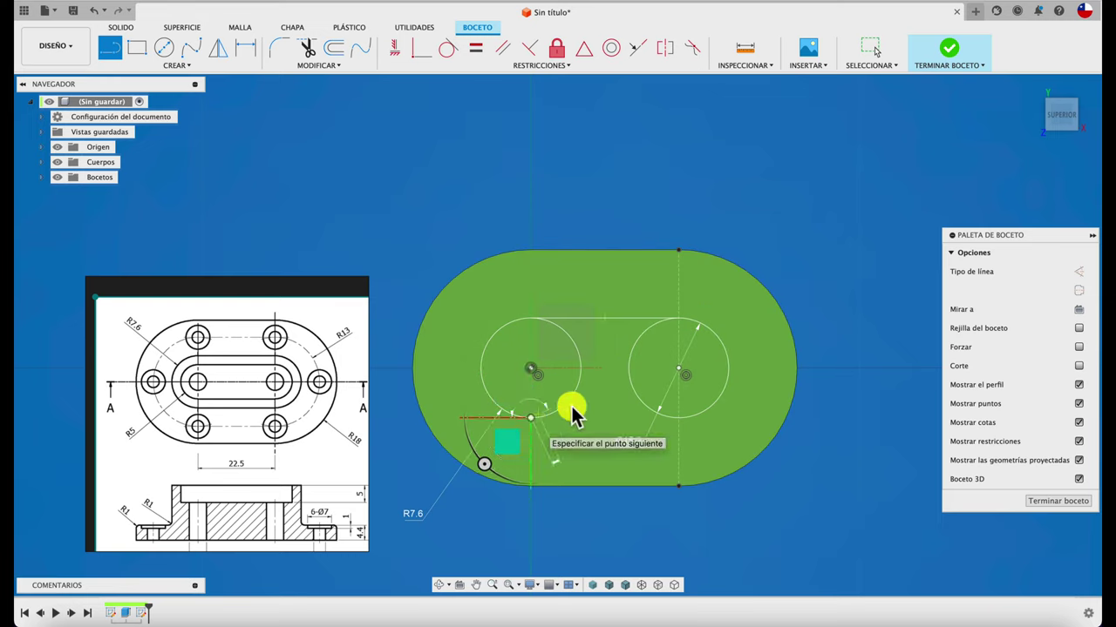
pyautogui.click(679, 419)
pyautogui.press('Escape')
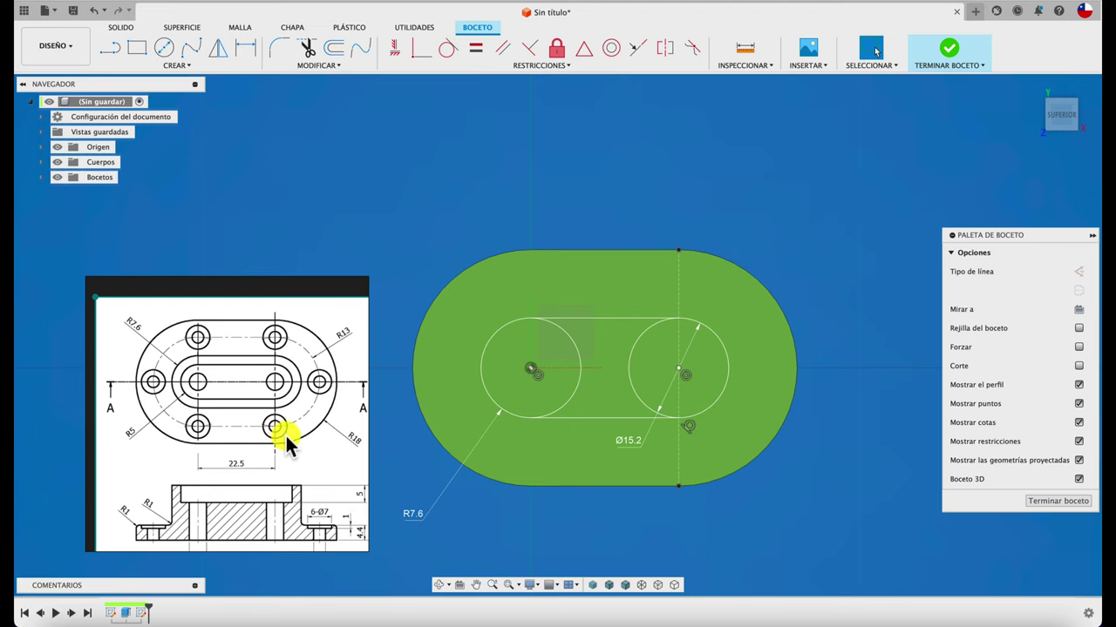
pyautogui.scroll(2, 262, 433)
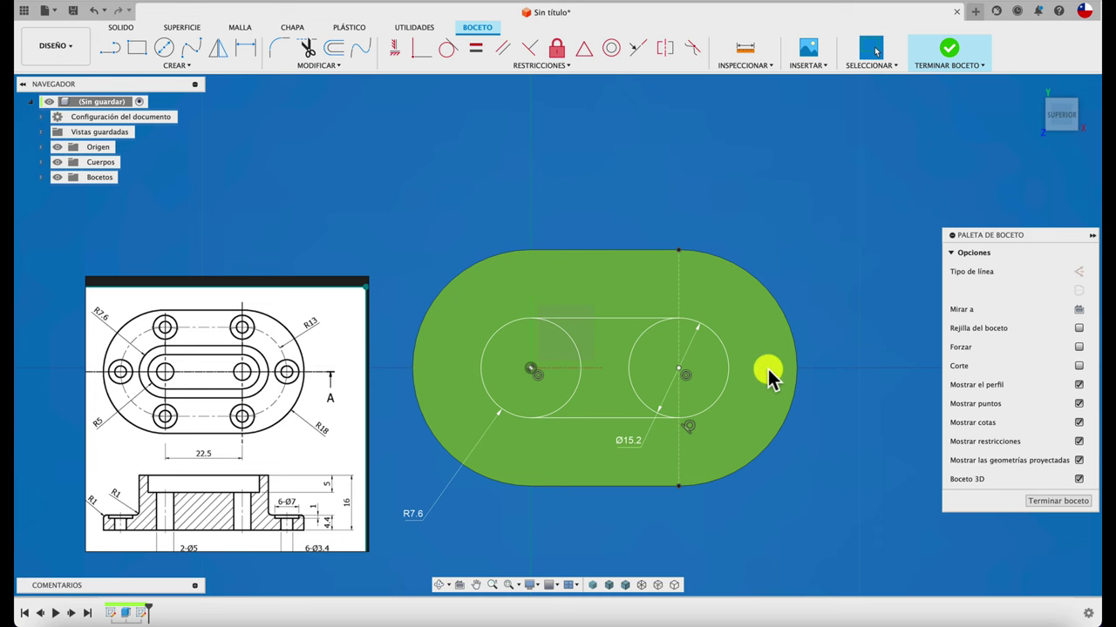
# - Finish the sketch and extrude the three slot profiles upward, joined to the plate
pyautogui.click(947, 49)
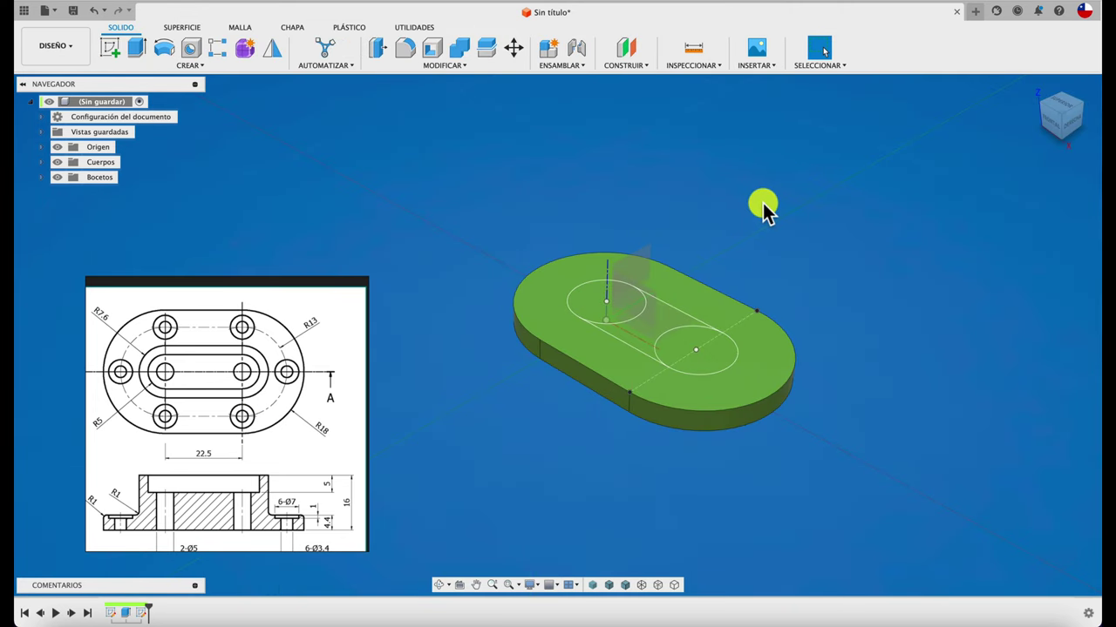
pyautogui.press('e')
pyautogui.click(692, 343)
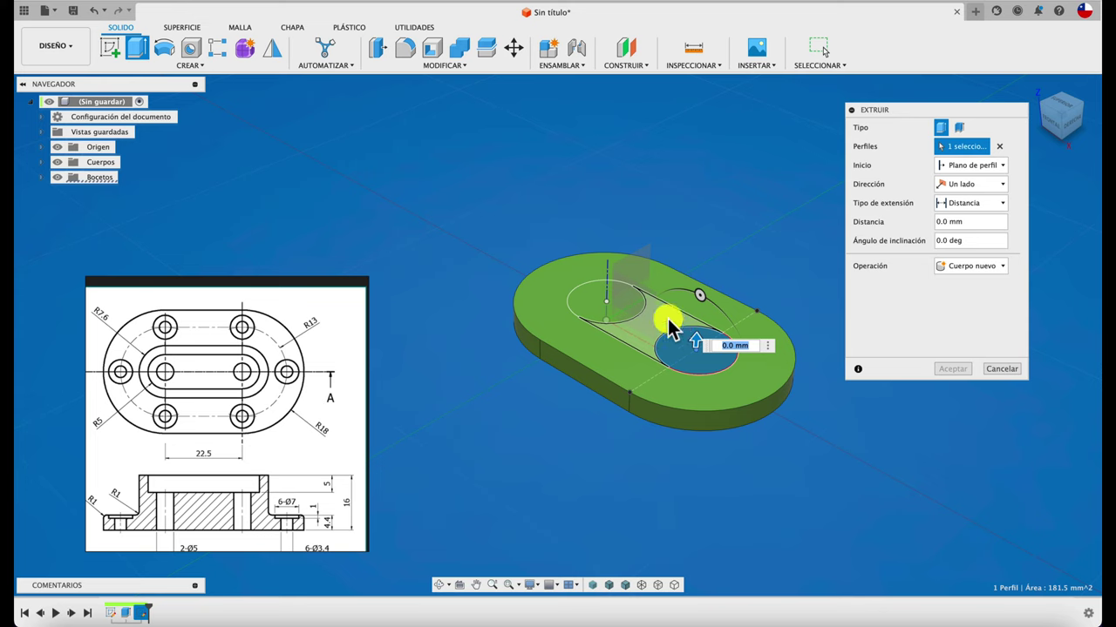
pyautogui.click(641, 312)
pyautogui.click(638, 307)
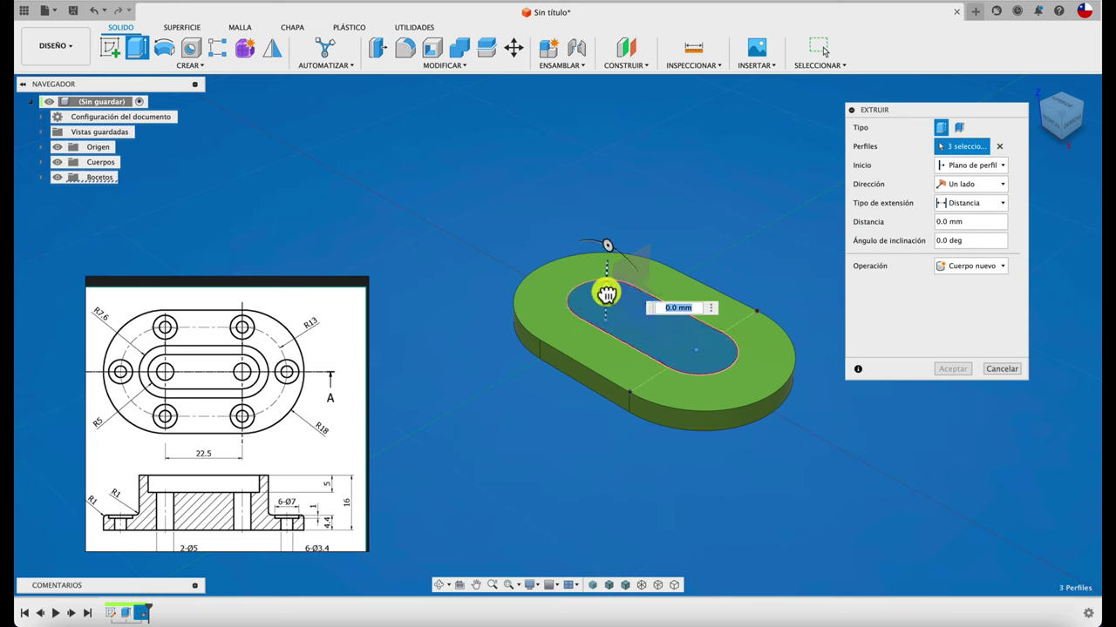
pyautogui.moveTo(604, 288); pyautogui.dragTo(615, 206)
pyautogui.write('11.6')
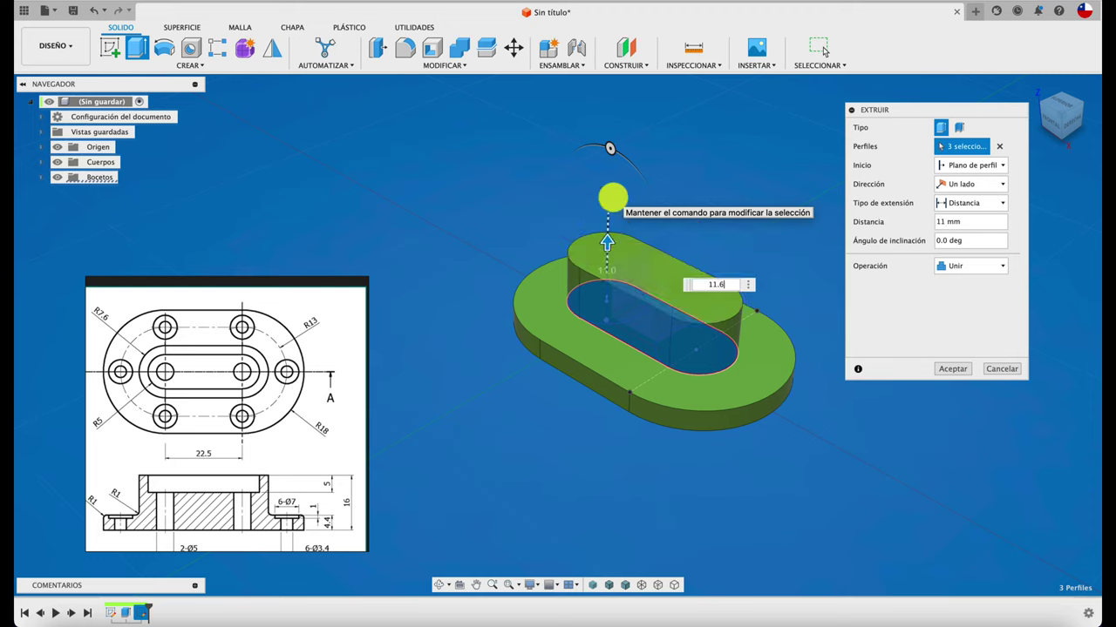
pyautogui.press('Return')
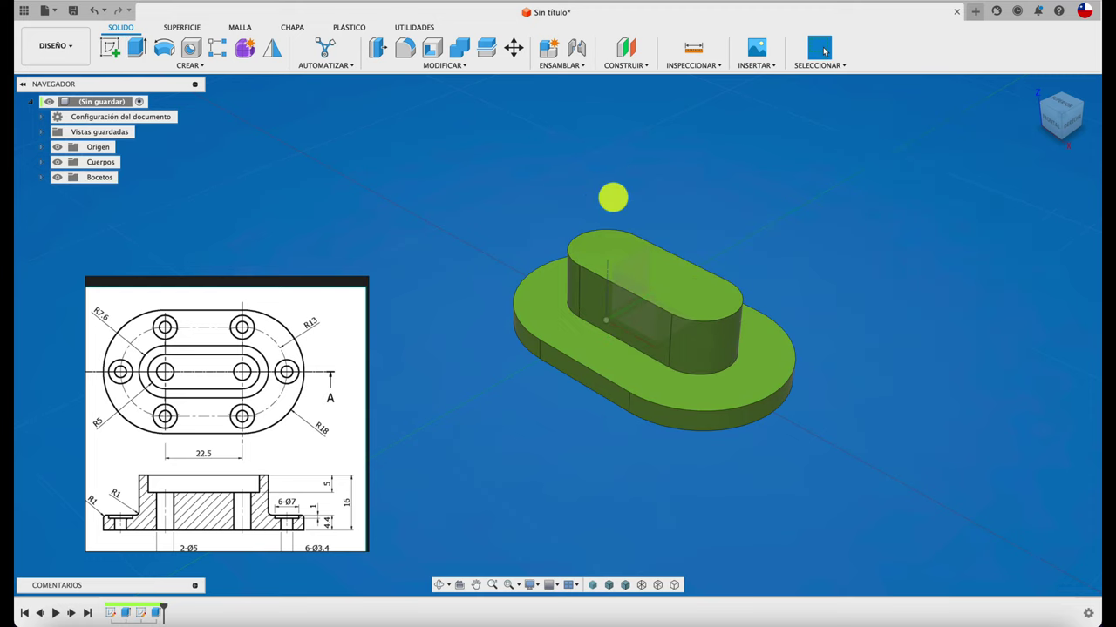
pyautogui.moveTo(298, 493)
pyautogui.mouseDown()
pyautogui.moveTo(280, 489)
pyautogui.moveTo(335, 445)
pyautogui.mouseUp()
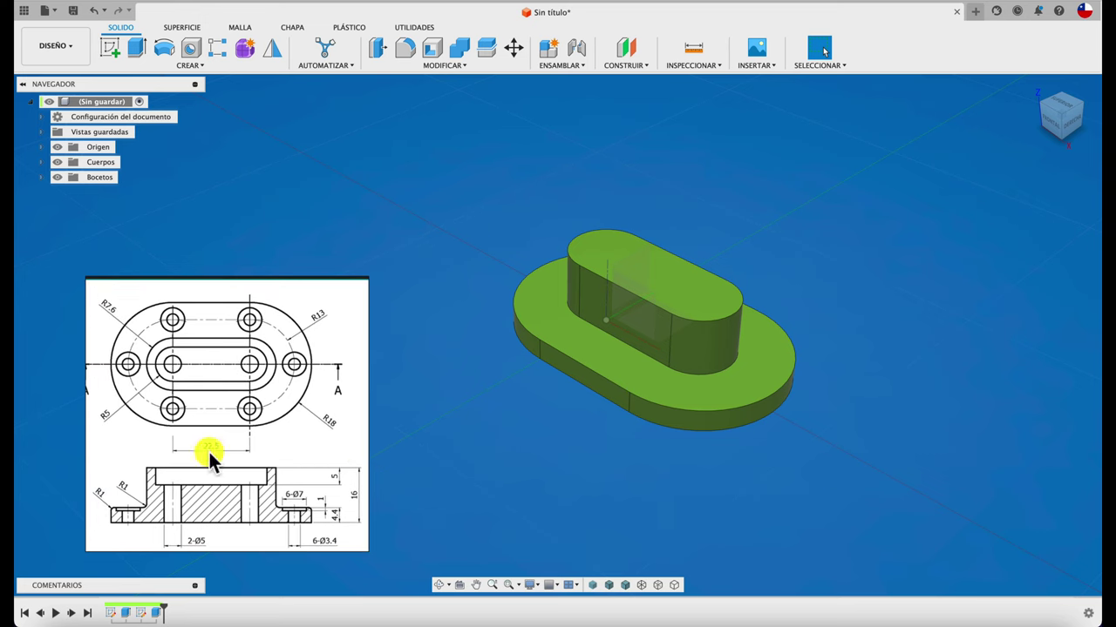
# - Start a sketch on the boss's top face and place two circle centres inside the slot
pyautogui.click(111, 47)
pyautogui.click(583, 261)
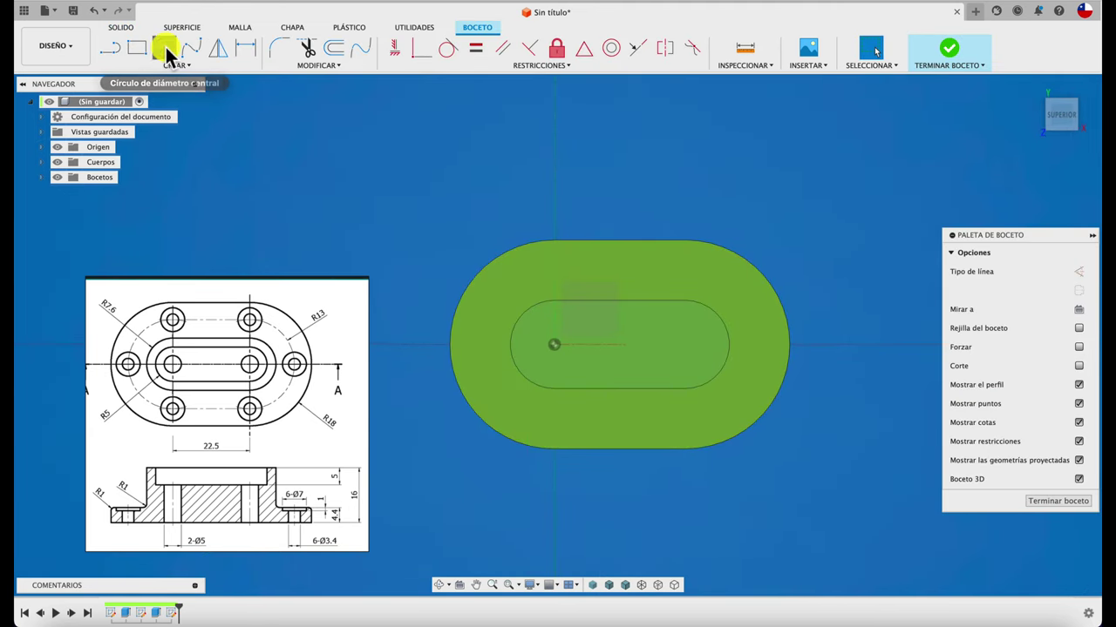
pyautogui.click(163, 47)
pyautogui.click(571, 365)
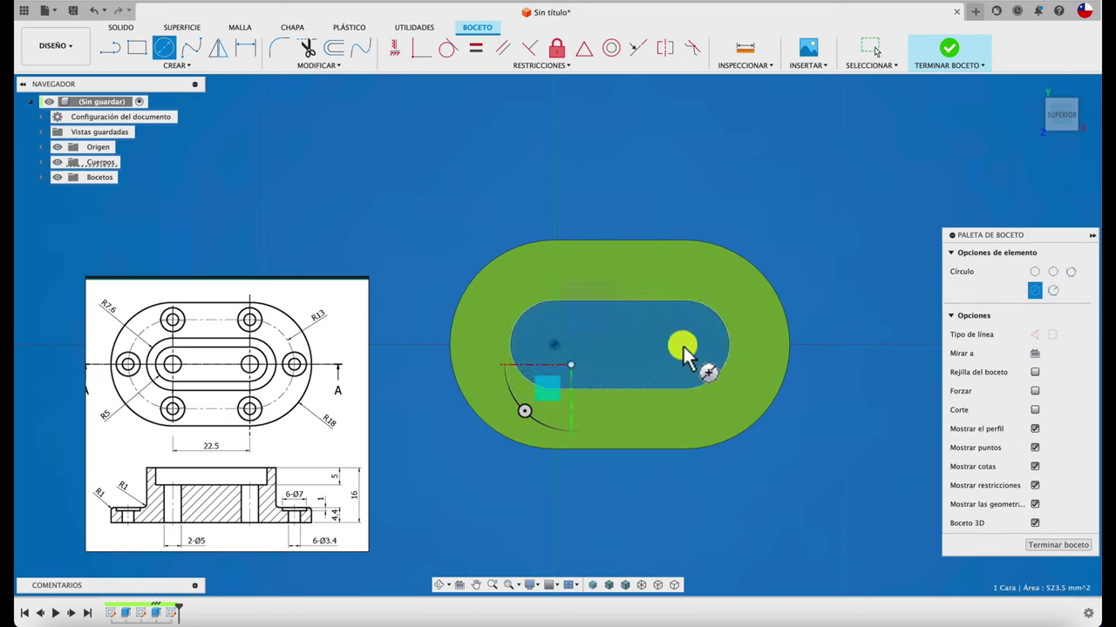
pyautogui.click(684, 344)
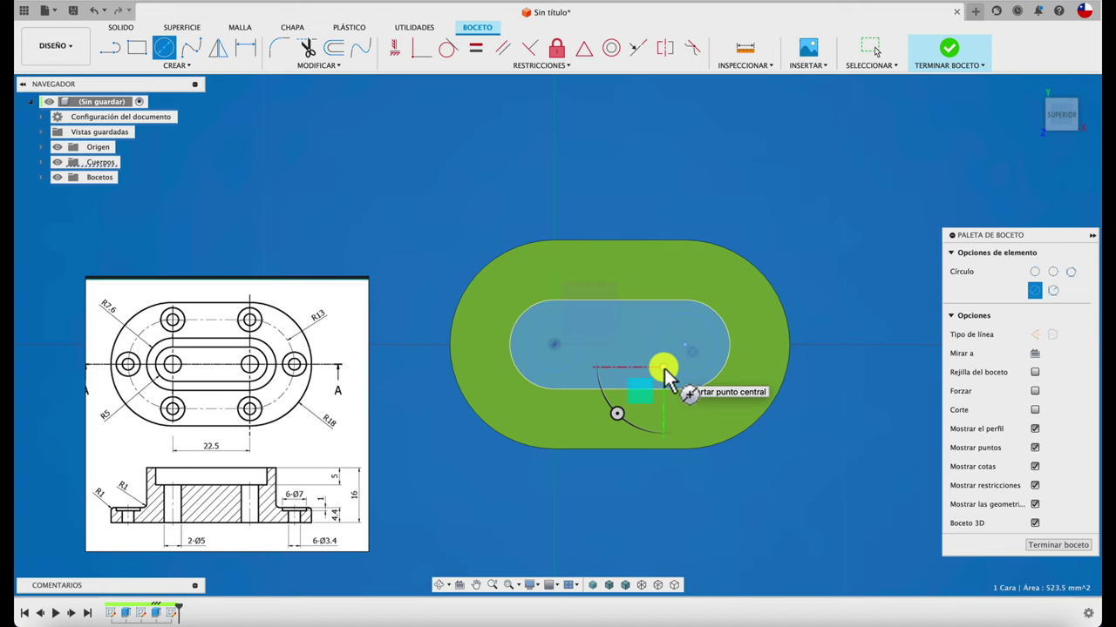
pyautogui.press('Escape')
pyautogui.scroll(1, 569, 541)
pyautogui.scroll(2, 568, 540)
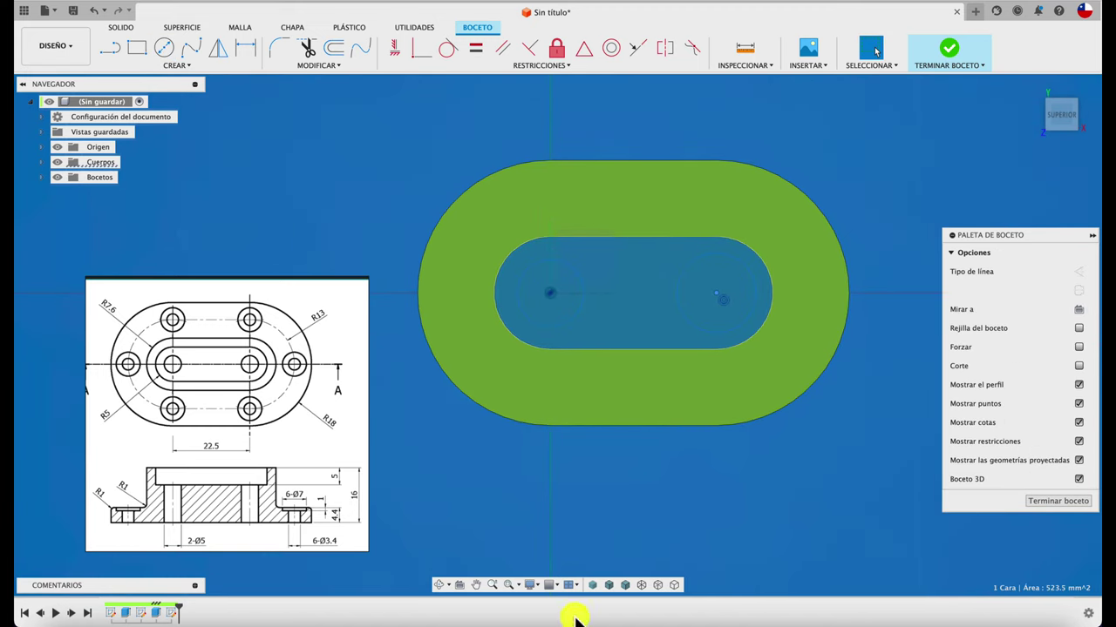
# - Switch the viewport environment to Infinity Pool, then to the white Photo Booth background
pyautogui.click(530, 585)
pyautogui.moveTo(592, 502)
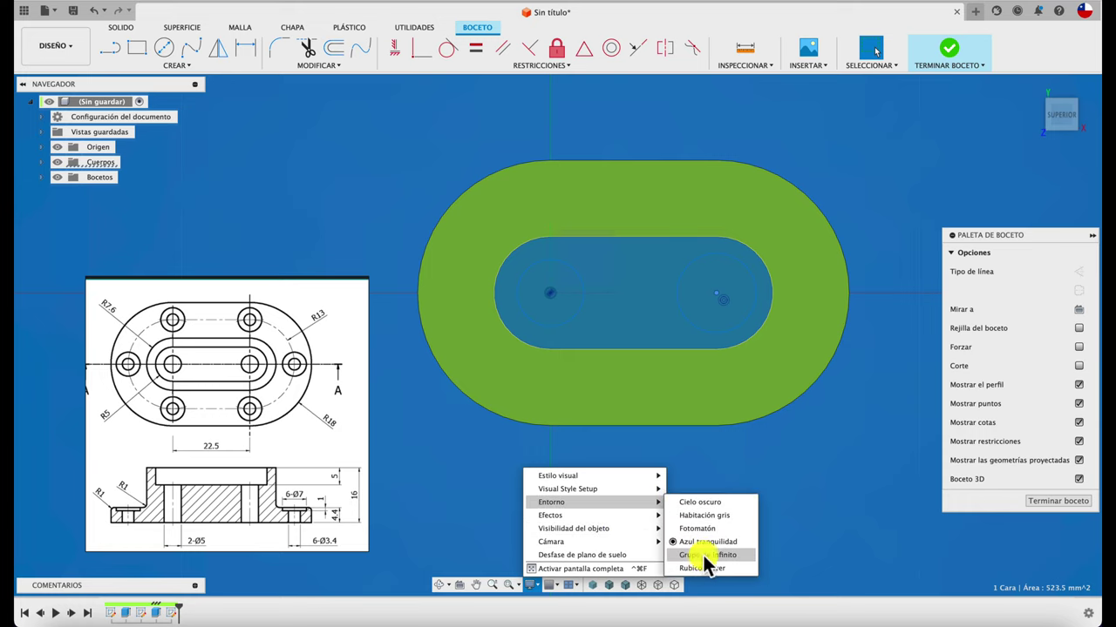
pyautogui.click(704, 555)
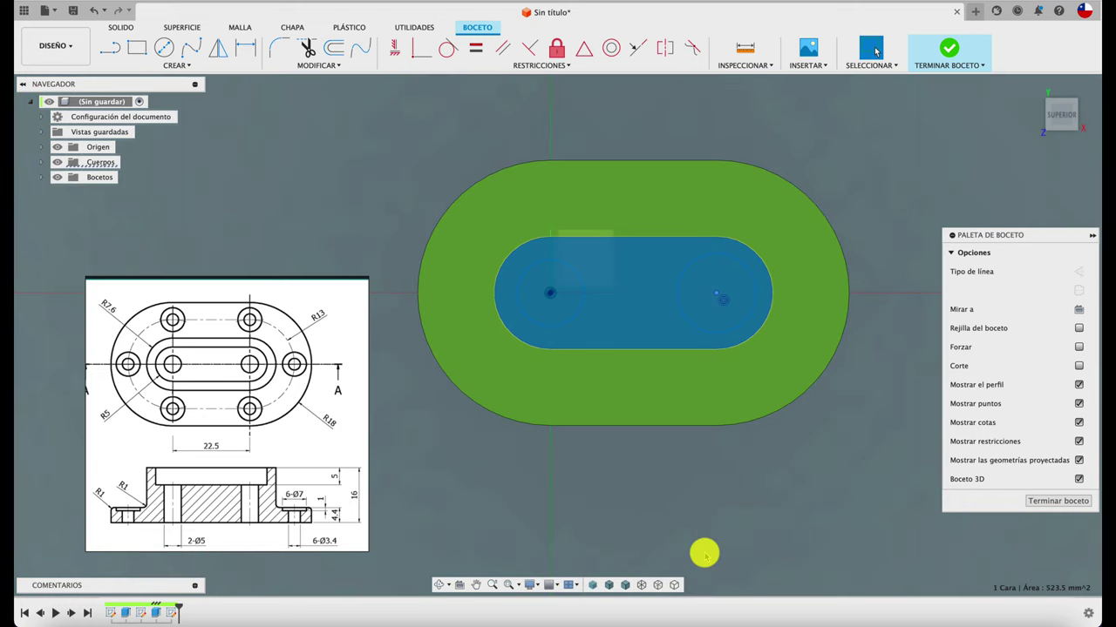
pyautogui.click(530, 584)
pyautogui.moveTo(551, 502)
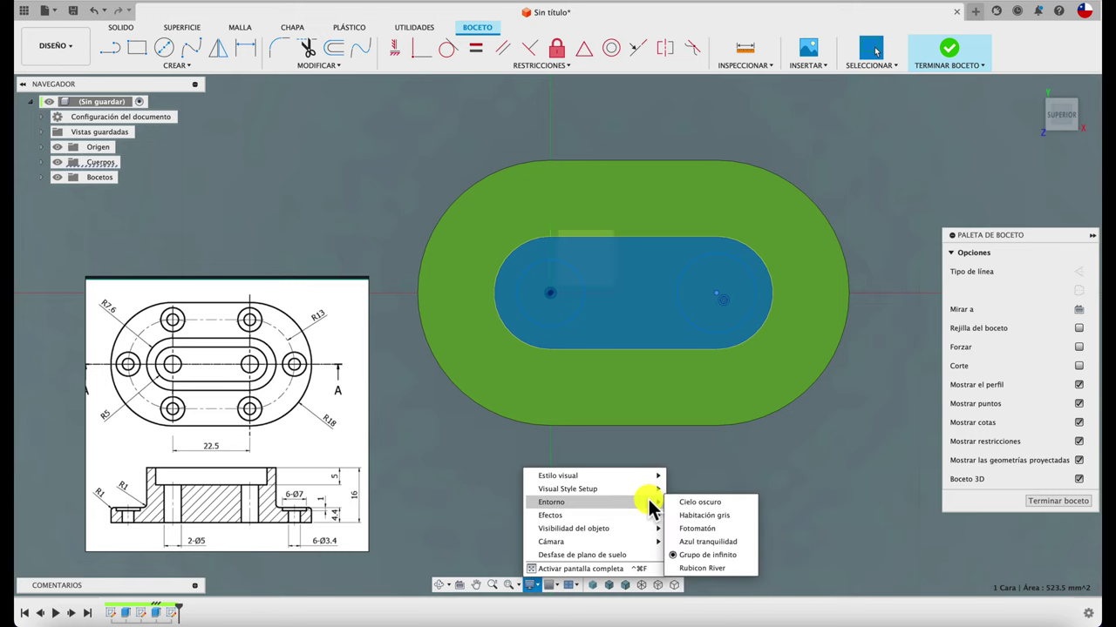
pyautogui.click(697, 528)
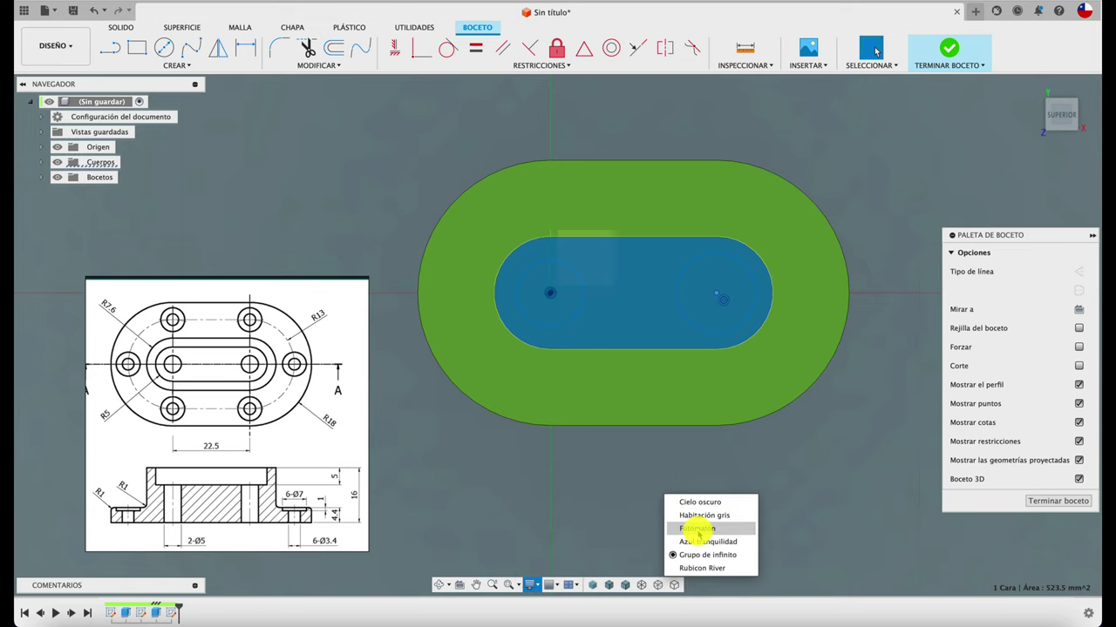
pyautogui.click(629, 493)
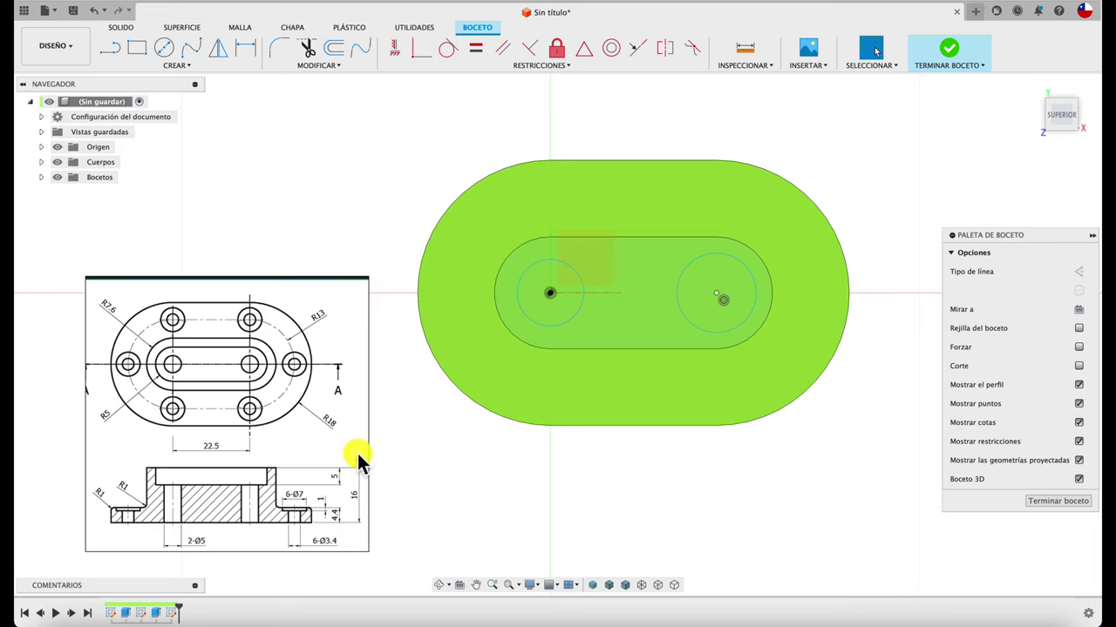
# - Dimension both slot-end circles to Ø10
pyautogui.press('d')
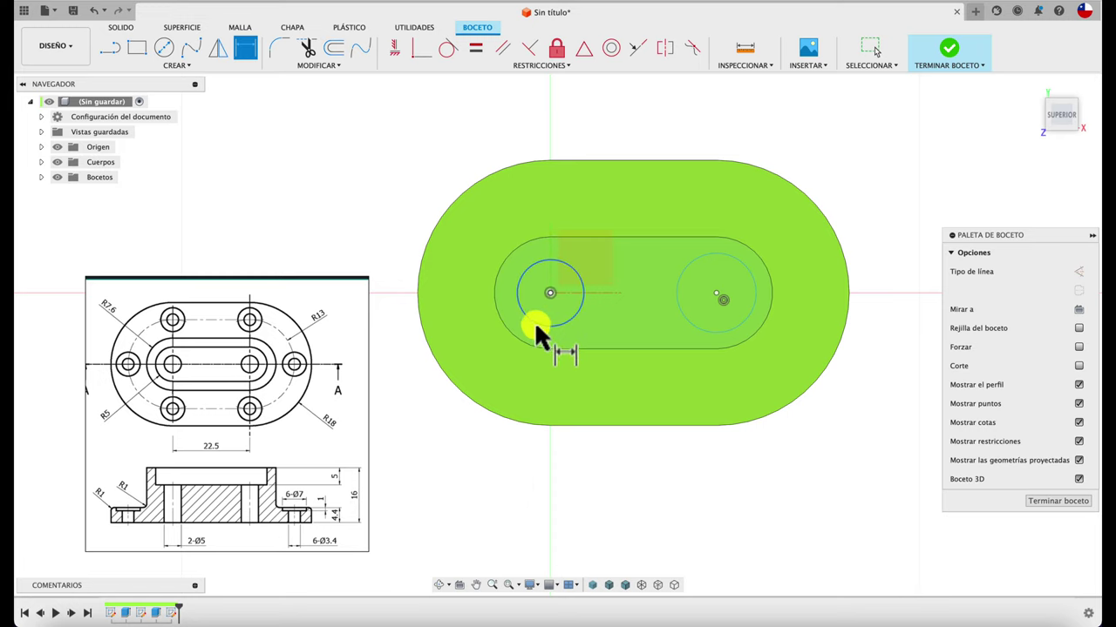
pyautogui.click(534, 321)
pyautogui.click(475, 454)
pyautogui.write('10')
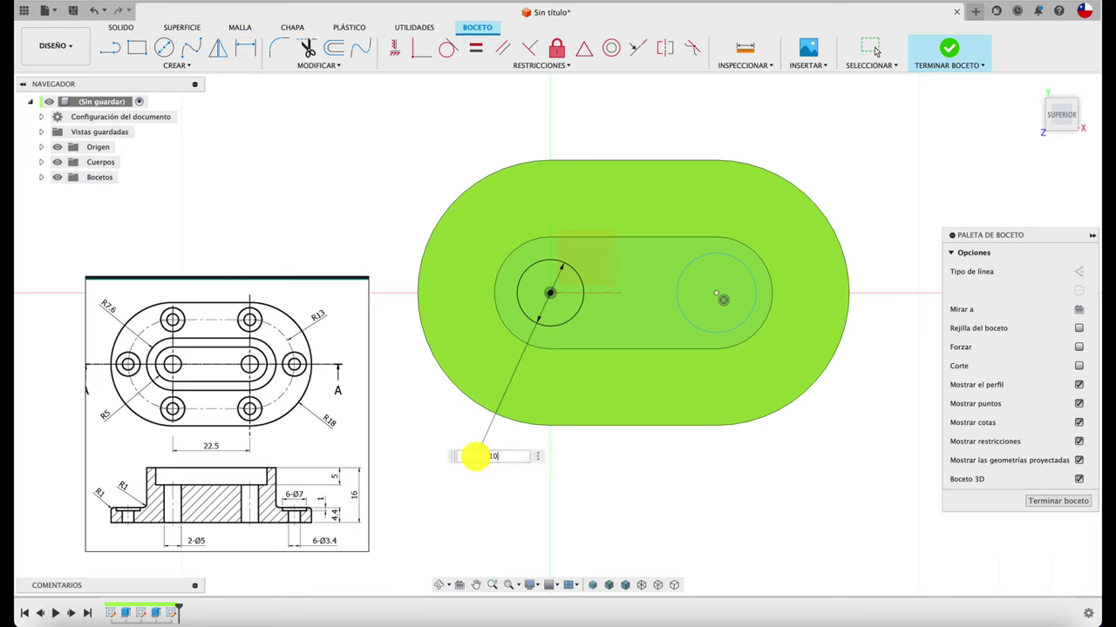
pyautogui.press('Return')
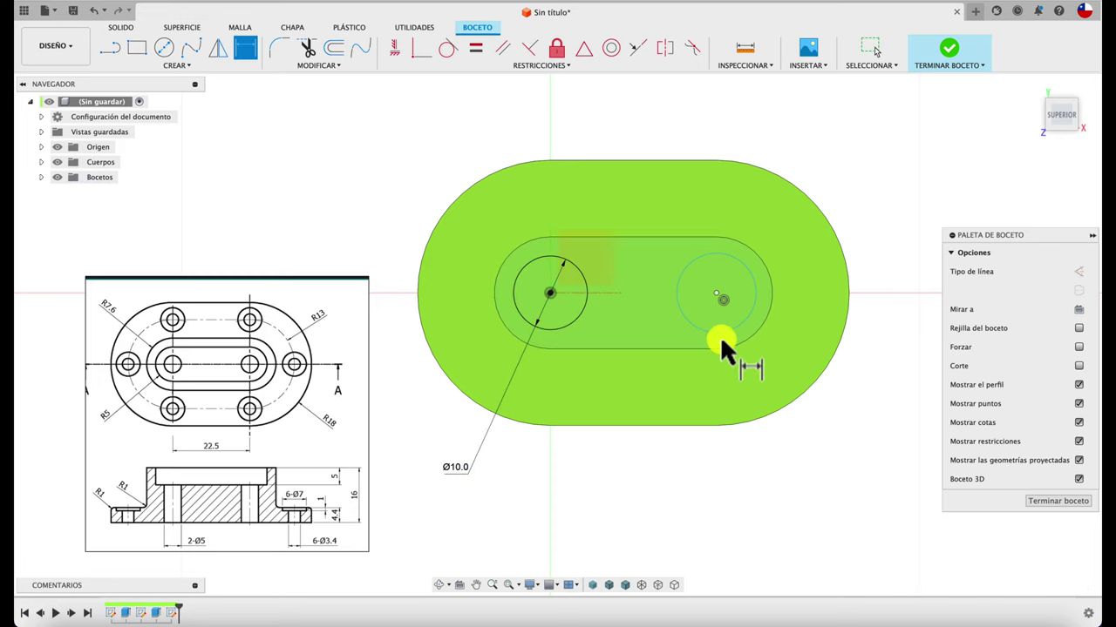
pyautogui.click(721, 331)
pyautogui.click(818, 493)
pyautogui.write('10')
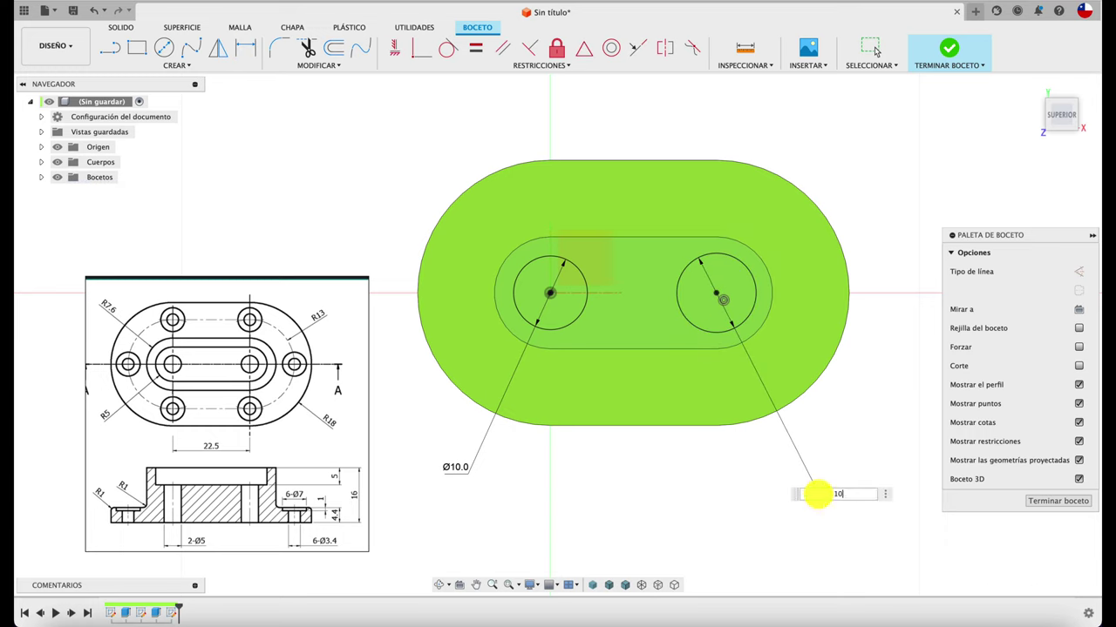
pyautogui.press('Return')
# - Draw straight top and bottom lines joining the two circles
pyautogui.click(112, 50)
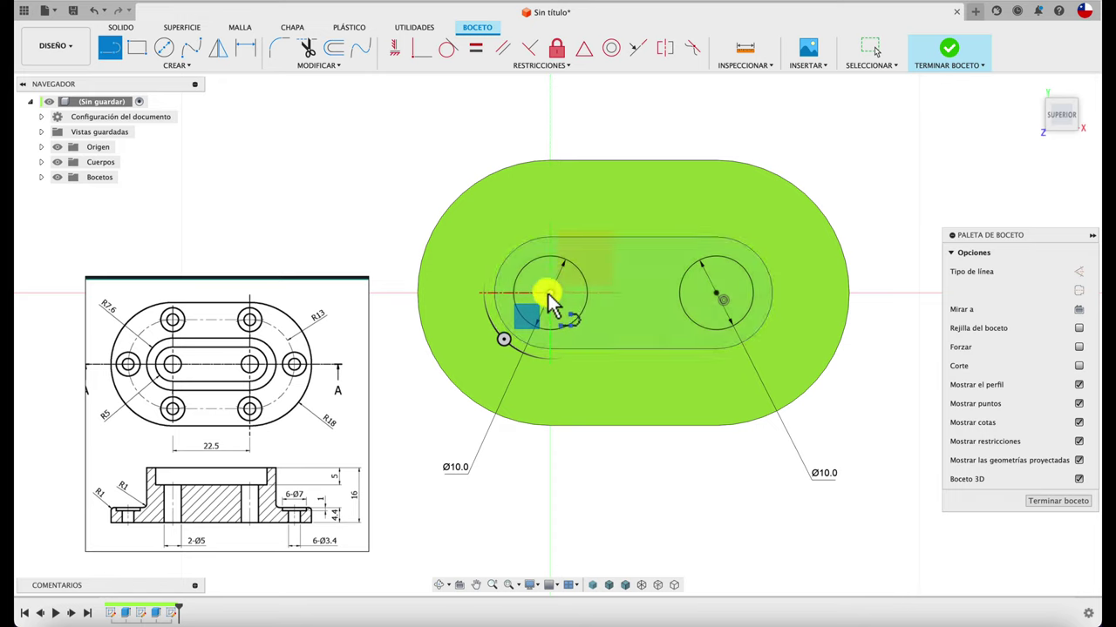
pyautogui.moveTo(550, 256); pyautogui.dragTo(715, 261)
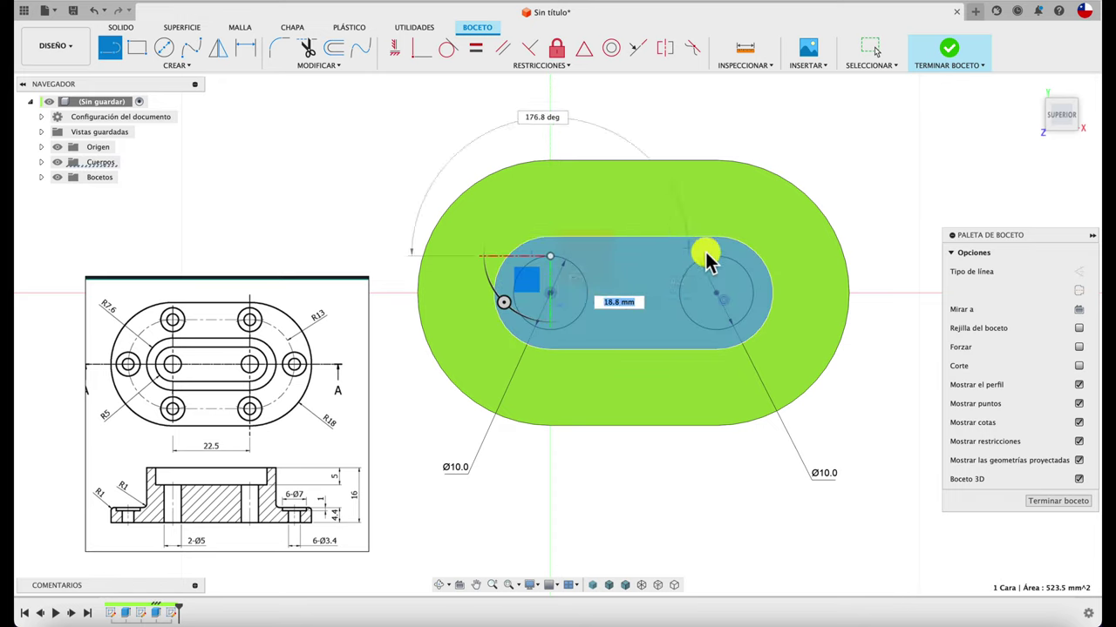
pyautogui.click(716, 256)
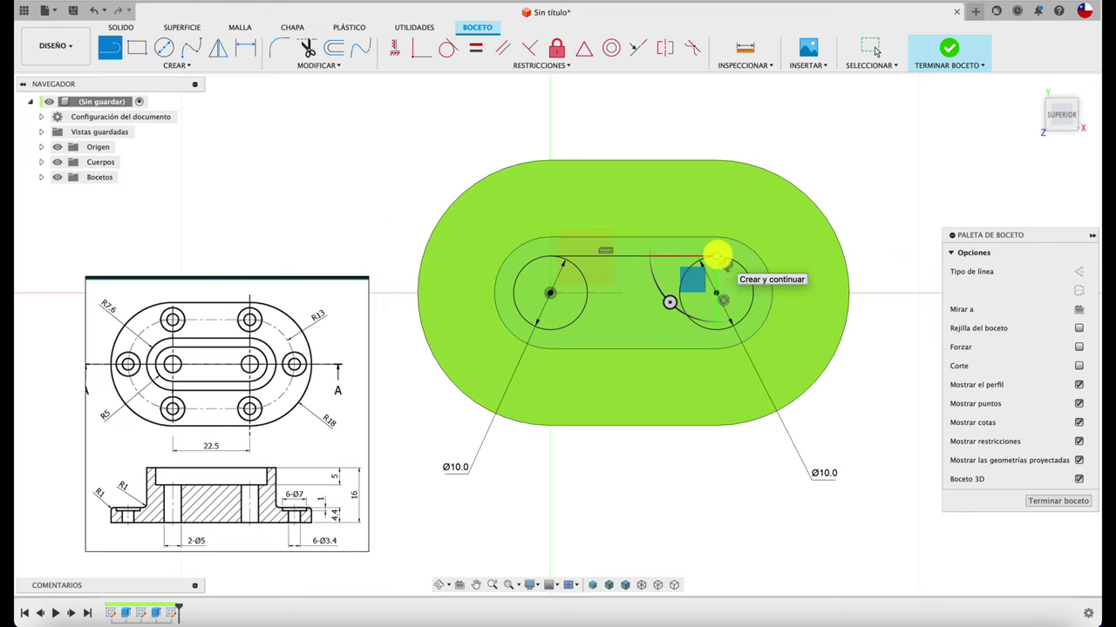
pyautogui.press('Escape')
pyautogui.press('l')
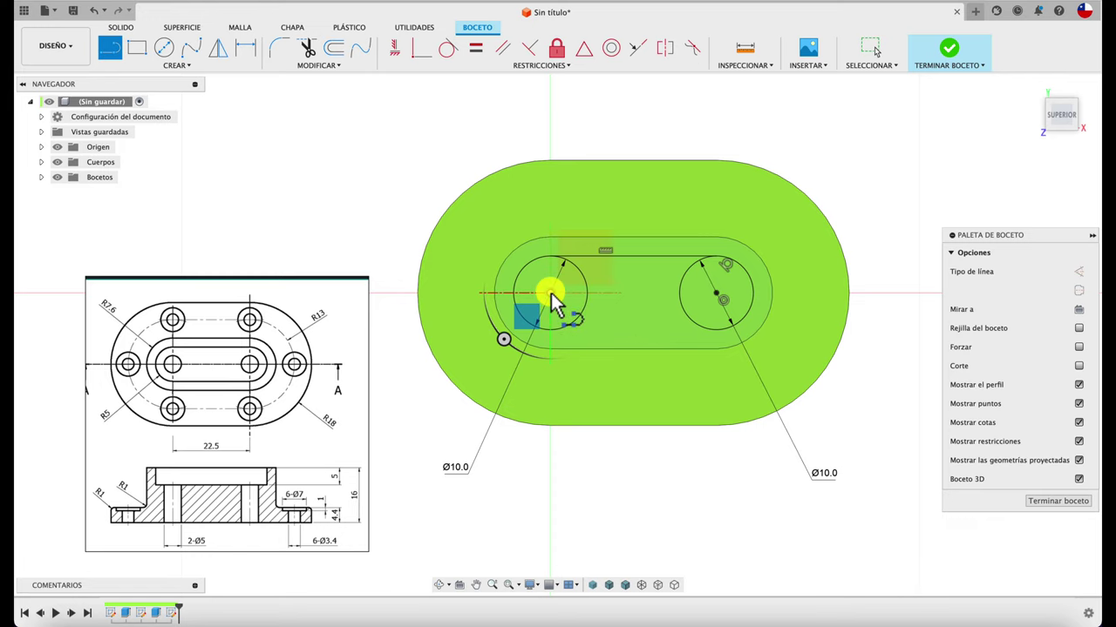
pyautogui.click(551, 293)
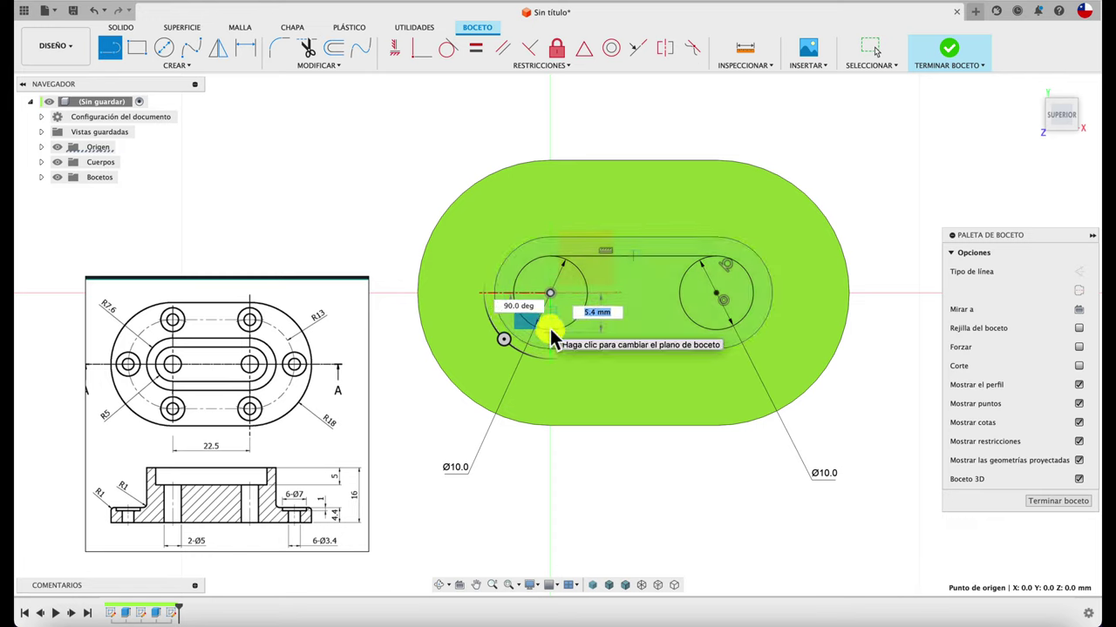
pyautogui.click(550, 462)
pyautogui.press('Escape')
pyautogui.press('l')
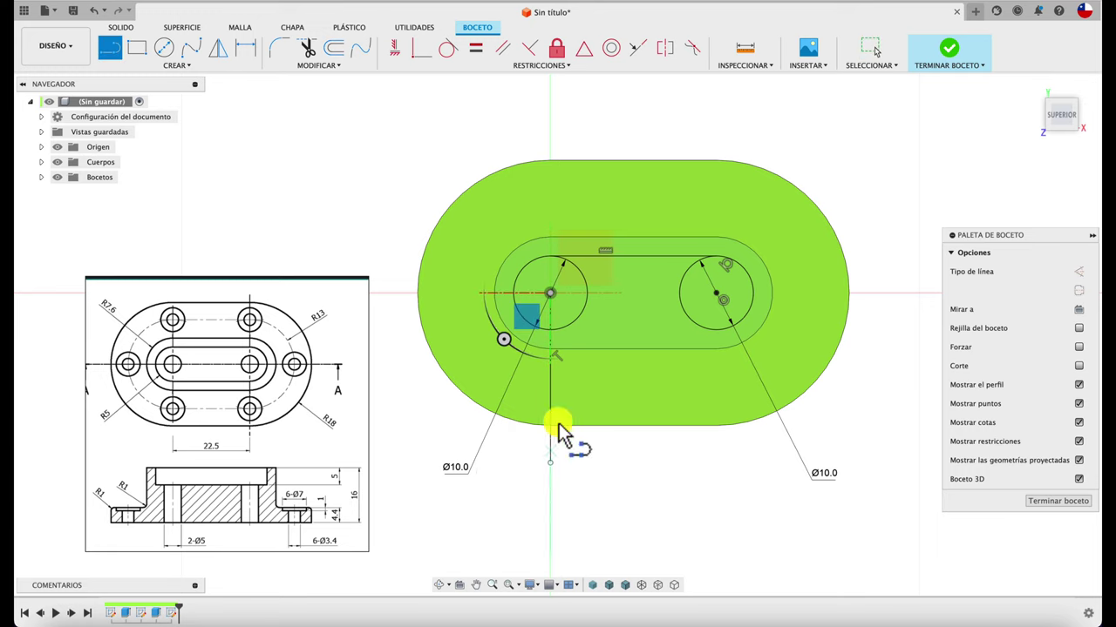
pyautogui.moveTo(550, 462); pyautogui.dragTo(553, 331)
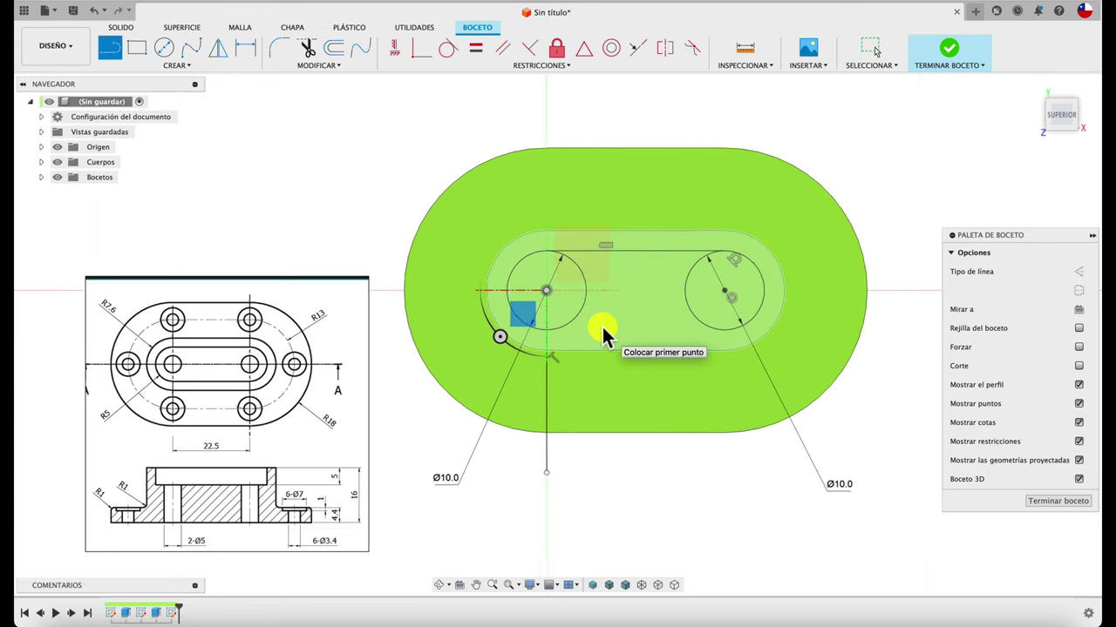
pyautogui.scroll(5, 603, 327)
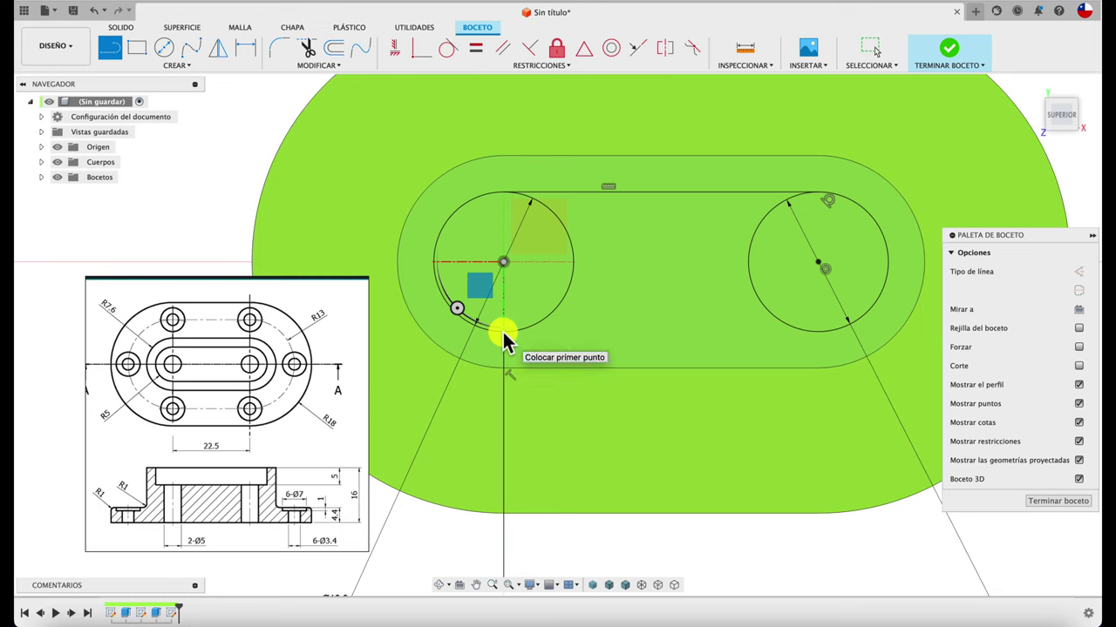
pyautogui.click(503, 332)
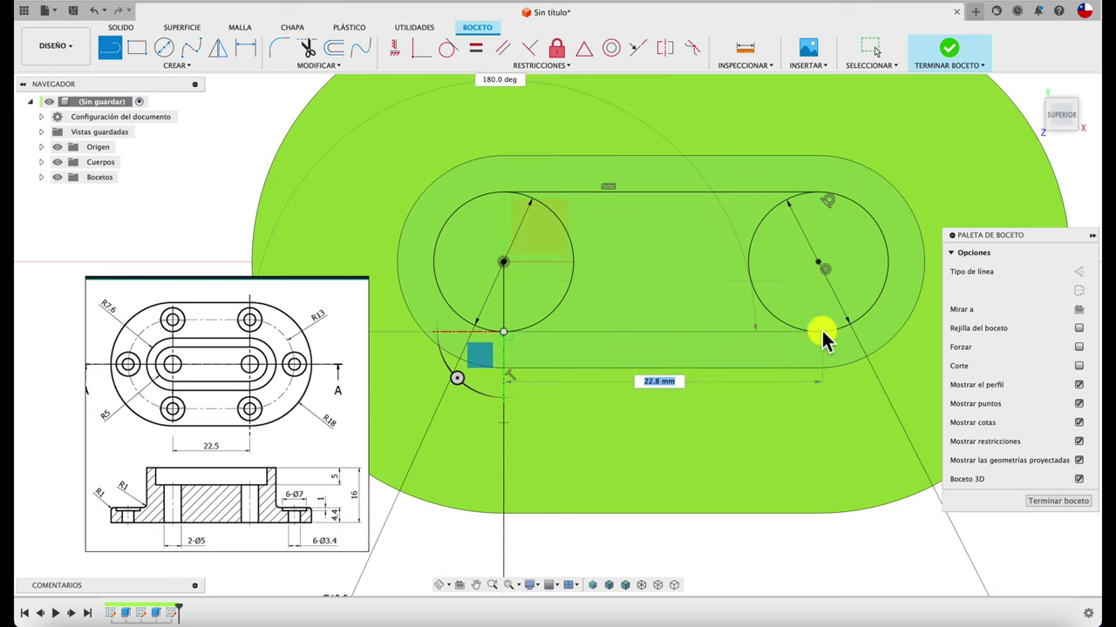
pyautogui.doubleClick(819, 332)
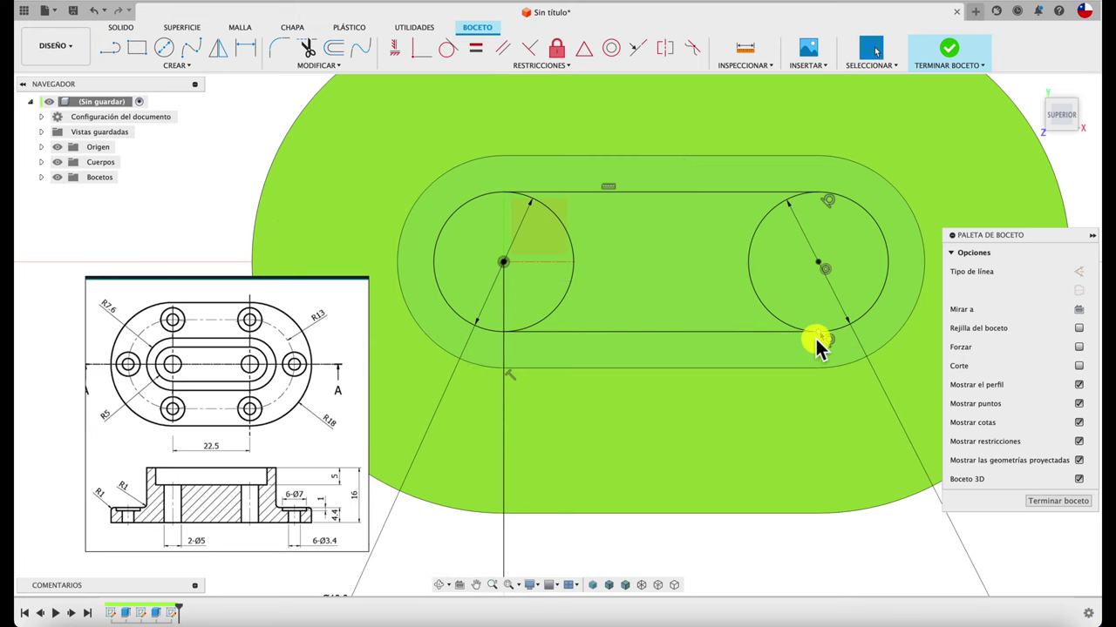
# - Trim away the inner arcs of both circles to leave a slot outline
pyautogui.press('t')
pyautogui.click(763, 307)
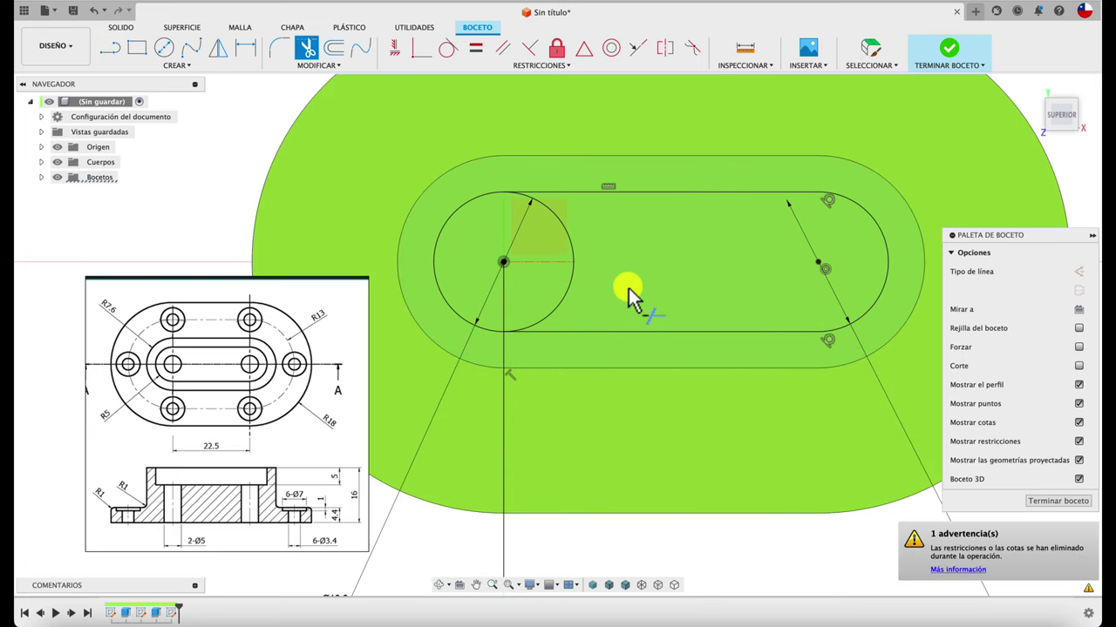
pyautogui.click(566, 294)
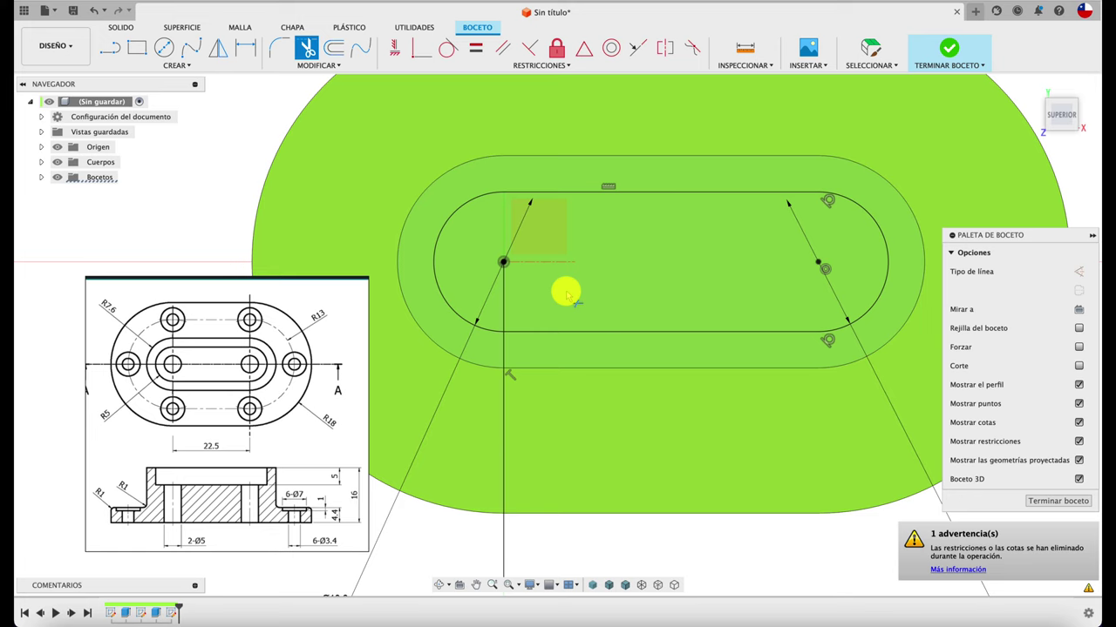
# - Extrude the slot profile 5 mm downward as a cut into the boss top
pyautogui.click(956, 57)
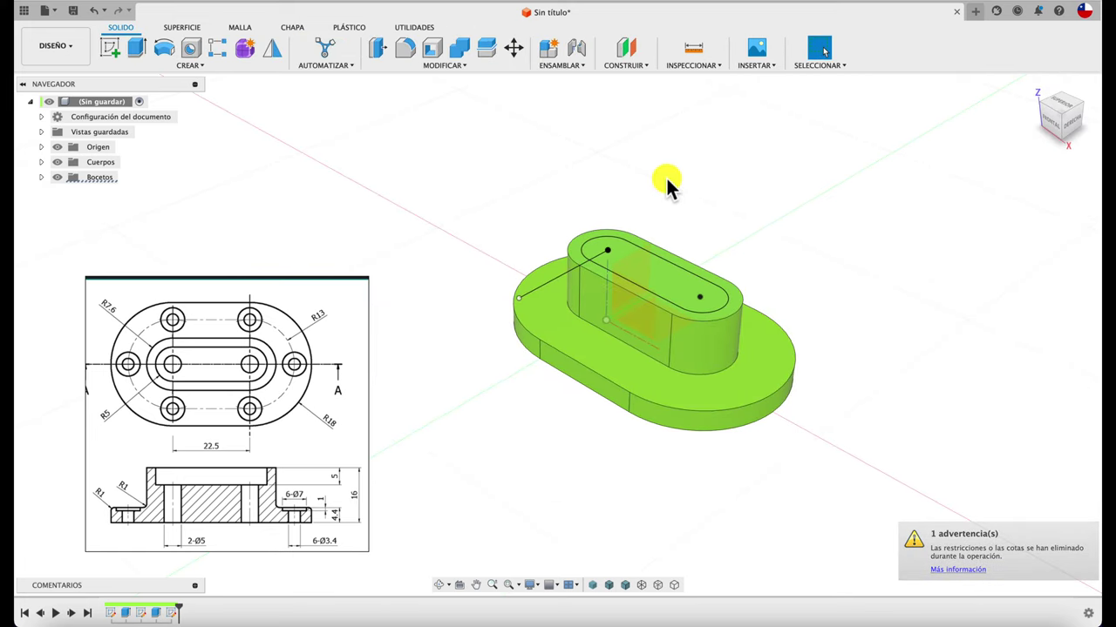
pyautogui.press('e')
pyautogui.click(643, 276)
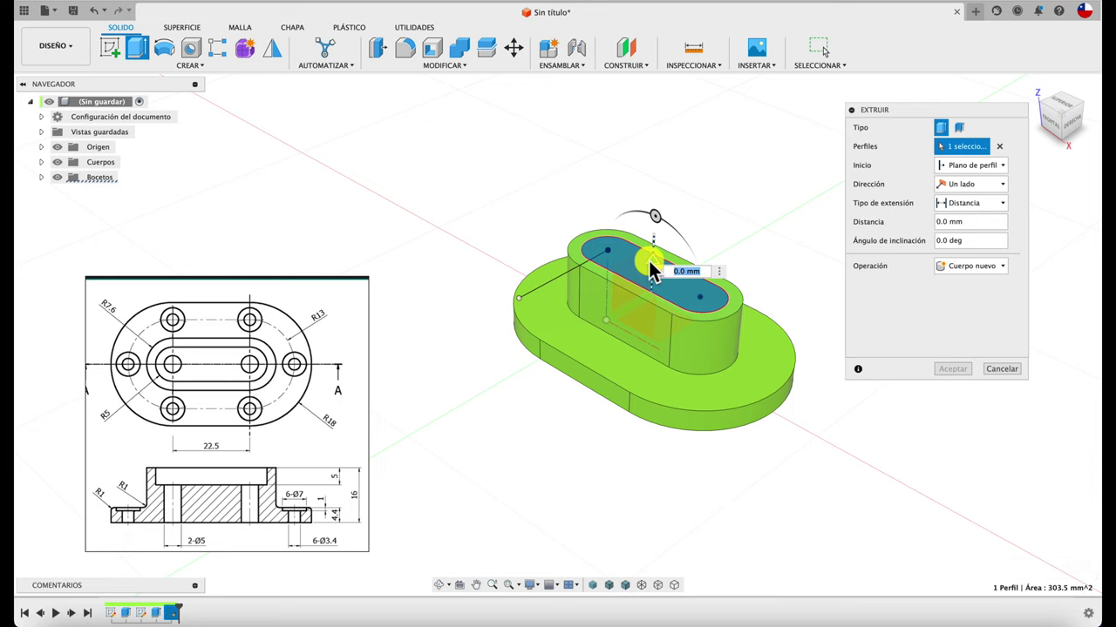
pyautogui.moveTo(650, 269); pyautogui.dragTo(650, 303)
pyautogui.write('-5')
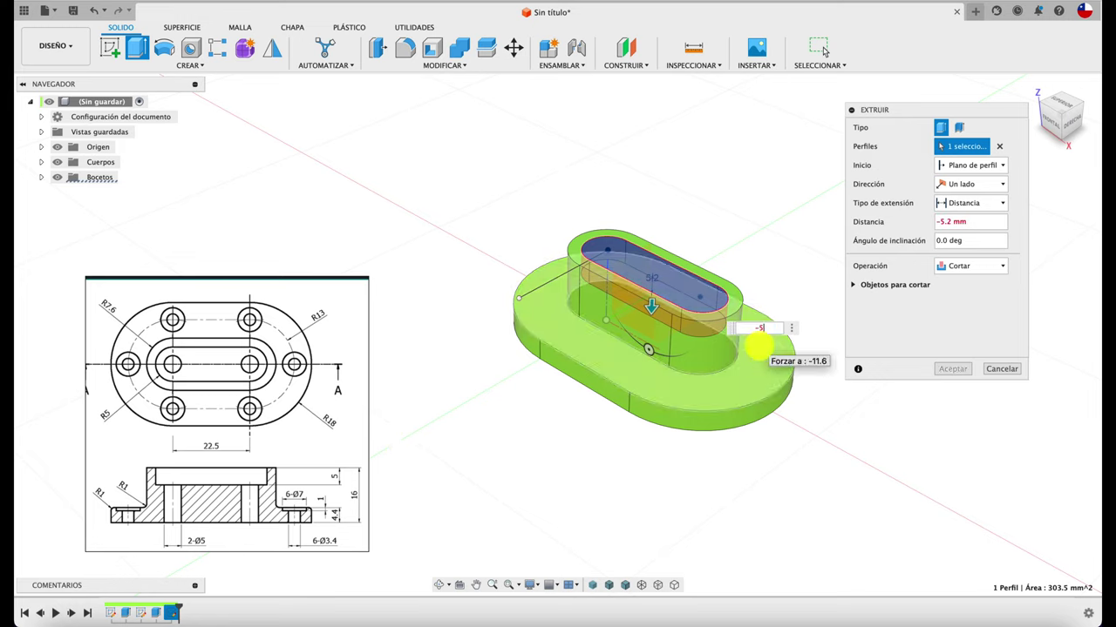
pyautogui.press('Return')
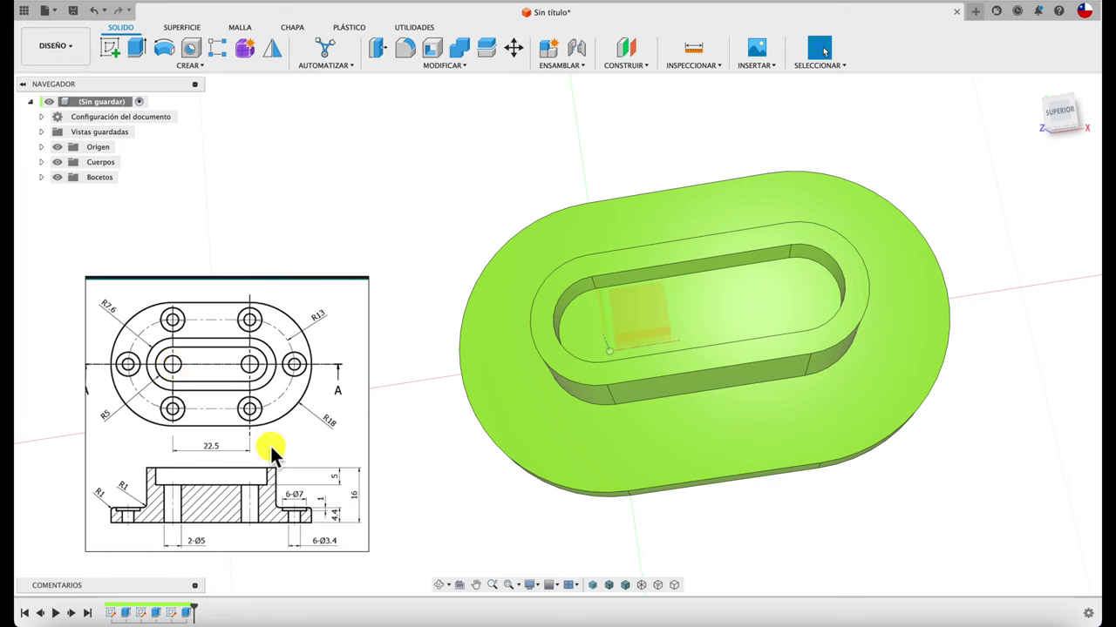
pyautogui.click(113, 47)
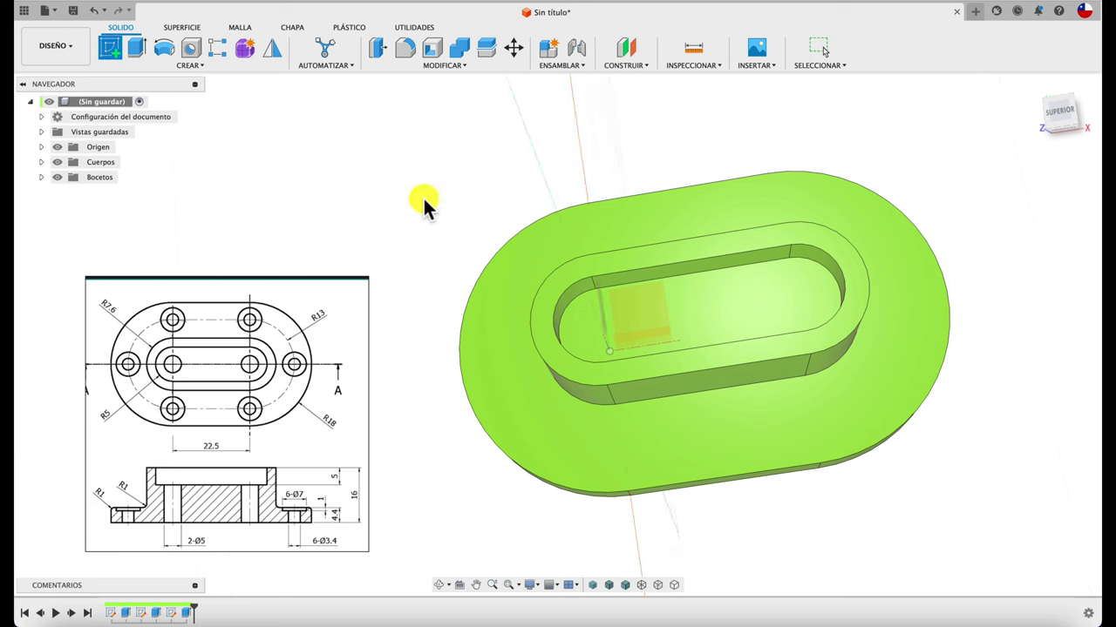
# - On the pocket floor, sketch circles centred at the left and right slot ends
pyautogui.click(735, 294)
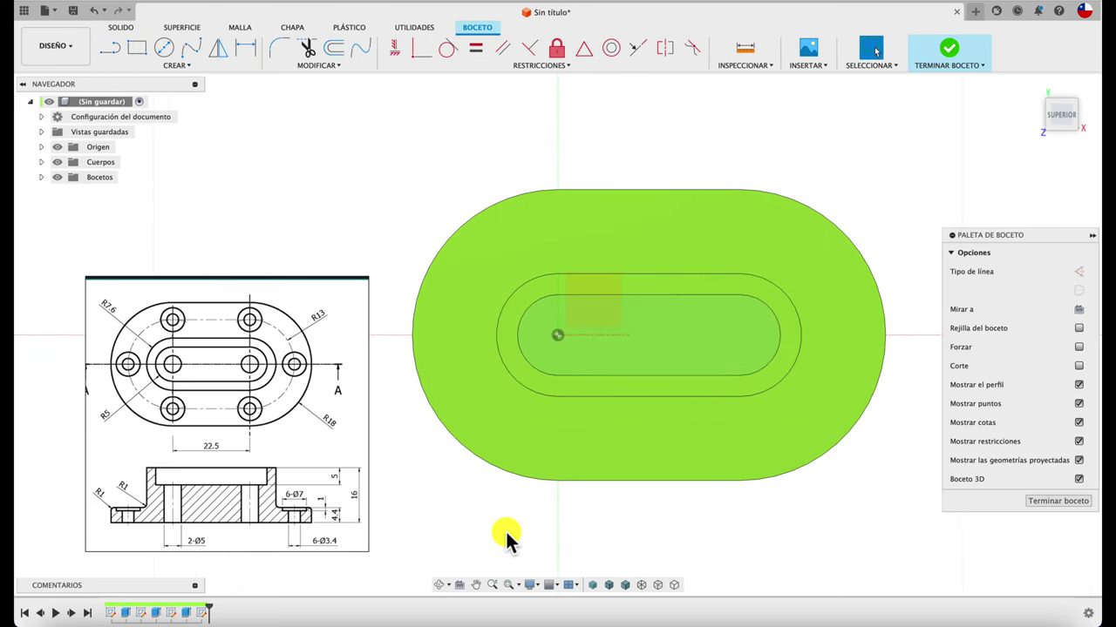
pyautogui.press('c')
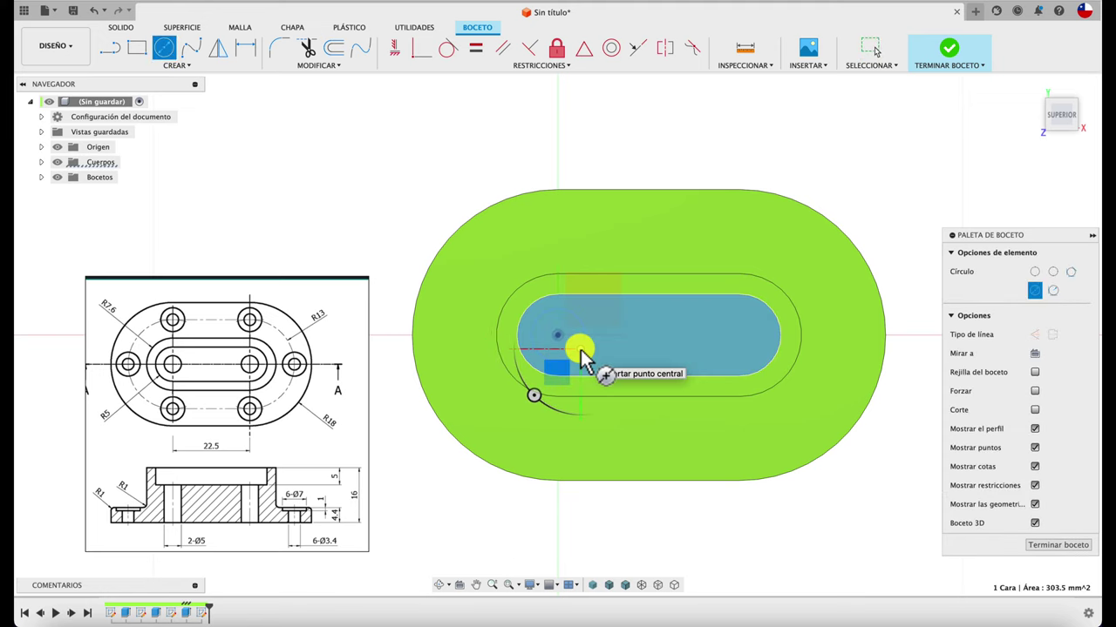
pyautogui.click(580, 349)
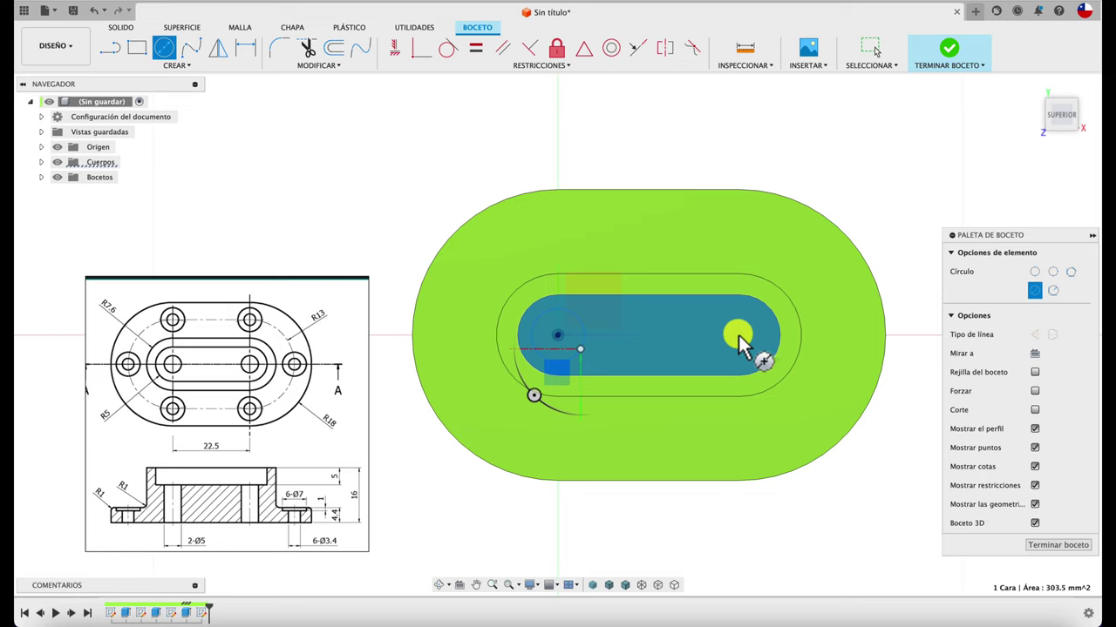
pyautogui.click(738, 340)
pyautogui.write('6')
pyautogui.press('Return')
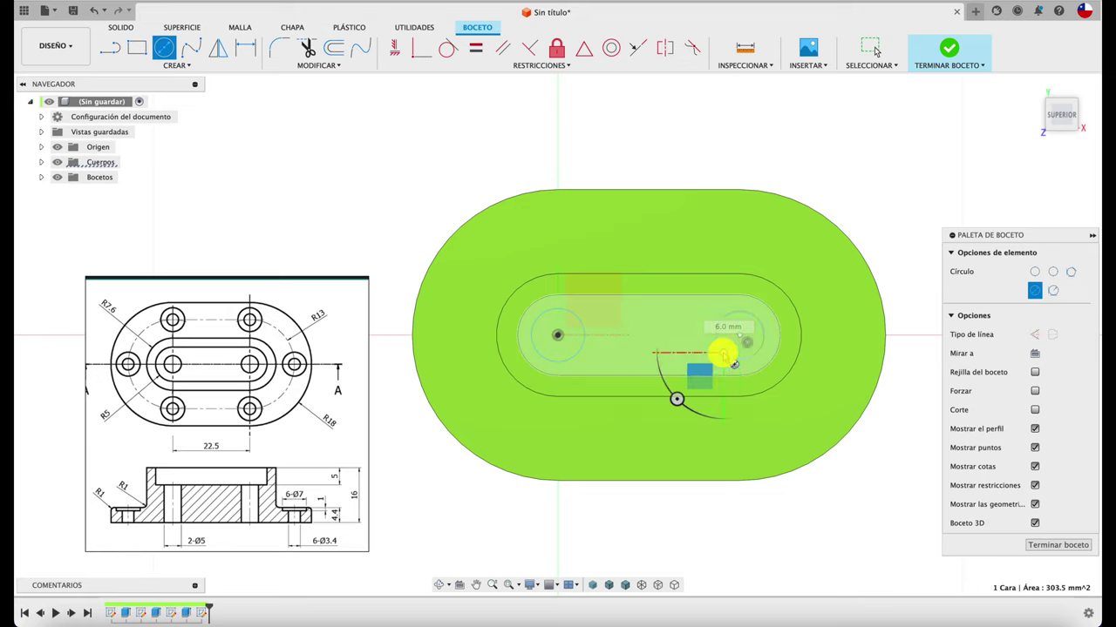
pyautogui.press('Escape')
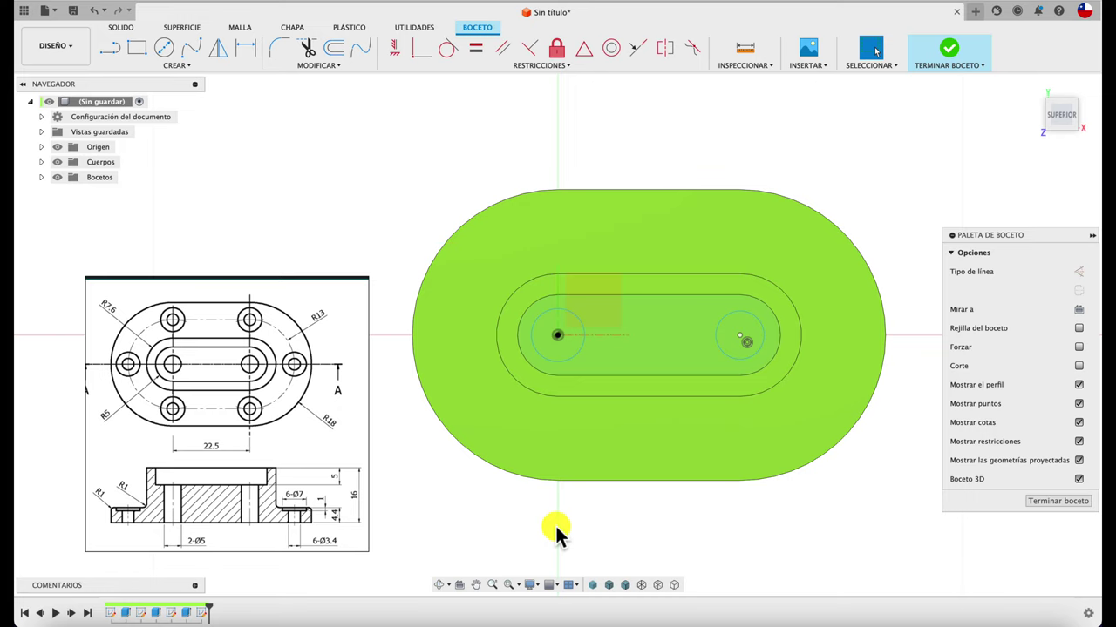
# - Dimension both slot-end circles to Ø5 and finish the sketch
pyautogui.press('d')
pyautogui.click(550, 360)
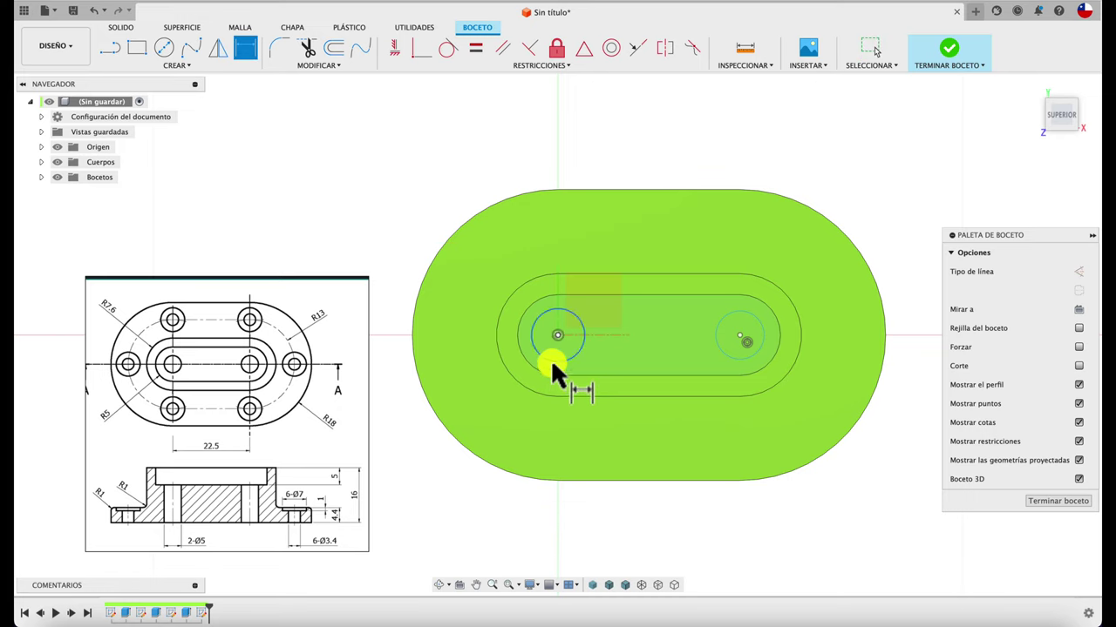
pyautogui.click(482, 529)
pyautogui.press('Return')
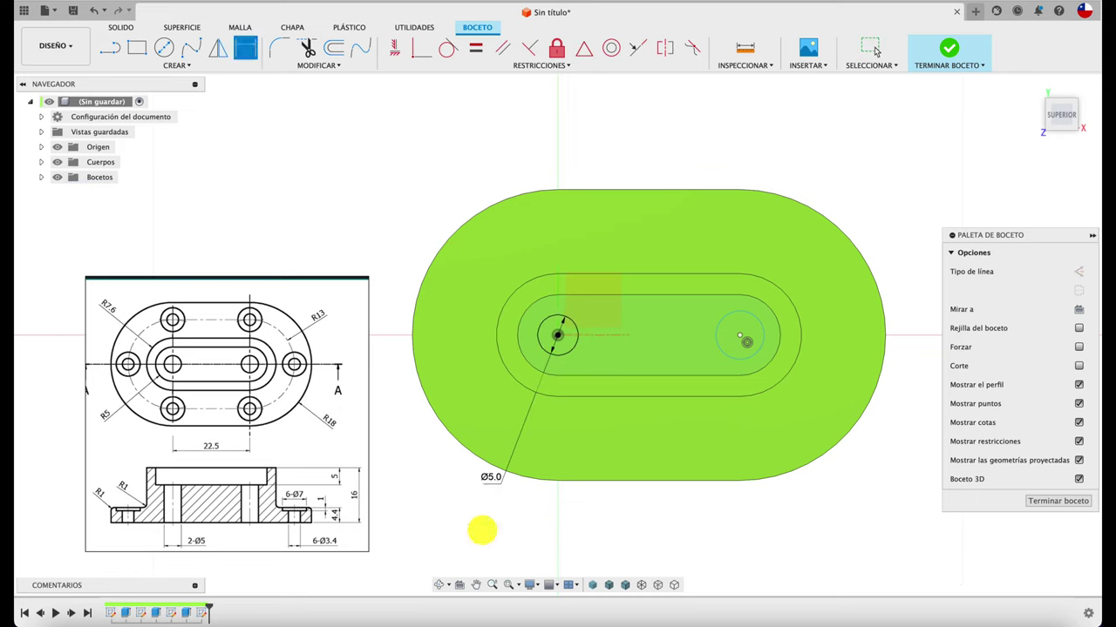
pyautogui.click(748, 354)
pyautogui.click(869, 528)
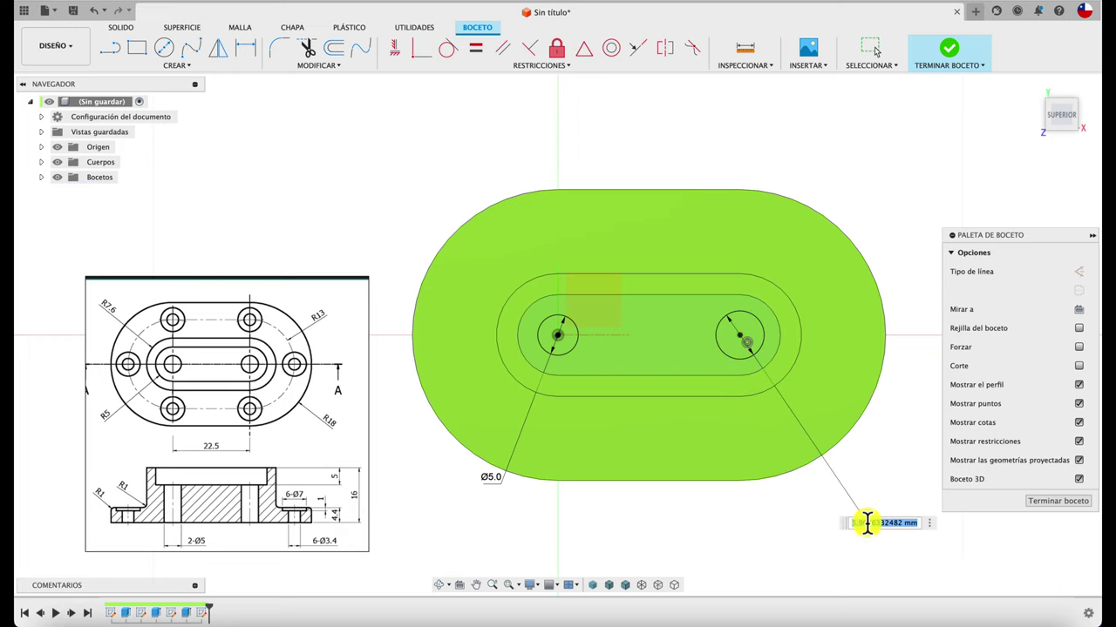
pyautogui.write('5')
pyautogui.press('Return')
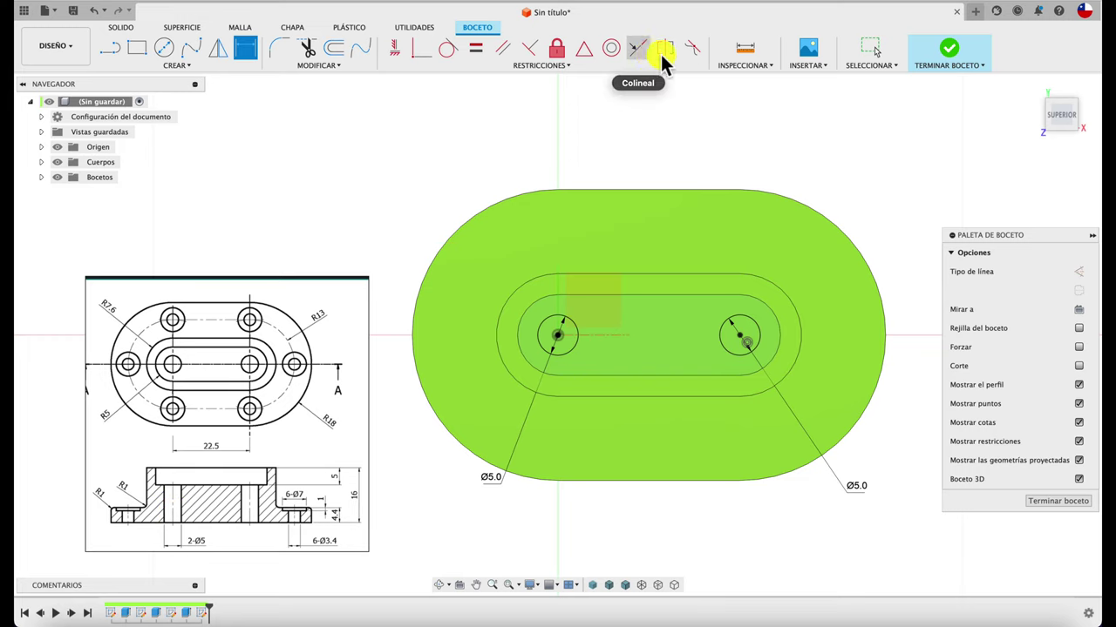
pyautogui.click(957, 63)
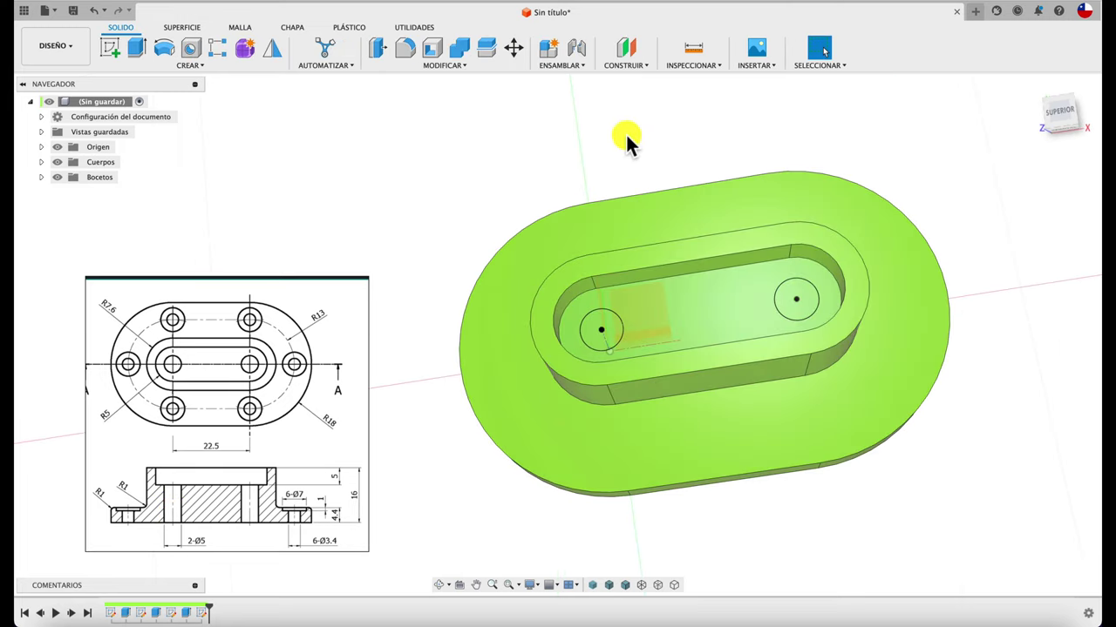
# - Extrude both Ø5 circles as a cut straight down through the part
pyautogui.press('e')
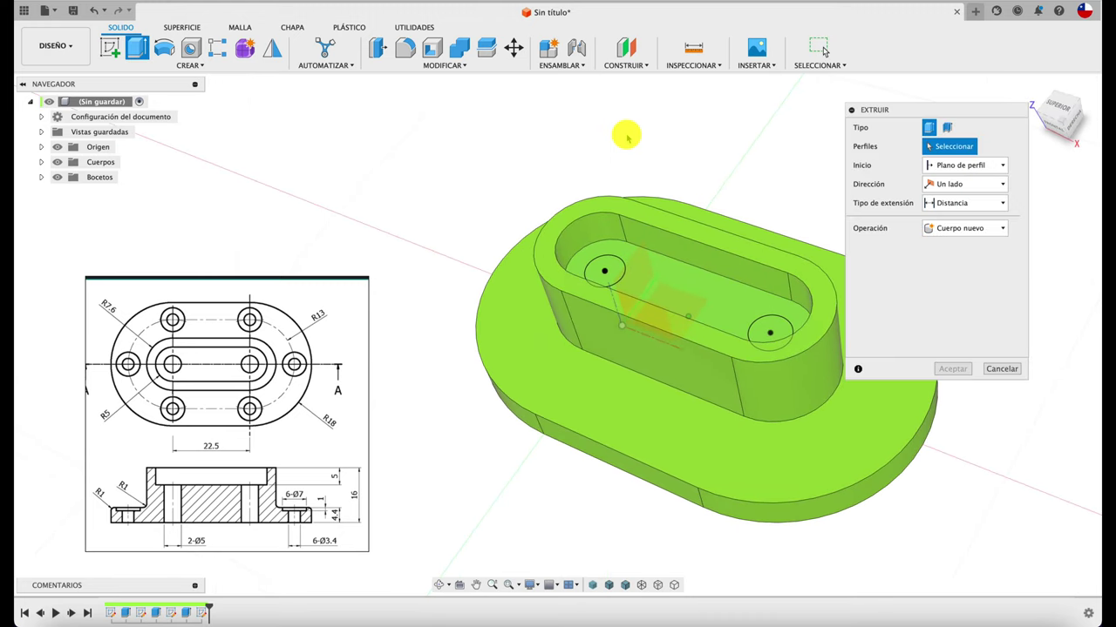
pyautogui.click(614, 273)
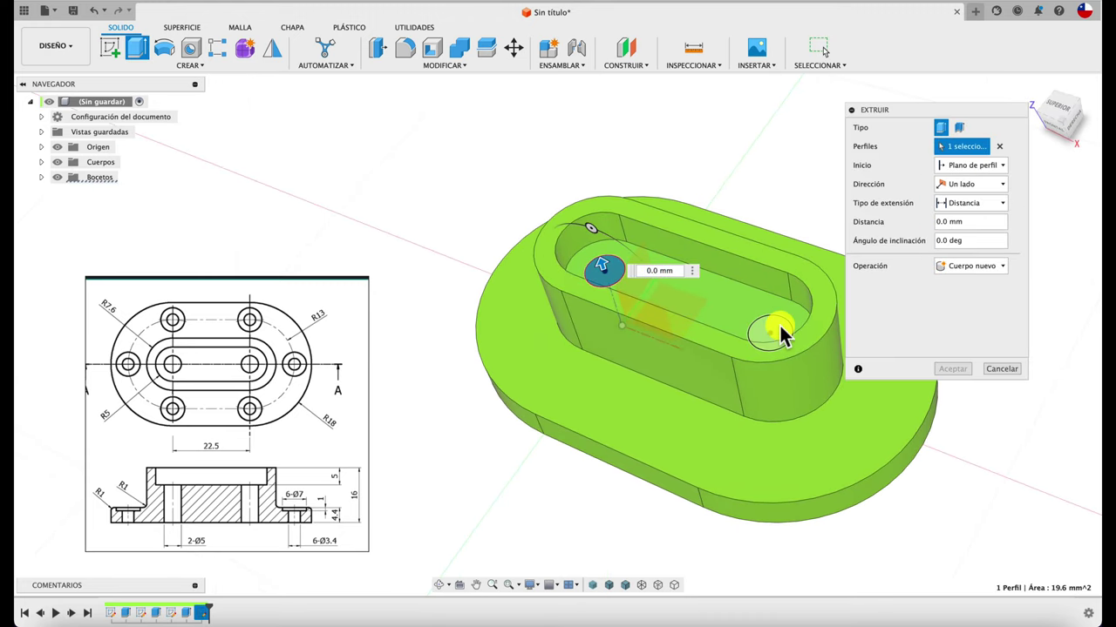
pyautogui.click(774, 329)
pyautogui.moveTo(729, 323); pyautogui.dragTo(772, 531)
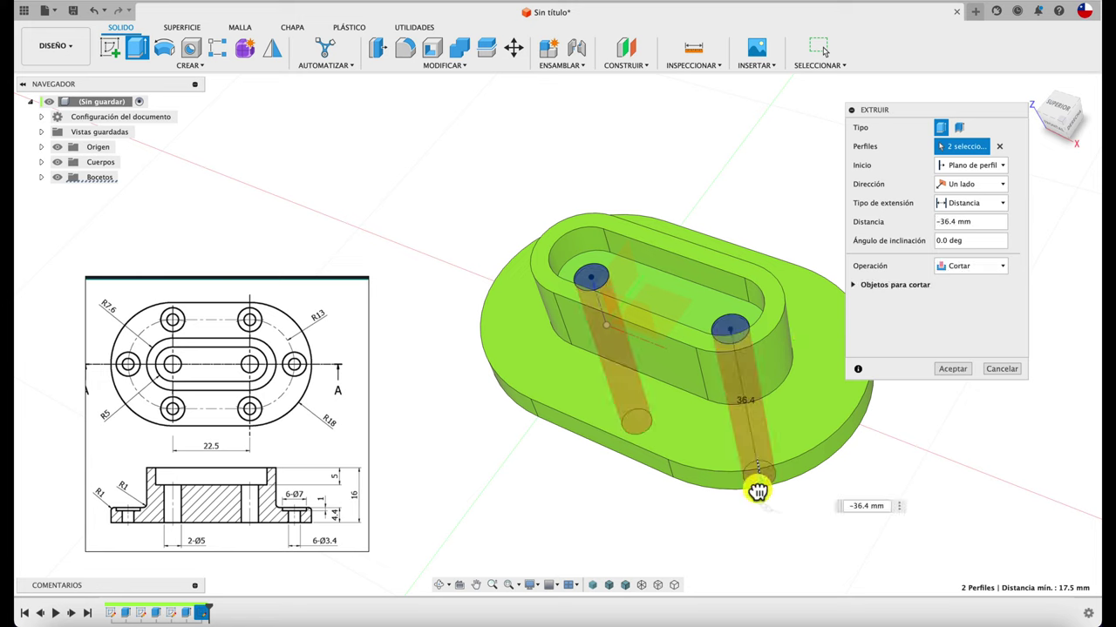
pyautogui.click(953, 368)
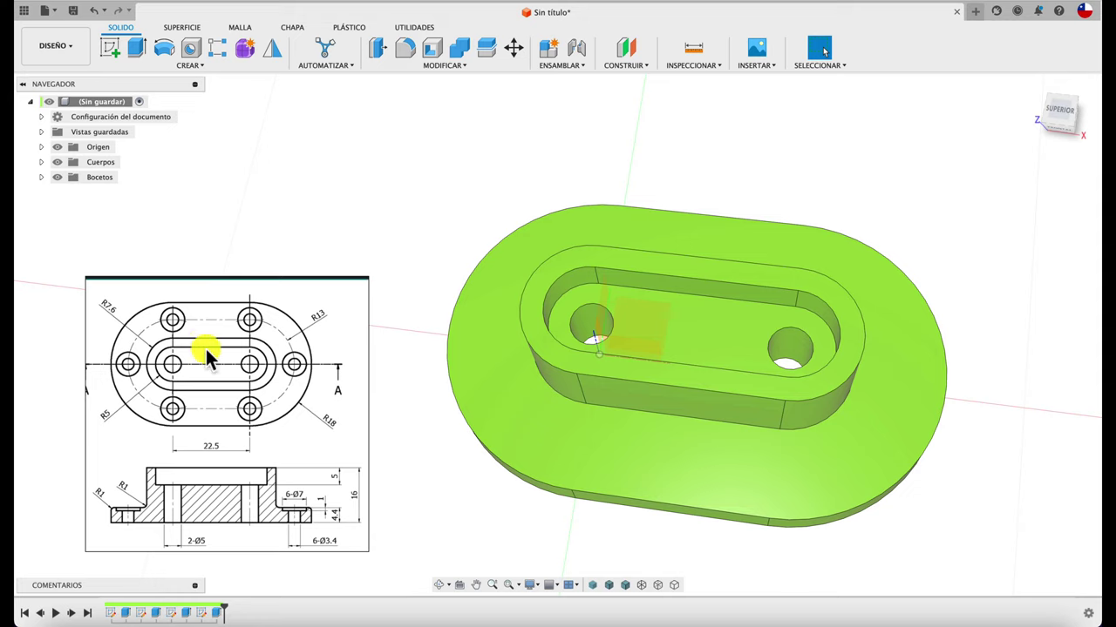
# - On the top face, sketch a vertical construction line rising from the left hole centre
pyautogui.click(109, 47)
pyautogui.click(653, 232)
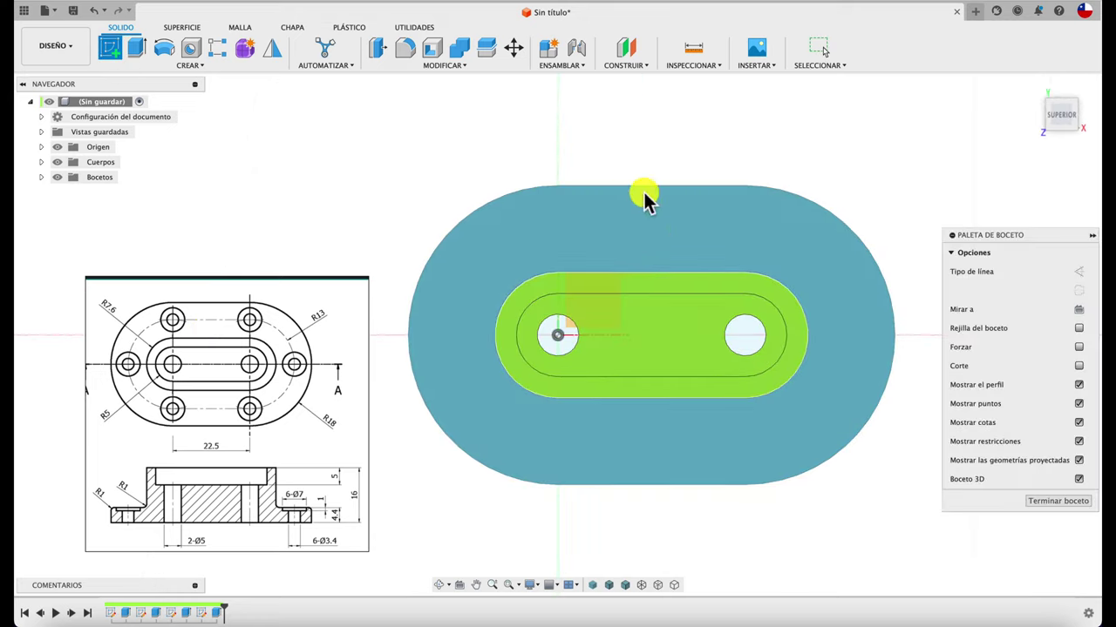
pyautogui.scroll(2, 593, 166)
pyautogui.scroll(2, 593, 164)
pyautogui.scroll(1, 593, 162)
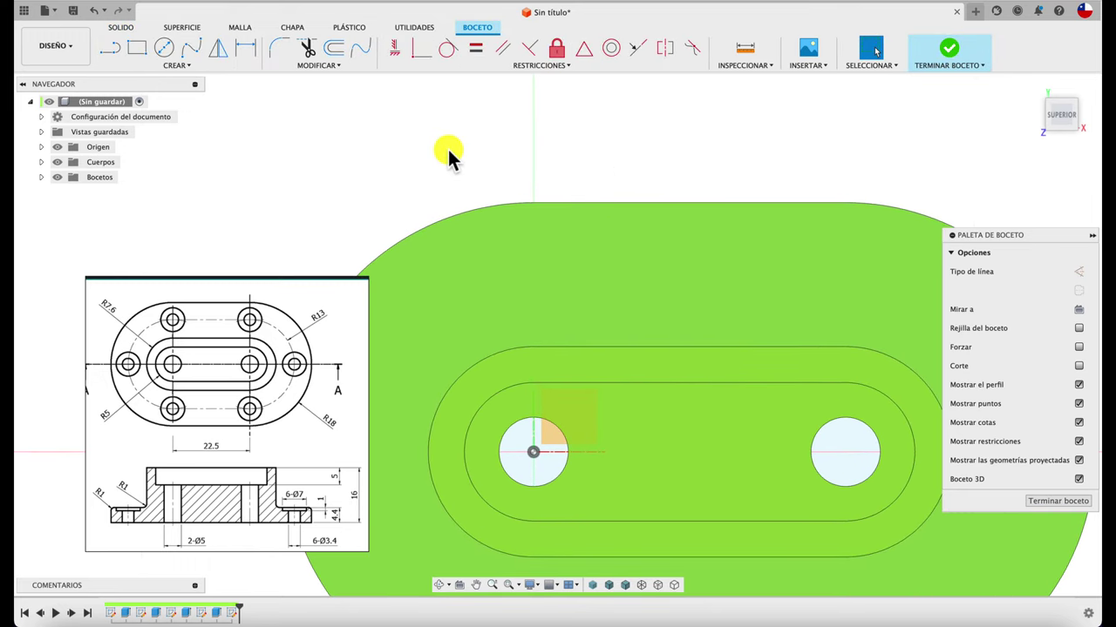
pyautogui.click(109, 47)
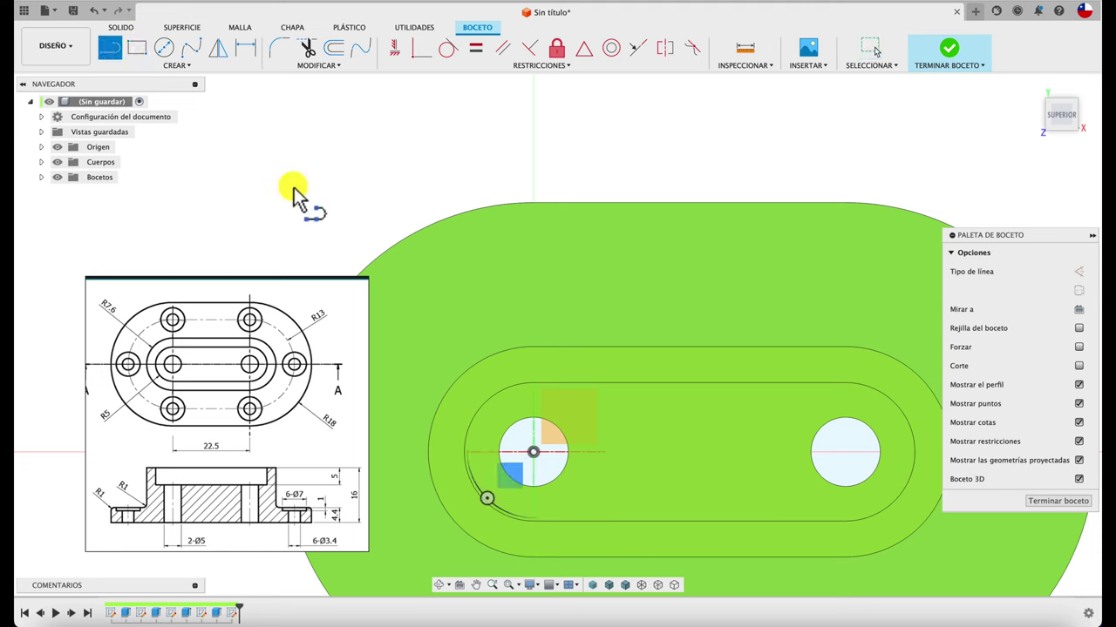
pyautogui.click(534, 451)
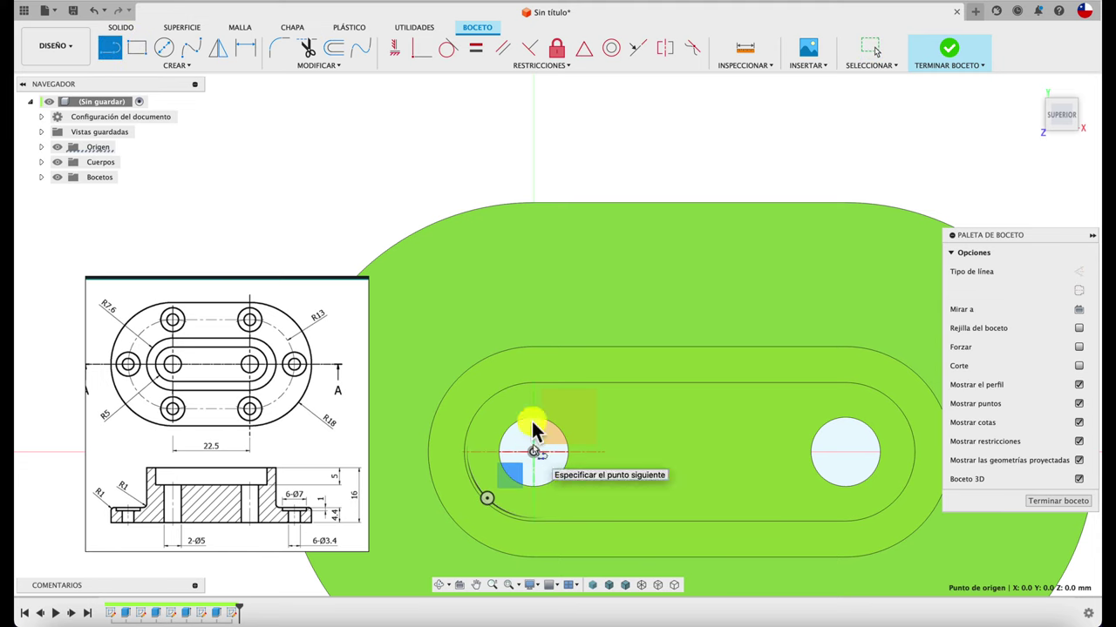
pyautogui.click(533, 153)
pyautogui.press('Escape')
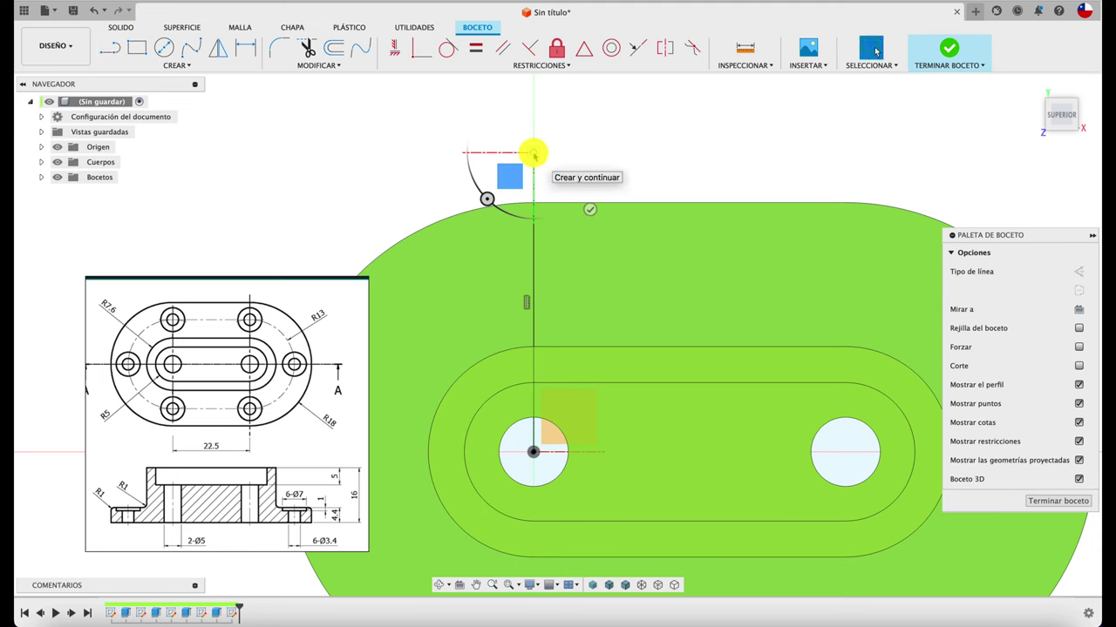
pyautogui.click(1077, 273)
pyautogui.click(697, 106)
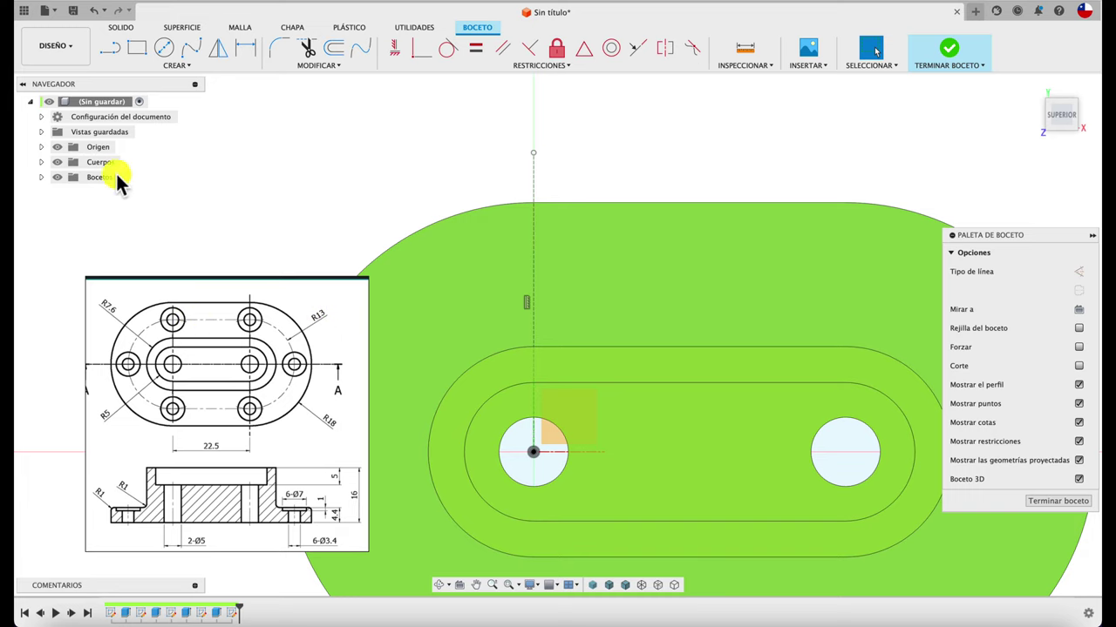
# - Draw a Ø26 construction circle centred on the left hole
pyautogui.click(163, 47)
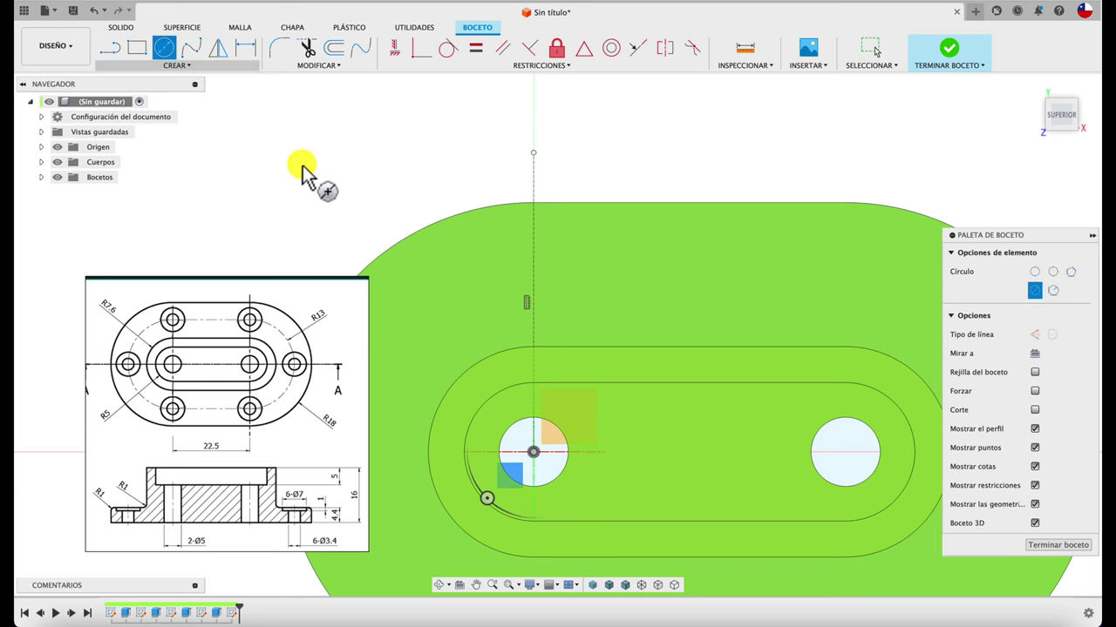
pyautogui.click(533, 451)
pyautogui.press('Escape')
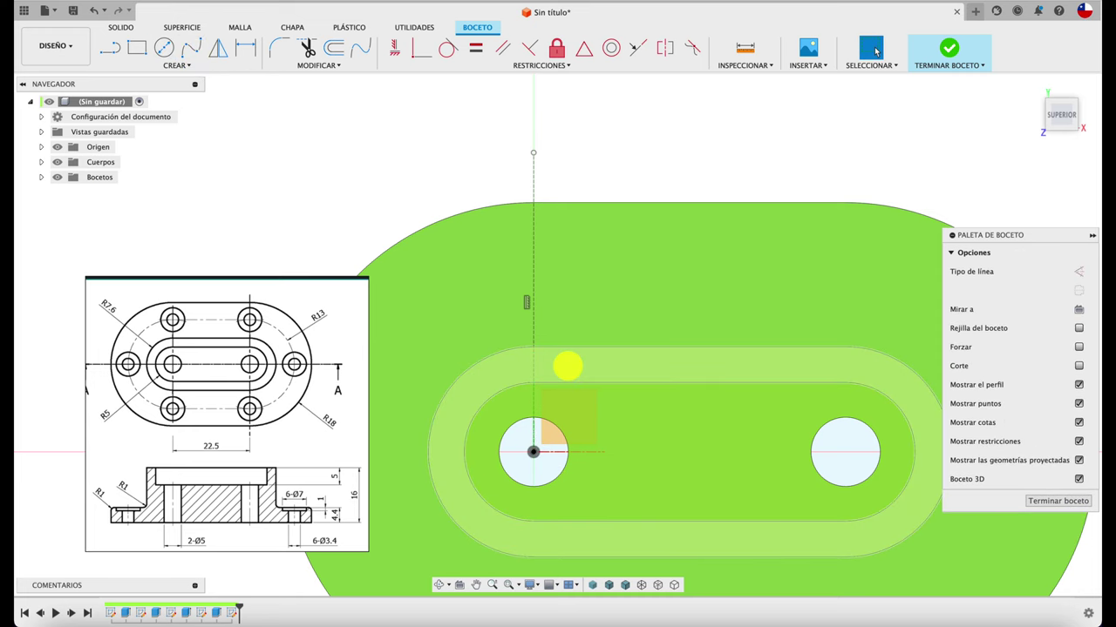
pyautogui.press('c')
pyautogui.click(533, 451)
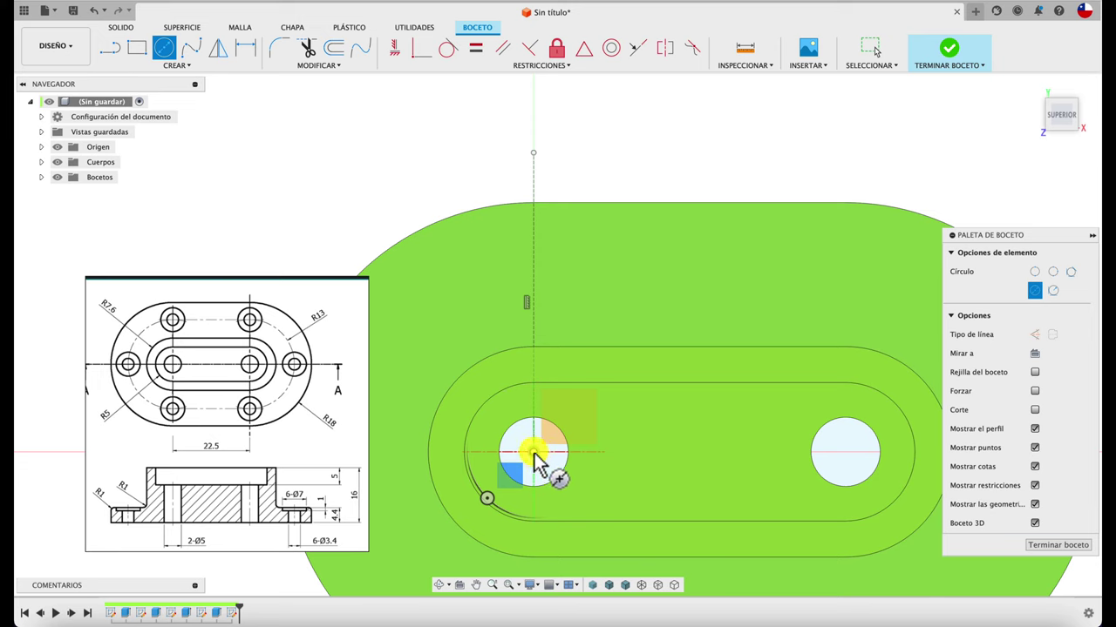
pyautogui.click(578, 272)
pyautogui.press('Escape')
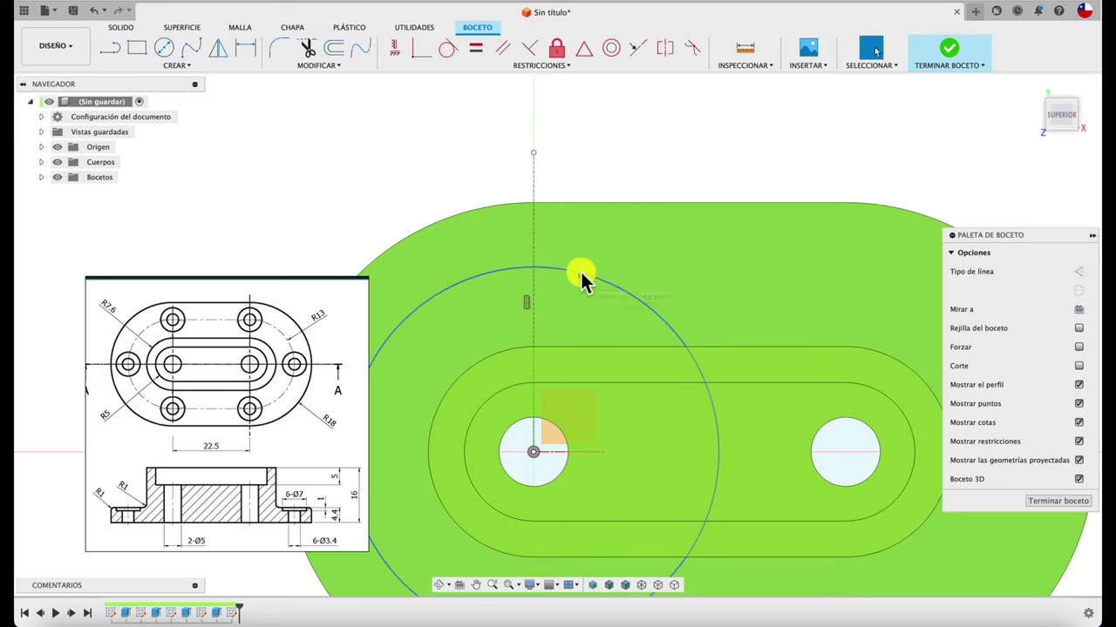
pyautogui.click(607, 288)
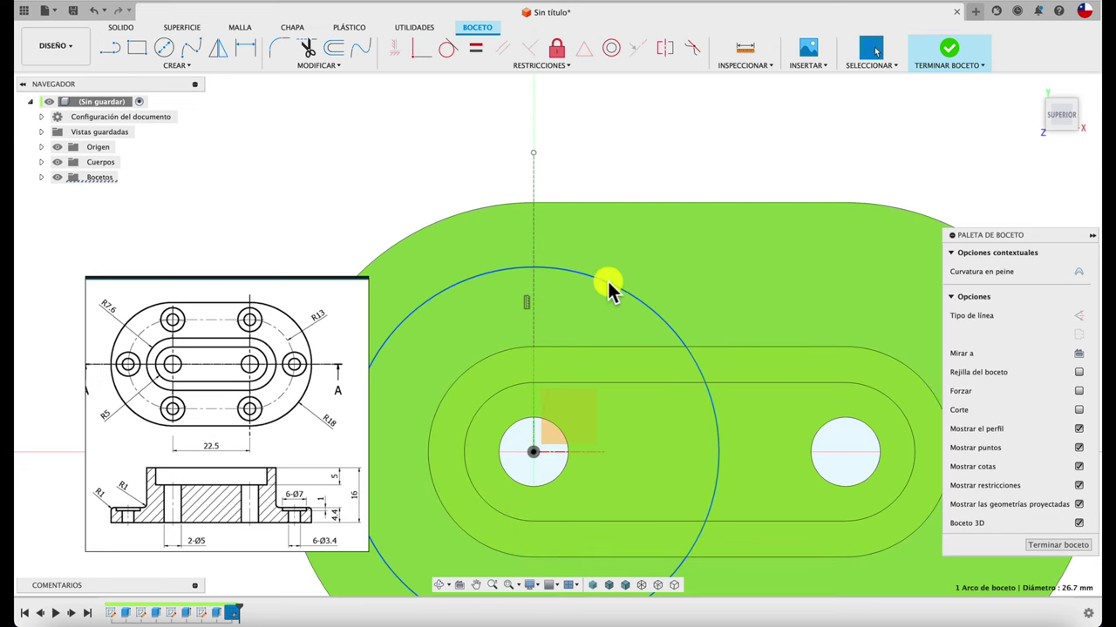
pyautogui.click(1078, 317)
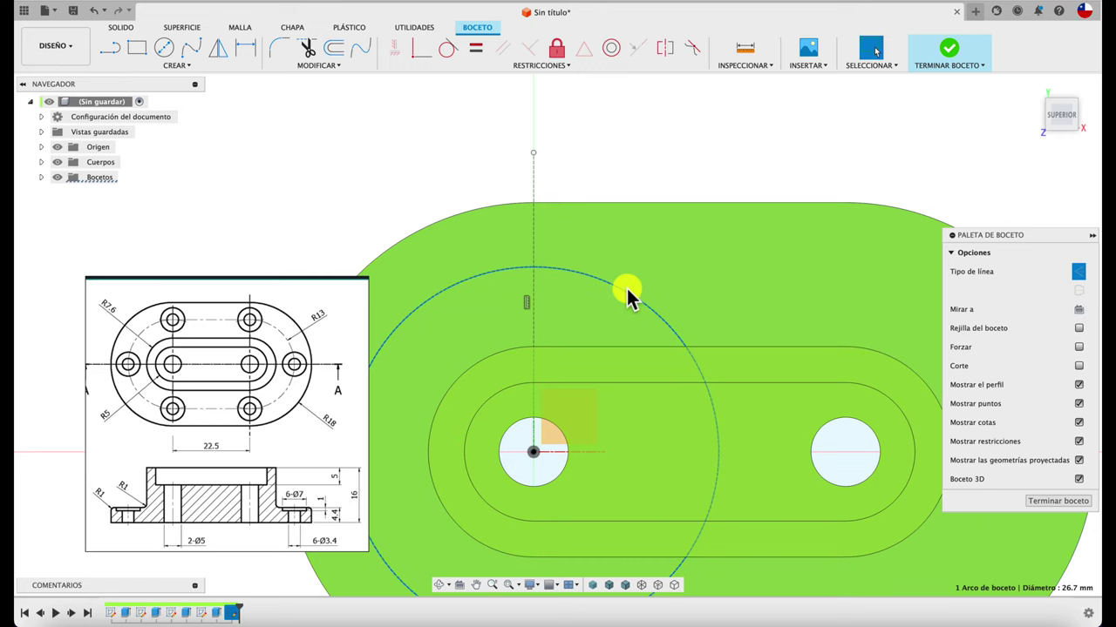
pyautogui.click(625, 286)
pyautogui.press('Escape')
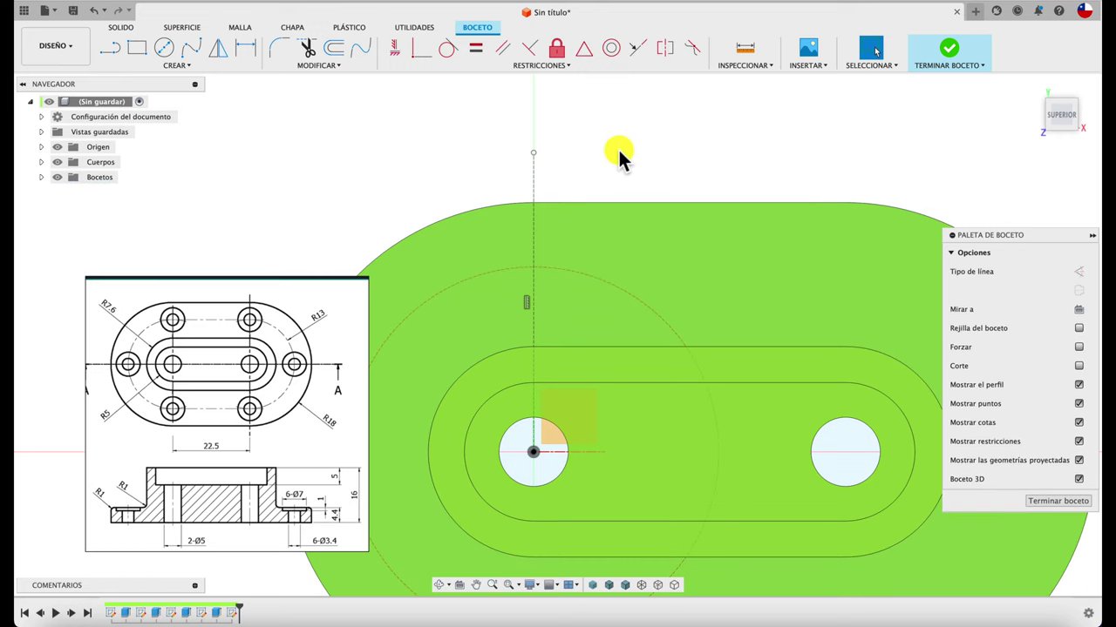
pyautogui.press('d')
pyautogui.click(581, 274)
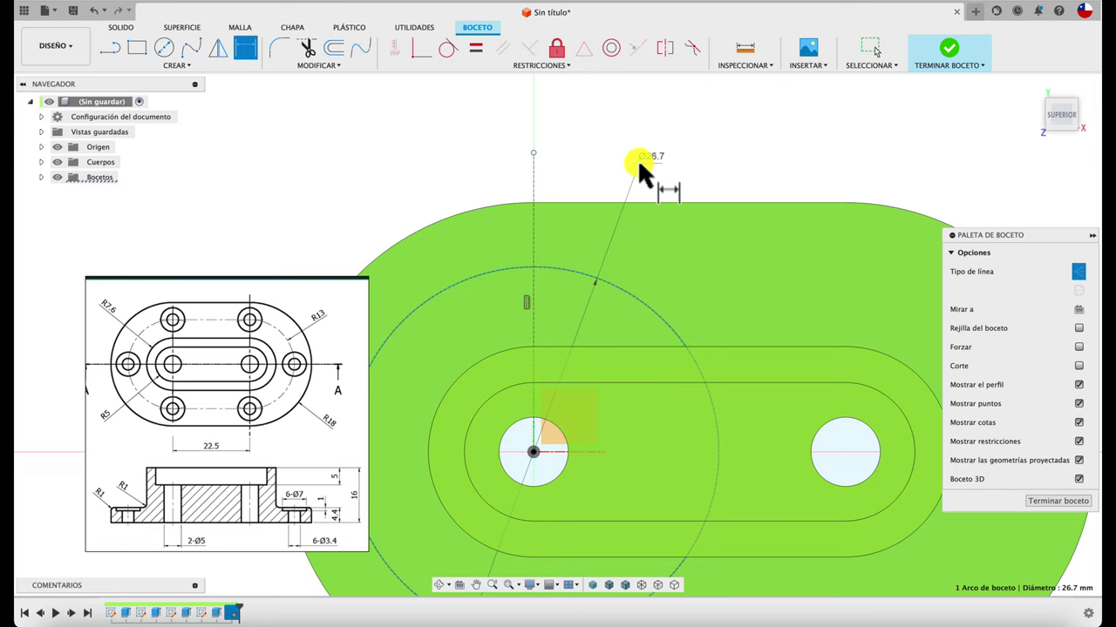
pyautogui.click(637, 161)
pyautogui.write('26')
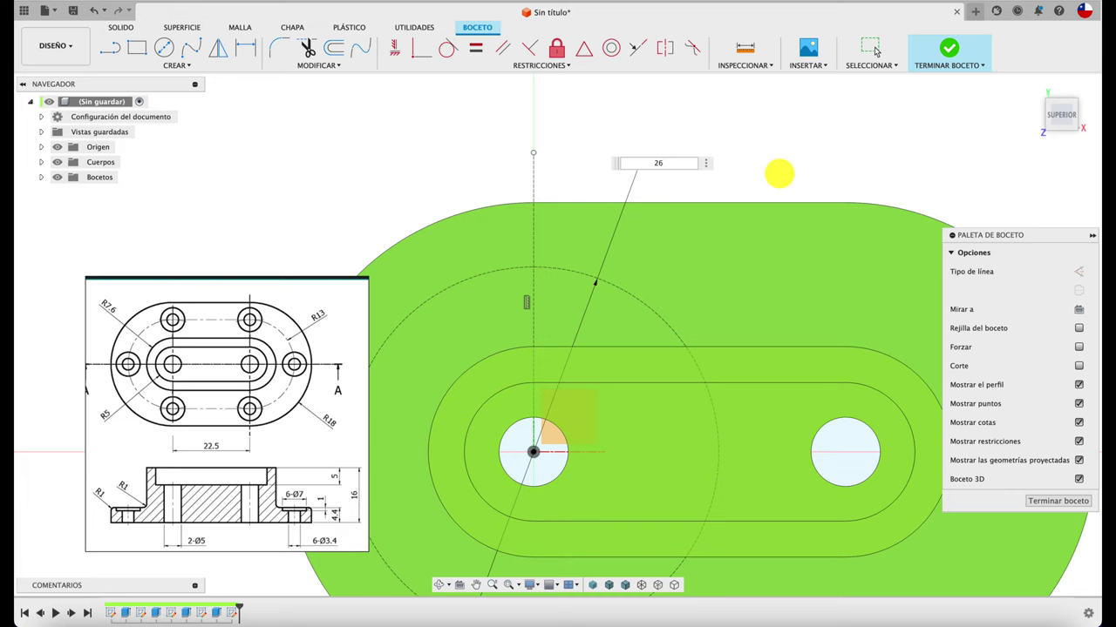
pyautogui.press('Return')
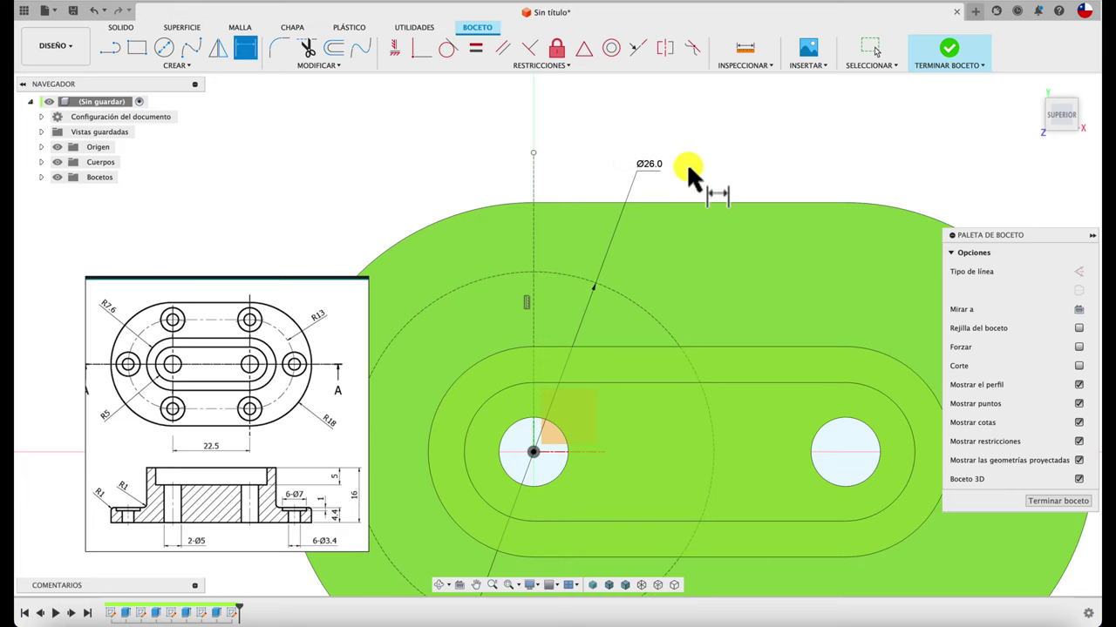
# - Add a matching Ø26 construction circle centred on the right hole
pyautogui.click(164, 49)
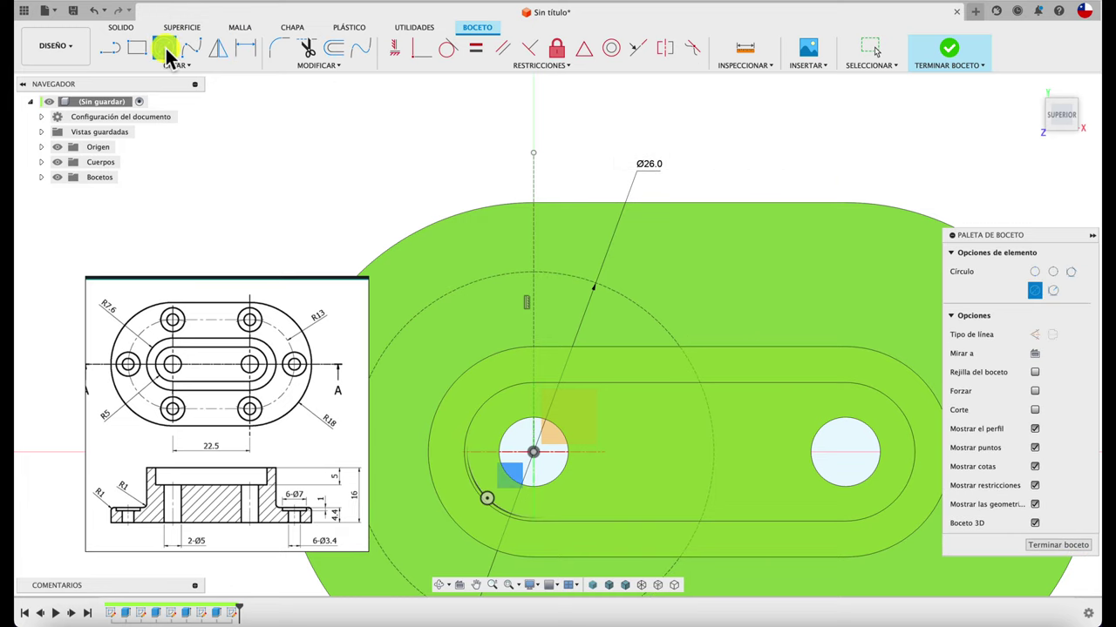
pyautogui.click(846, 454)
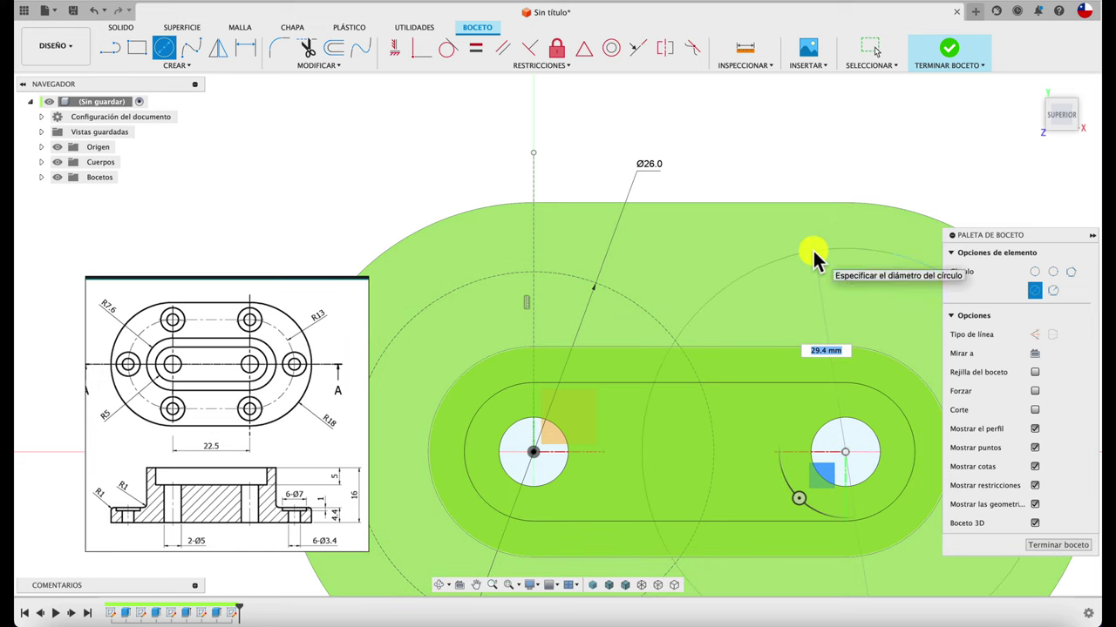
pyautogui.click(812, 248)
pyautogui.press('Escape')
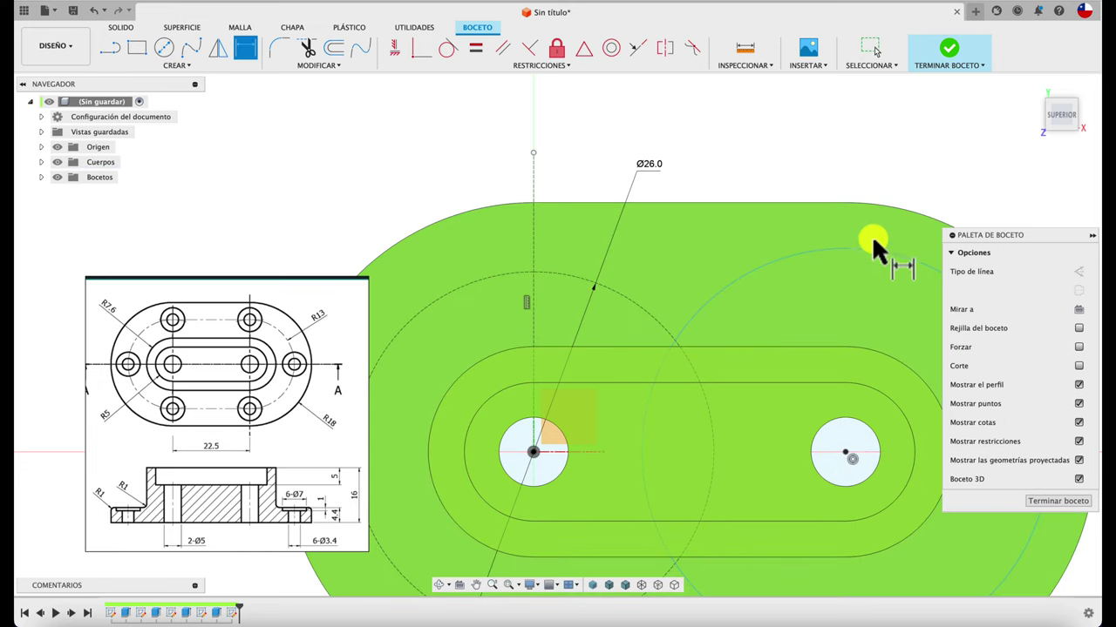
pyautogui.click(872, 247)
pyautogui.click(911, 166)
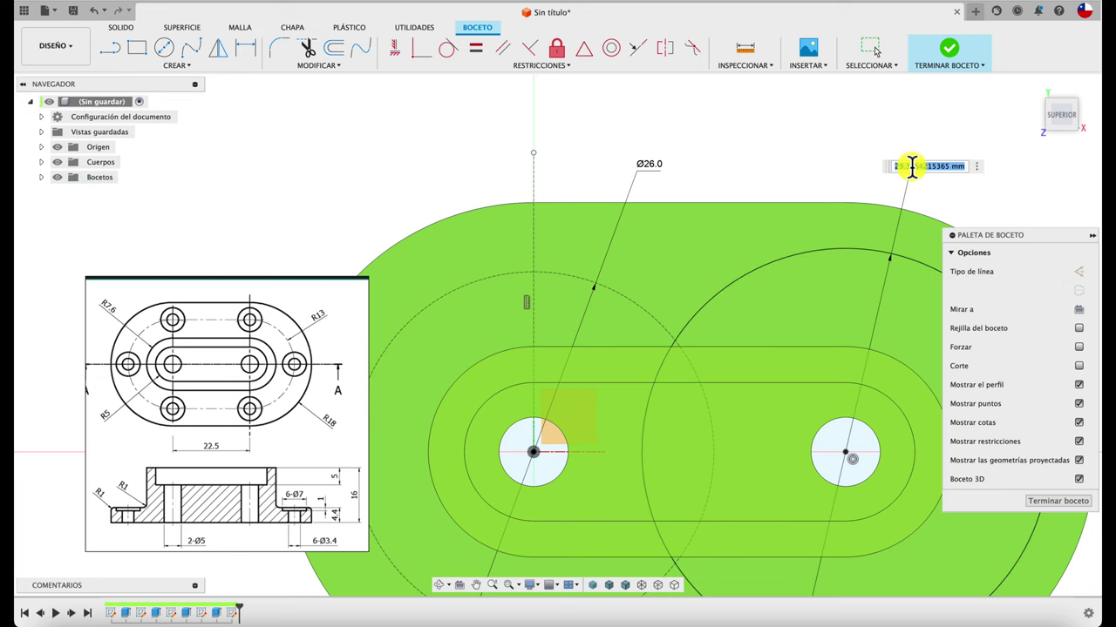
pyautogui.press('Return')
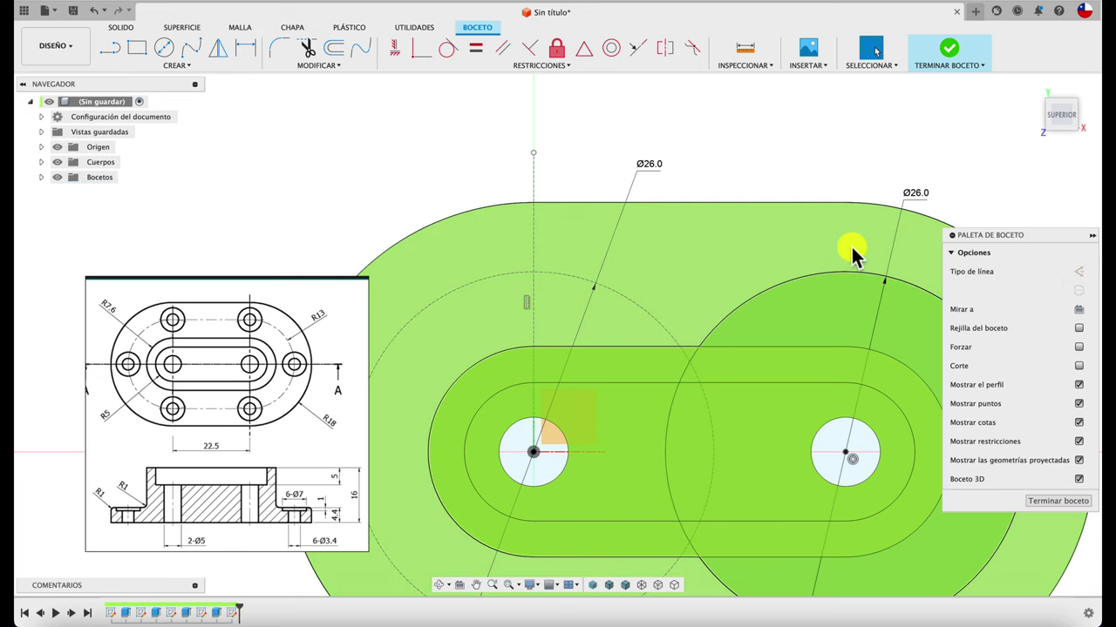
pyautogui.press('Escape')
pyautogui.click(862, 271)
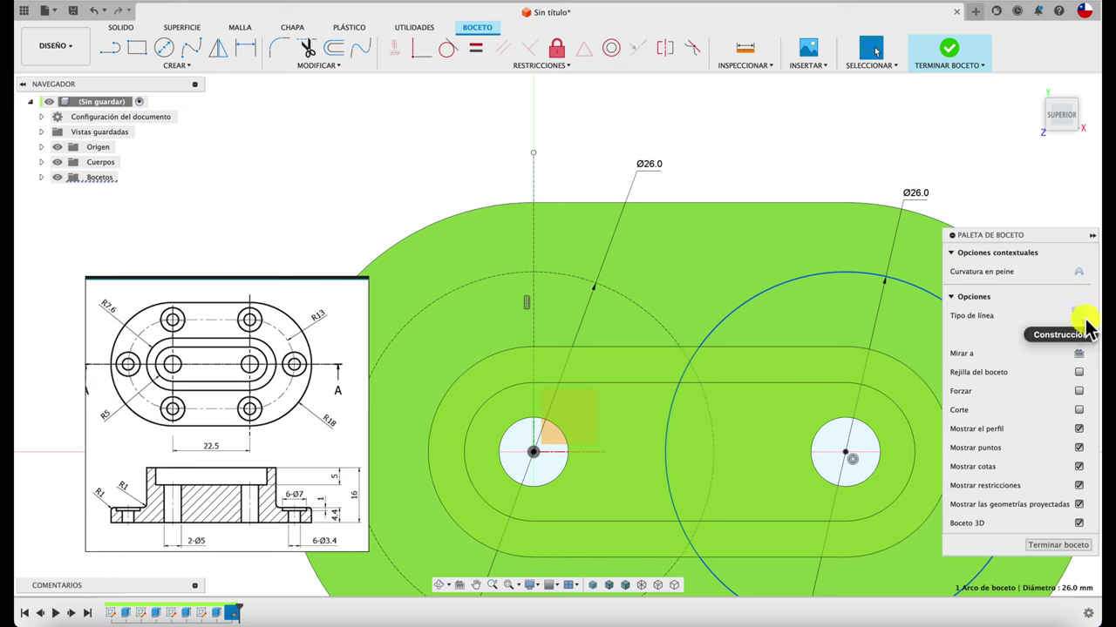
pyautogui.click(1082, 317)
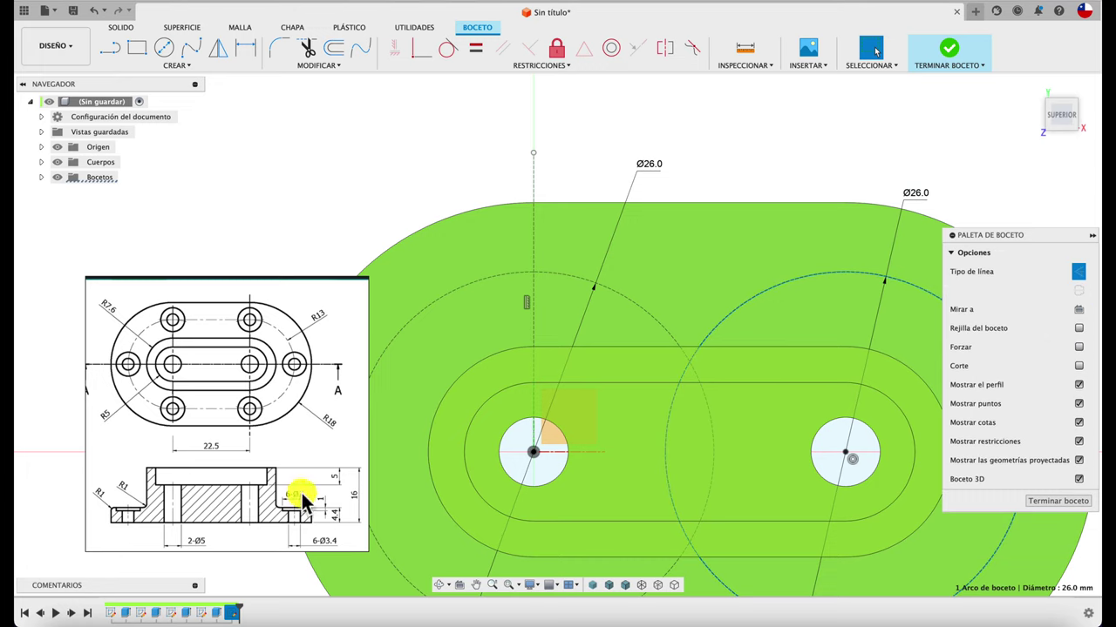
# - Sketch a Ø7 circle where the construction line meets the left Ø26 circle
pyautogui.moveTo(300, 499); pyautogui.dragTo(286, 471)
pyautogui.scroll(3, 280, 487)
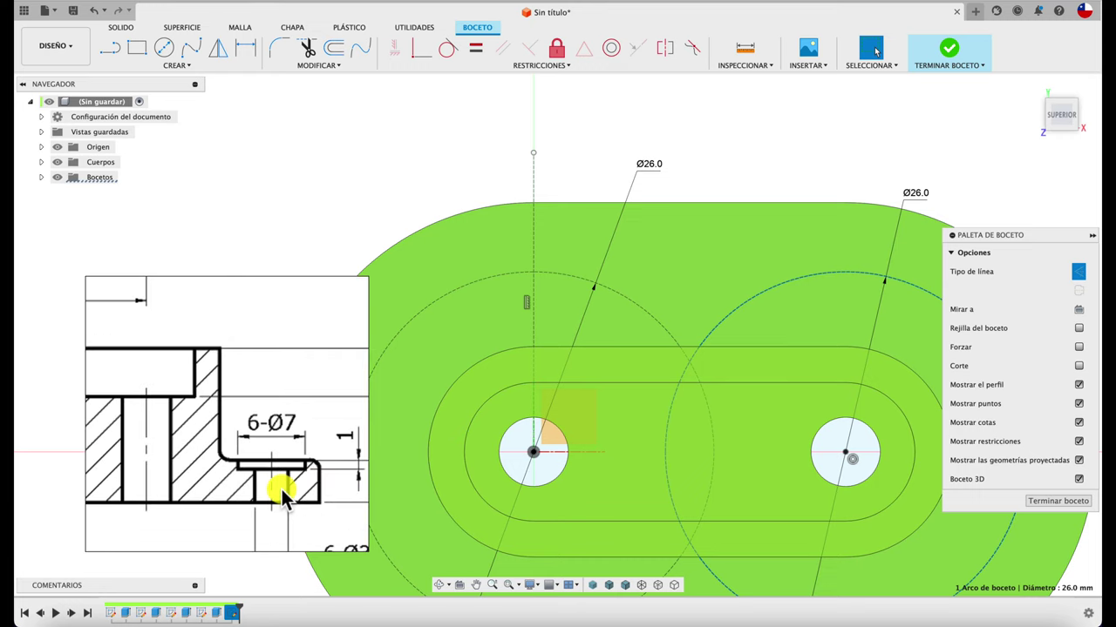
pyautogui.scroll(-1, 283, 492)
pyautogui.scroll(-2, 259, 442)
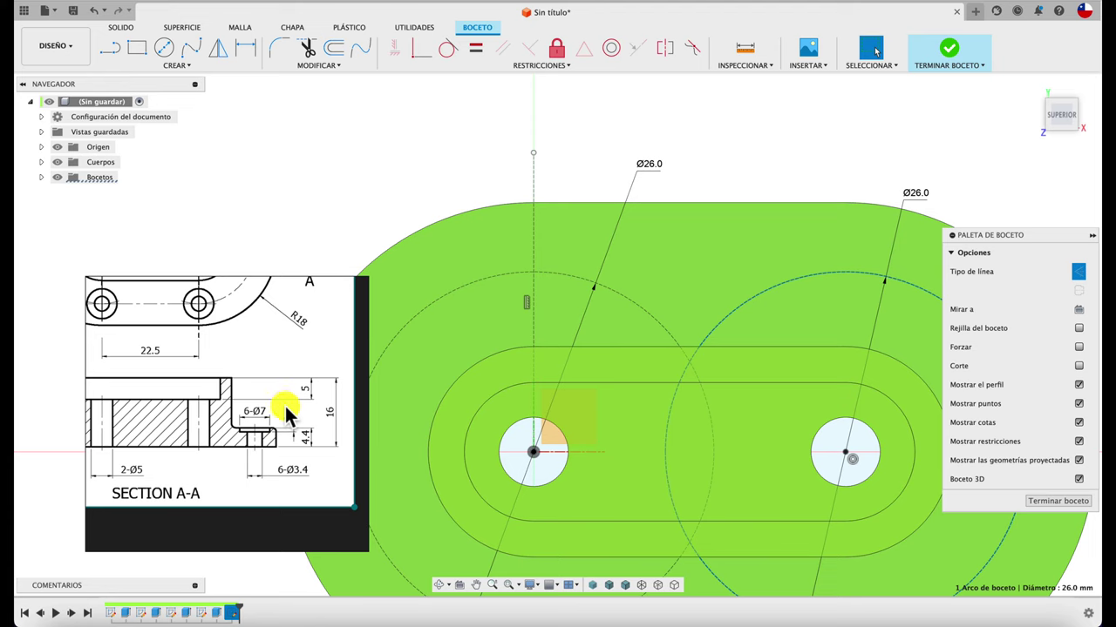
pyautogui.scroll(2, 275, 427)
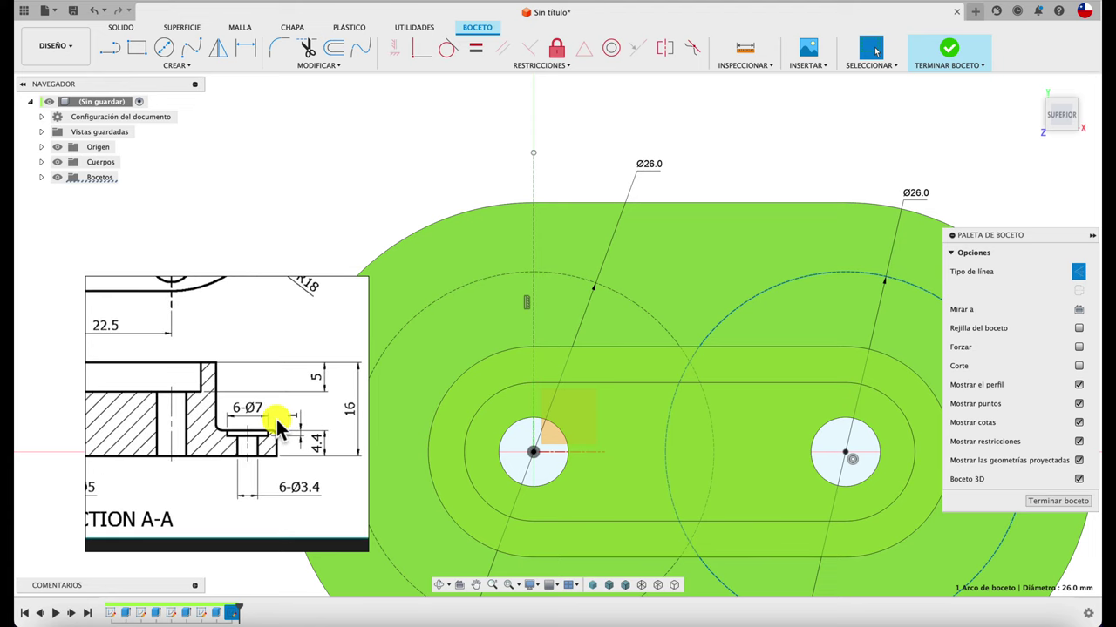
pyautogui.click(163, 49)
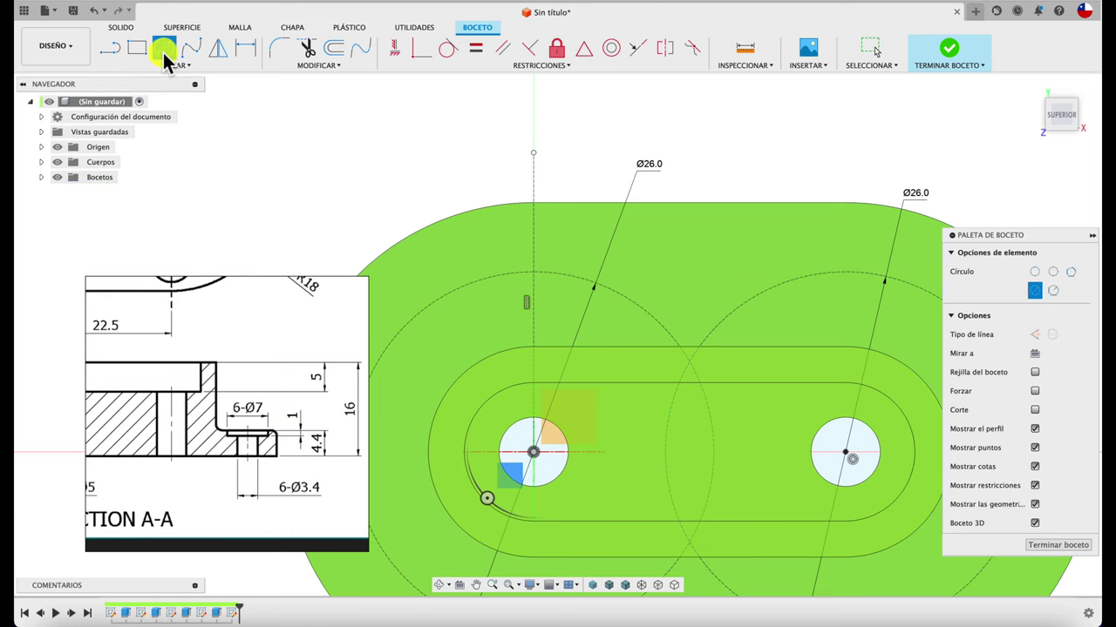
pyautogui.click(534, 272)
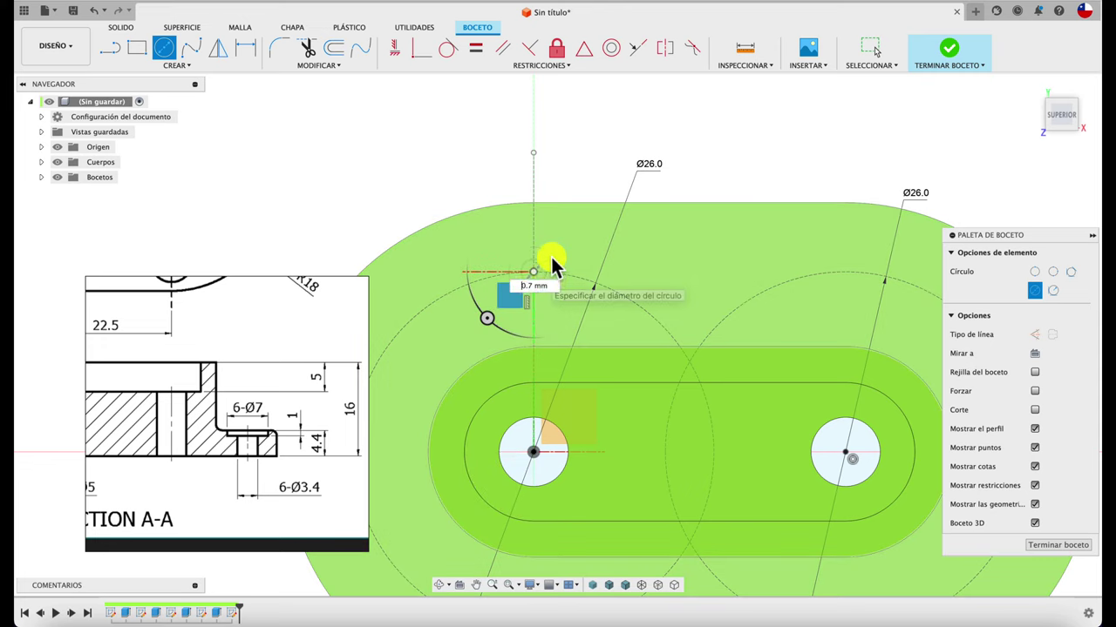
pyautogui.write('7')
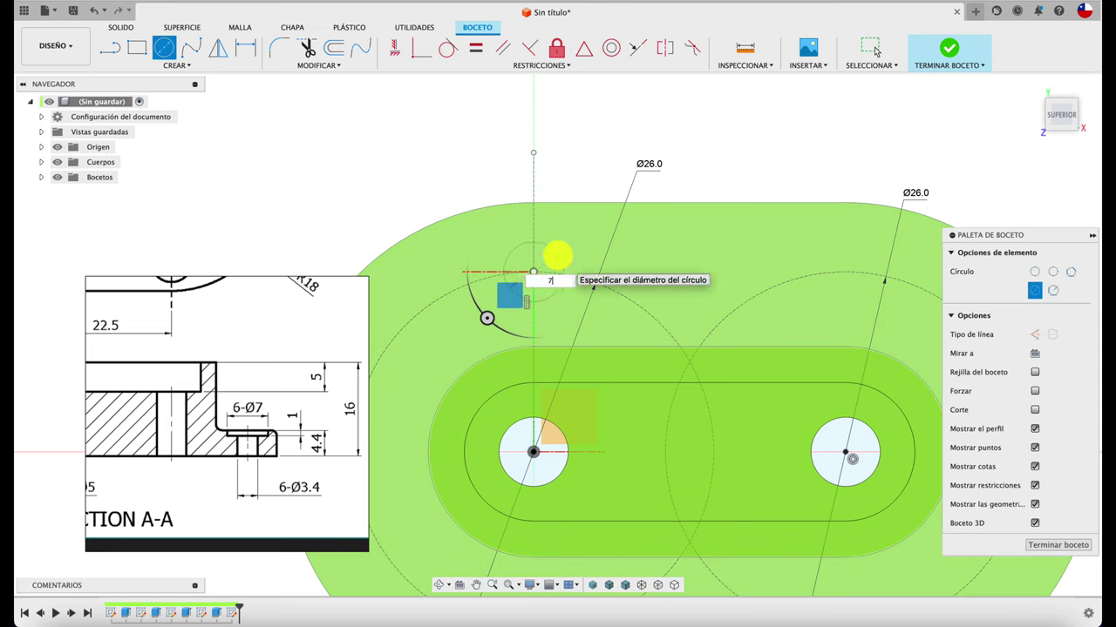
pyautogui.press('Return')
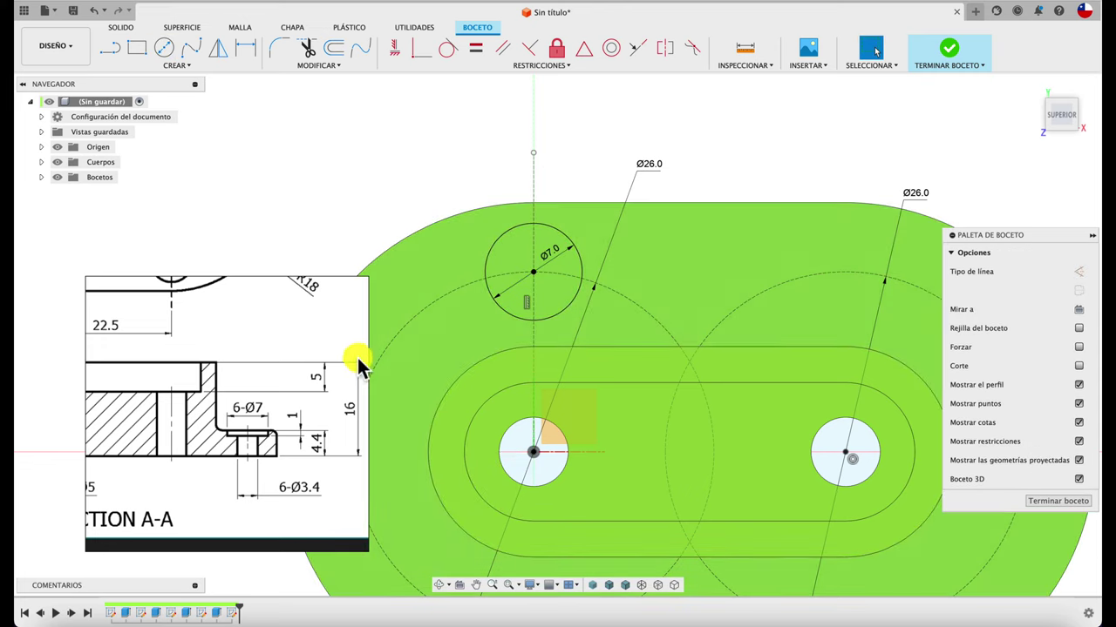
pyautogui.scroll(-2, 278, 362)
pyautogui.scroll(-2, 279, 362)
pyautogui.scroll(1, 279, 362)
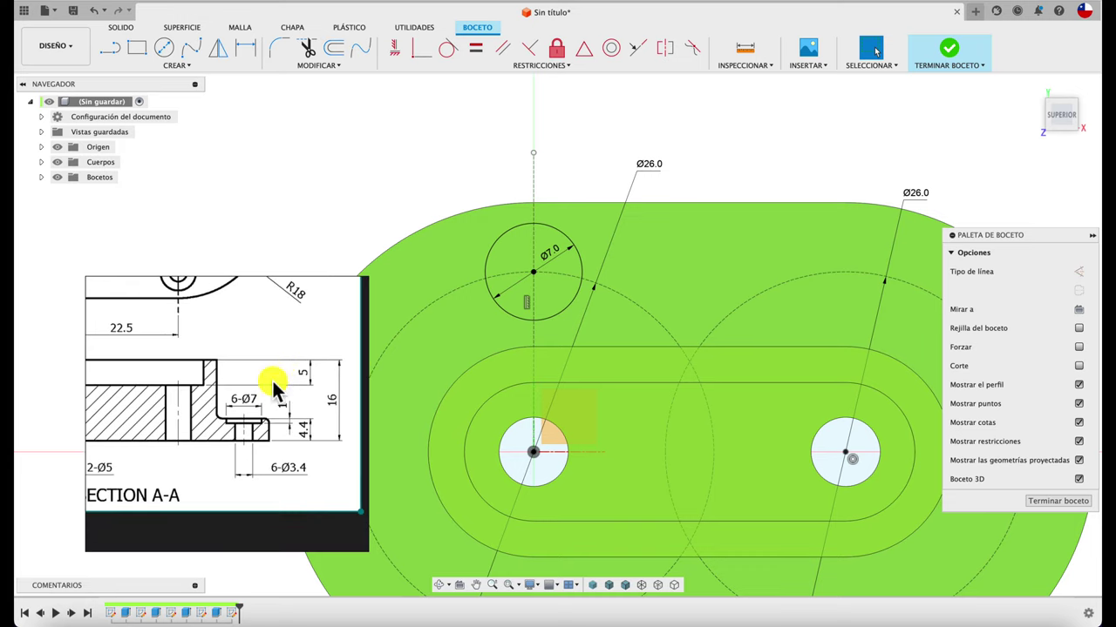
pyautogui.scroll(2, 266, 397)
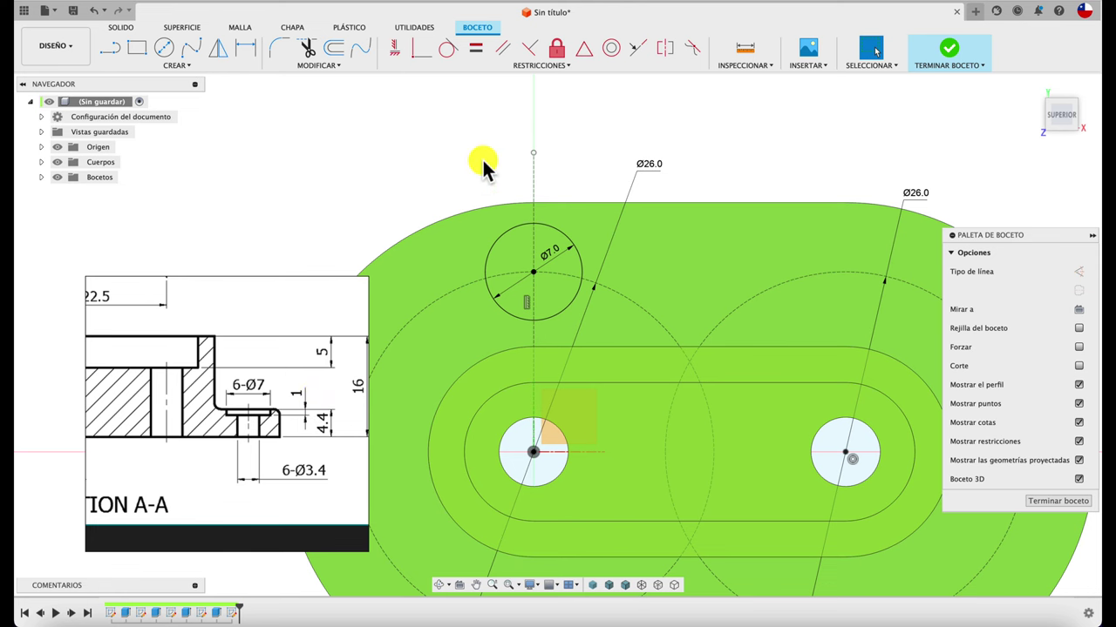
# - Cut the Ø7 circle 1 mm deep into the flange as a recess
pyautogui.press('e')
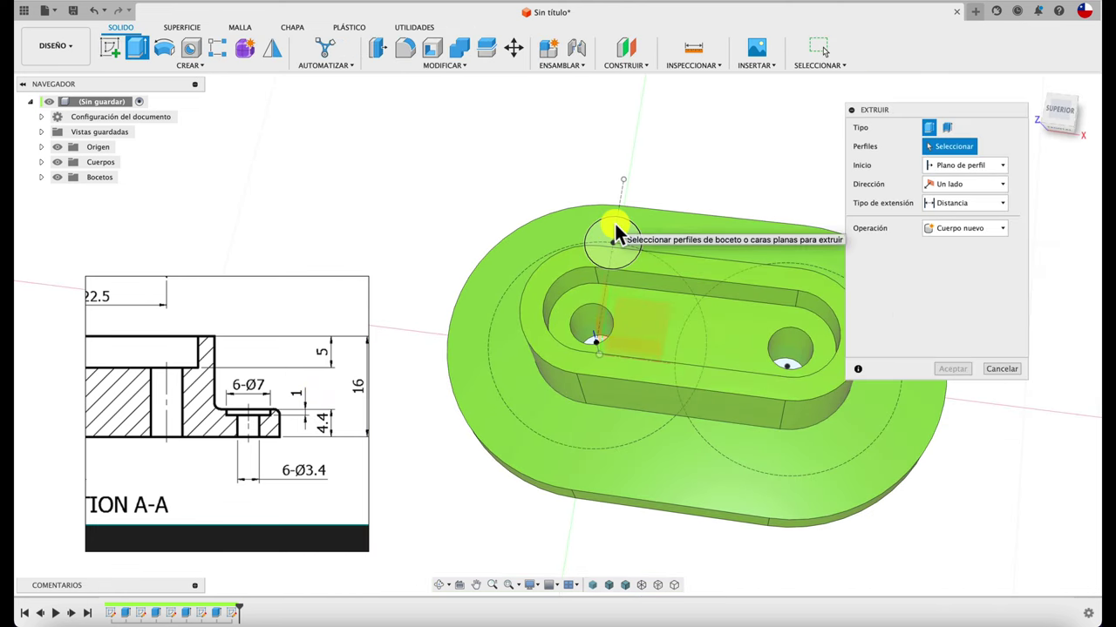
pyautogui.click(614, 236)
pyautogui.moveTo(615, 241); pyautogui.dragTo(617, 255)
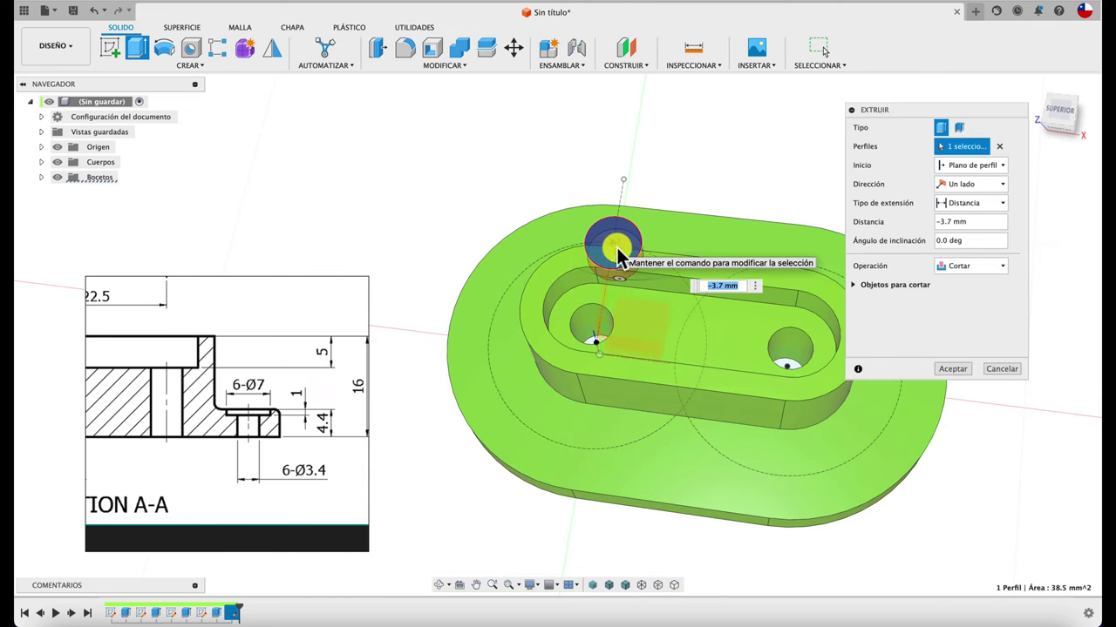
pyautogui.click(950, 370)
pyautogui.scroll(2, 703, 164)
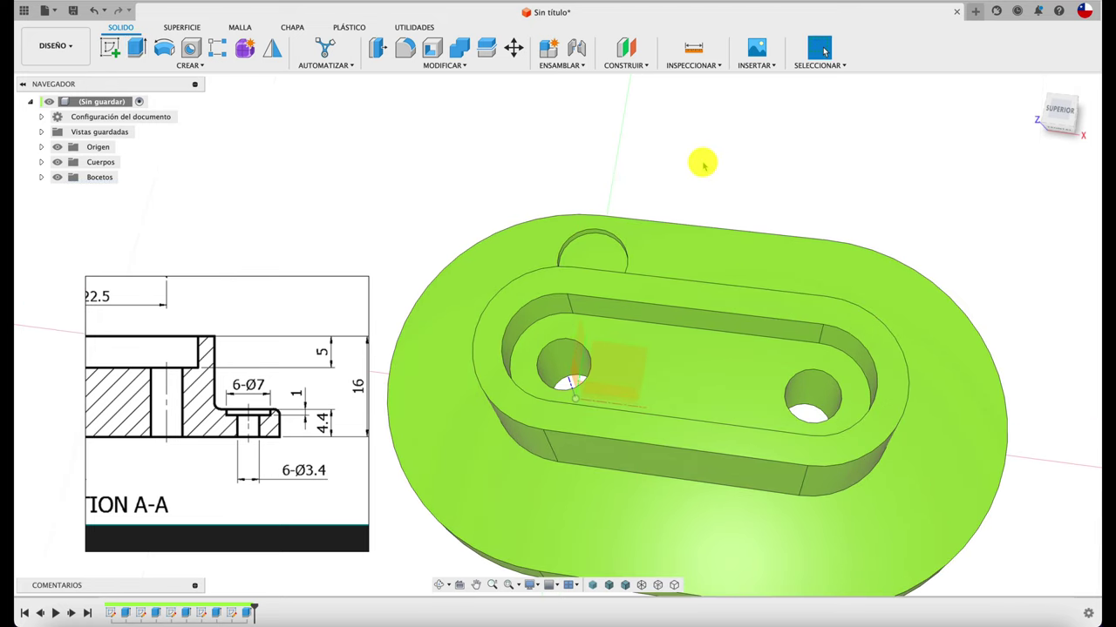
pyautogui.scroll(2, 702, 164)
# - Start a new sketch on the part's top face
pyautogui.scroll(-1, 702, 164)
pyautogui.scroll(-1, 703, 164)
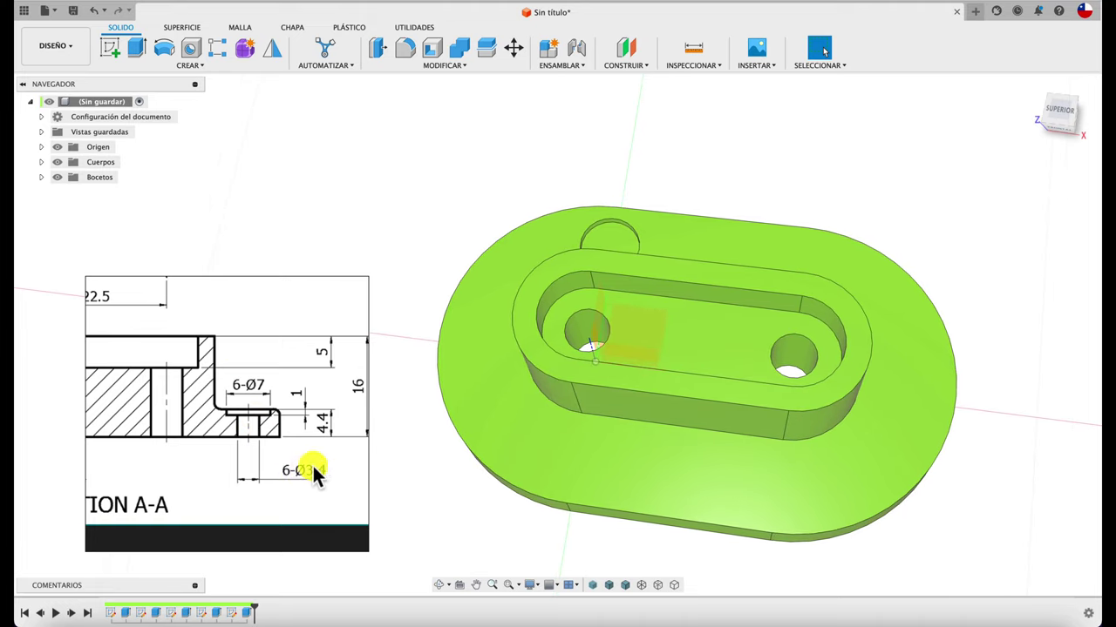
pyautogui.click(108, 46)
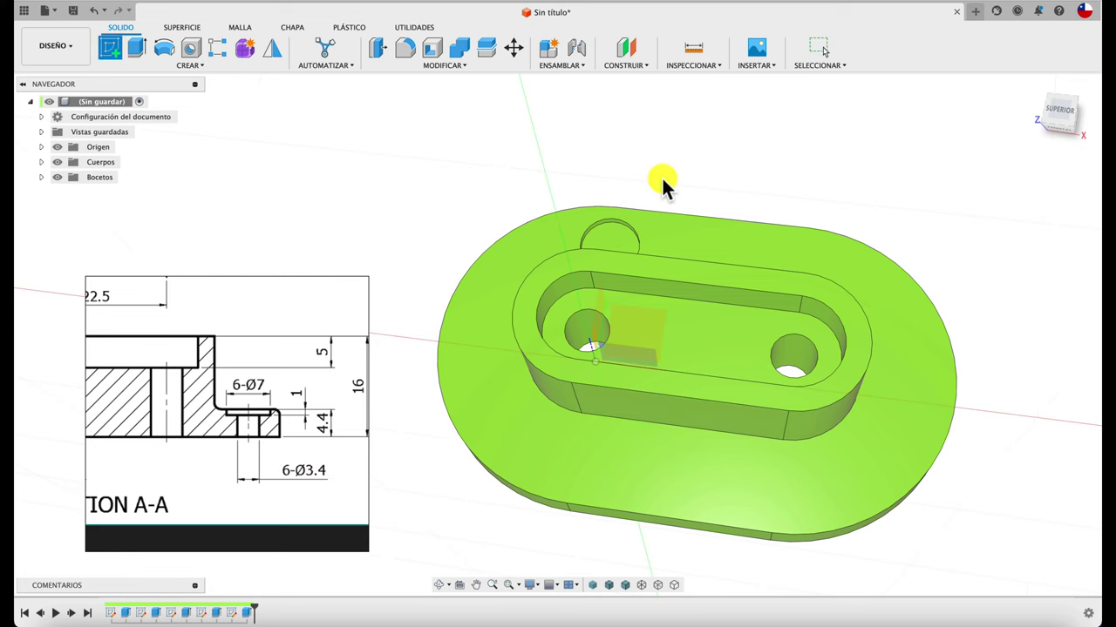
pyautogui.click(607, 240)
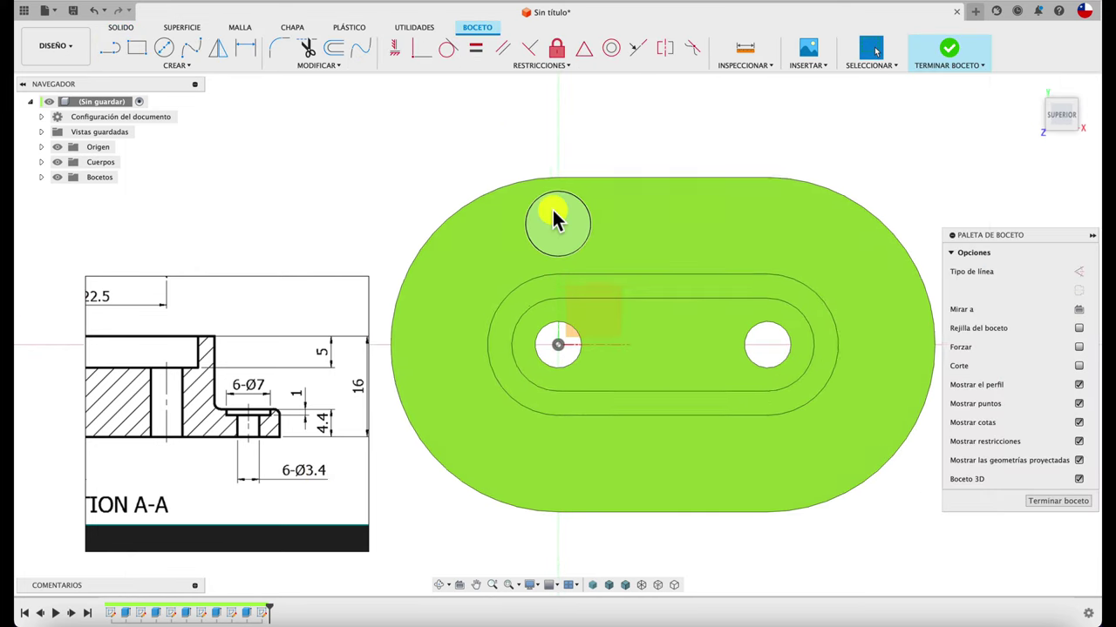
# - Sketch a Ø3.4 circle centred in the Ø7 recess and finish the sketch
pyautogui.scroll(3, 551, 211)
pyautogui.press('c')
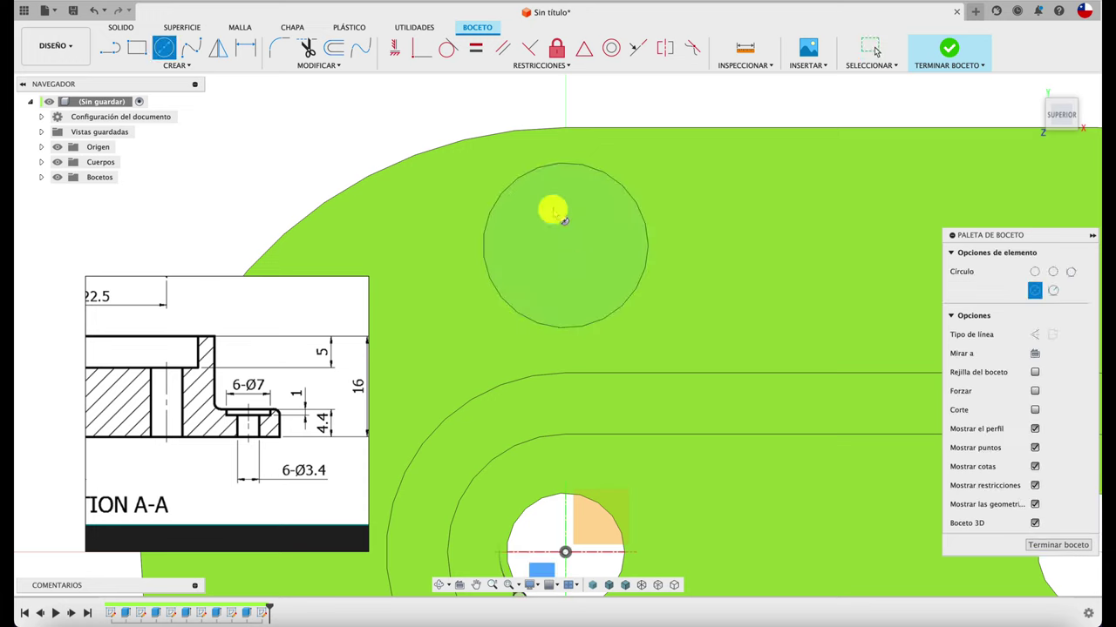
pyautogui.click(565, 246)
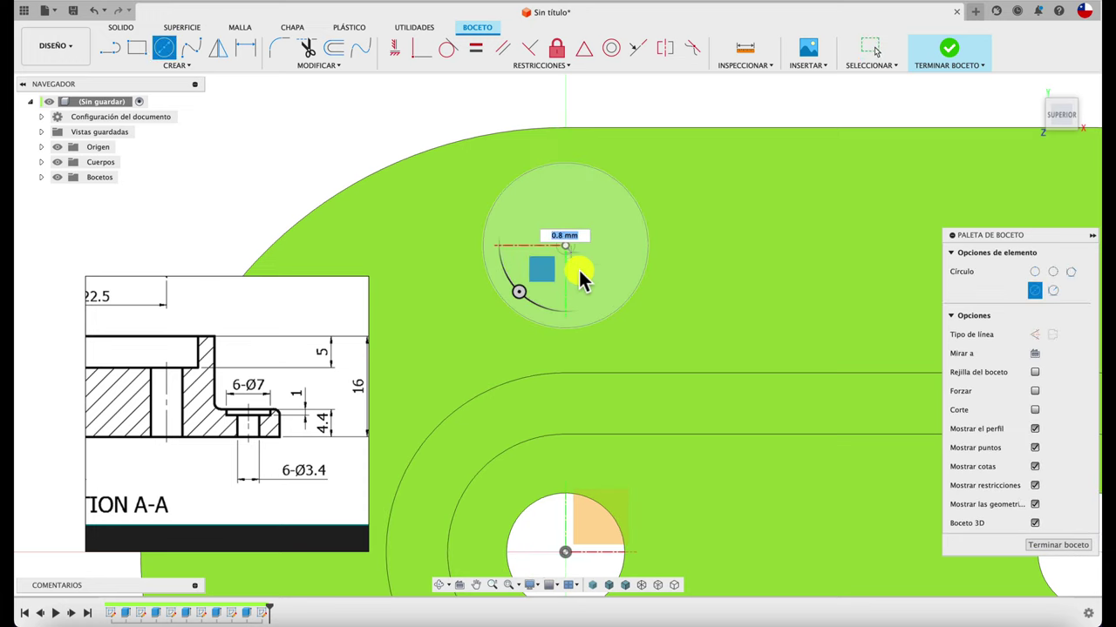
pyautogui.click(592, 283)
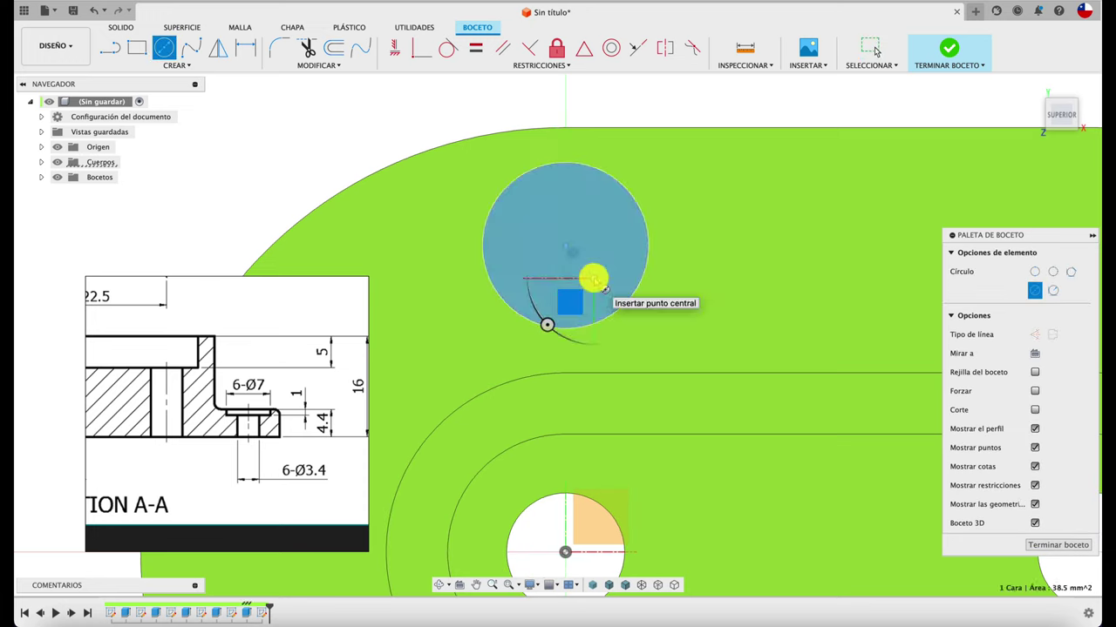
pyautogui.press('Escape')
pyautogui.click(594, 209)
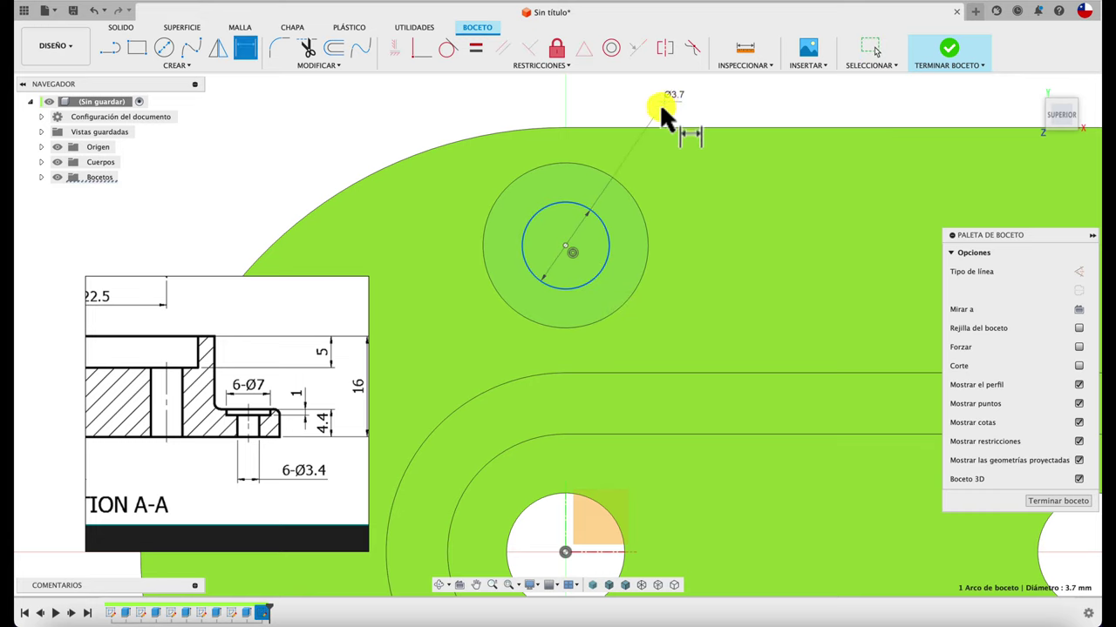
pyautogui.click(662, 104)
pyautogui.write('3.4')
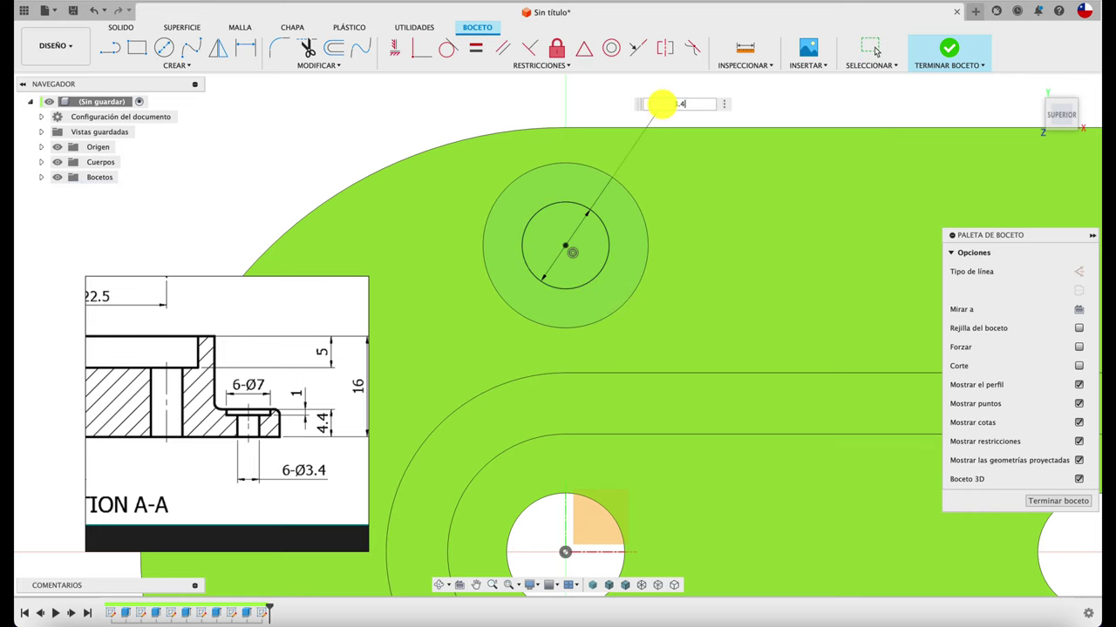
pyautogui.press('Return')
pyautogui.click(948, 51)
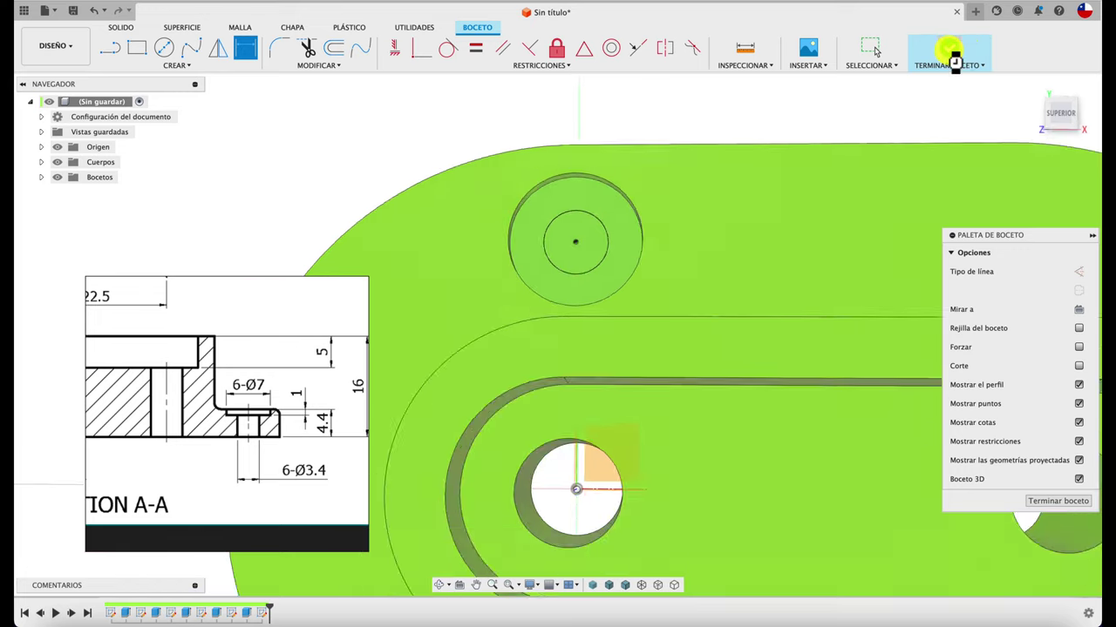
# - Extrude the Ø3.4 circle as a 14.2 mm cut through the flange
pyautogui.press('e')
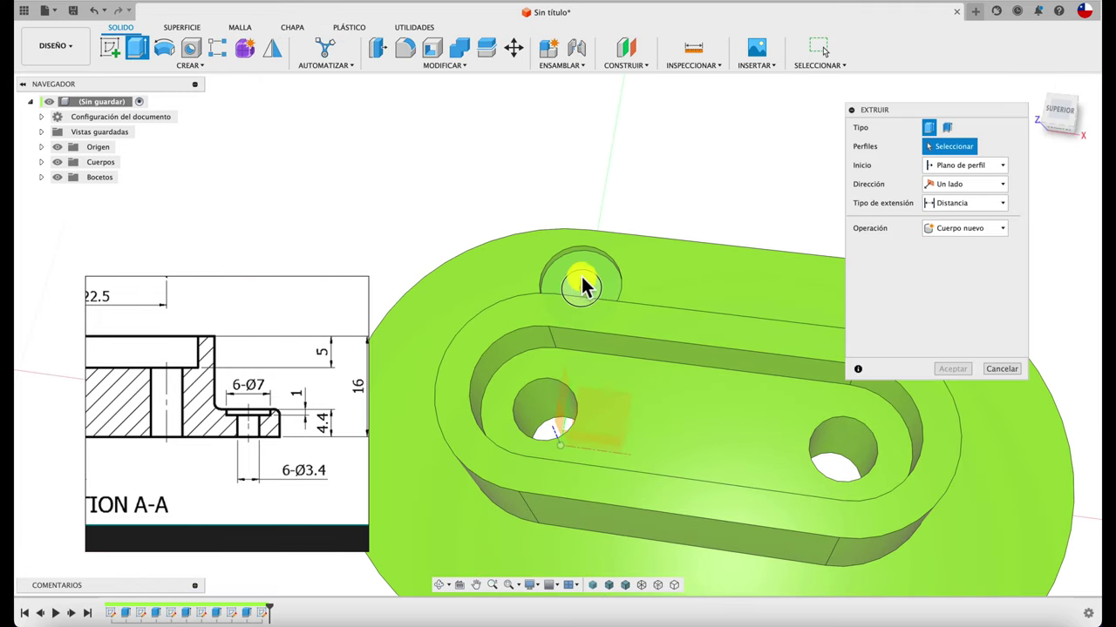
pyautogui.click(584, 288)
pyautogui.moveTo(586, 290)
pyautogui.keyDown('shift'); pyautogui.mouseDown(button='middle')
pyautogui.moveTo(580, 282)
pyautogui.moveTo(567, 319)
pyautogui.moveTo(564, 288)
pyautogui.mouseUp(button='middle'); pyautogui.keyUp('shift')
pyautogui.moveTo(564, 287); pyautogui.dragTo(568, 412)
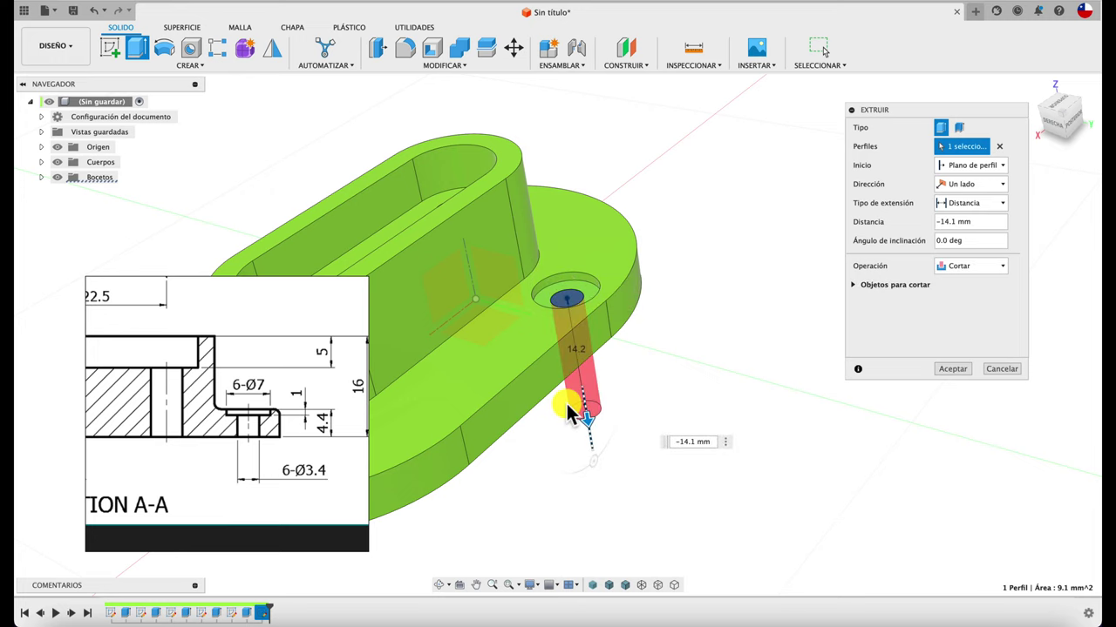
pyautogui.click(950, 371)
pyautogui.moveTo(707, 336)
pyautogui.keyDown('shift'); pyautogui.mouseDown(button='middle')
pyautogui.moveTo(702, 221)
pyautogui.moveTo(644, 142)
pyautogui.moveTo(647, 153)
pyautogui.moveTo(542, 282)
pyautogui.moveTo(674, 465)
pyautogui.mouseUp(button='middle'); pyautogui.keyUp('shift')
# - Start a Faces-type mirror and select the counterbore ring, counterbore and hole-wall faces
pyautogui.keyDown('shift'); pyautogui.moveTo(500, 230); pyautogui.dragTo(506, 253, button='middle'); pyautogui.keyUp('shift')
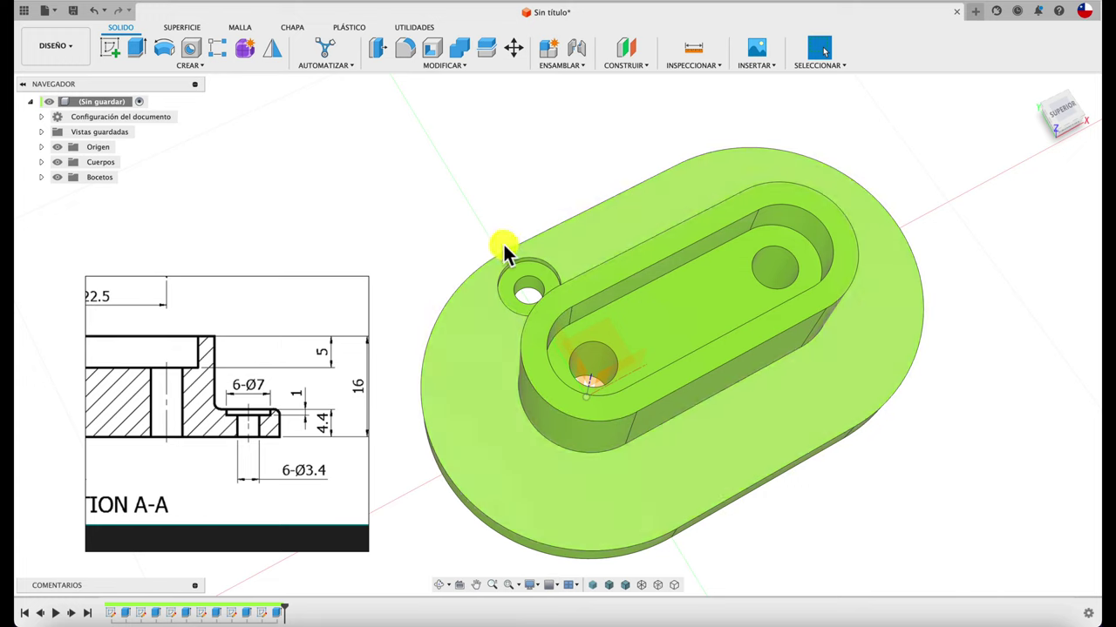
pyautogui.moveTo(530, 294)
pyautogui.keyDown('shift'); pyautogui.mouseDown(button='middle')
pyautogui.moveTo(672, 473)
pyautogui.moveTo(630, 431)
pyautogui.moveTo(540, 182)
pyautogui.moveTo(287, 49)
pyautogui.mouseUp(button='middle'); pyautogui.keyUp('shift')
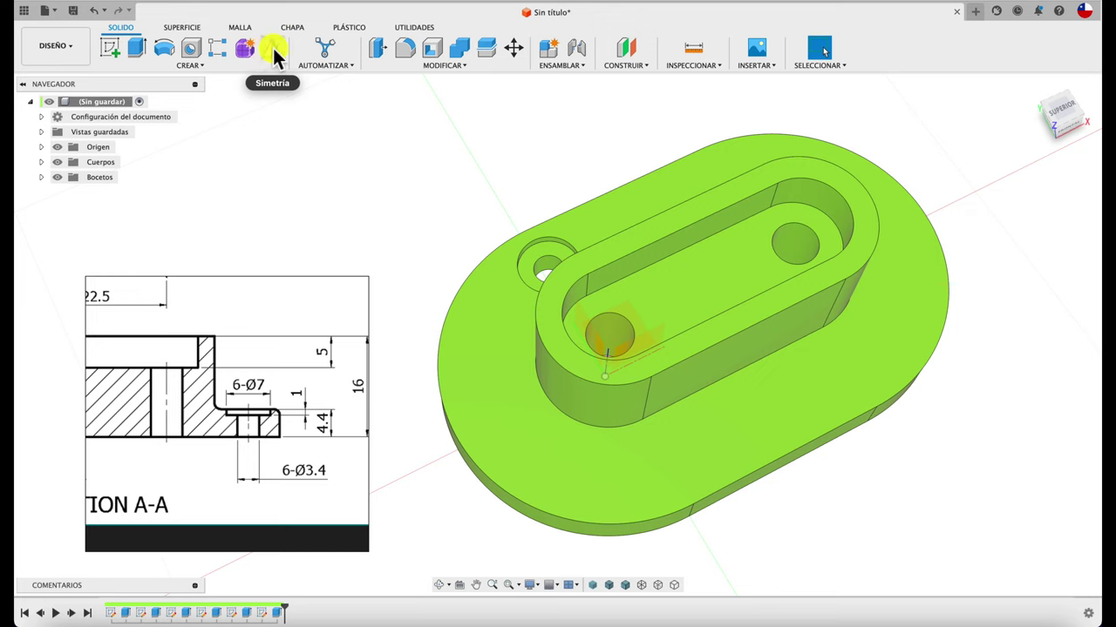
pyautogui.click(273, 49)
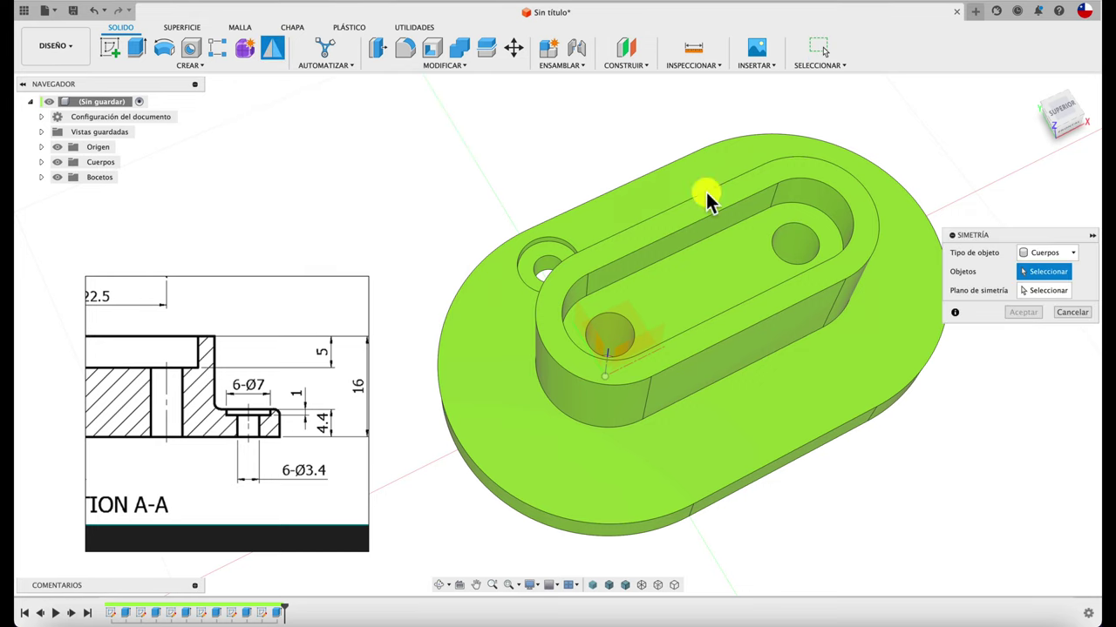
pyautogui.click(1055, 257)
pyautogui.click(1042, 269)
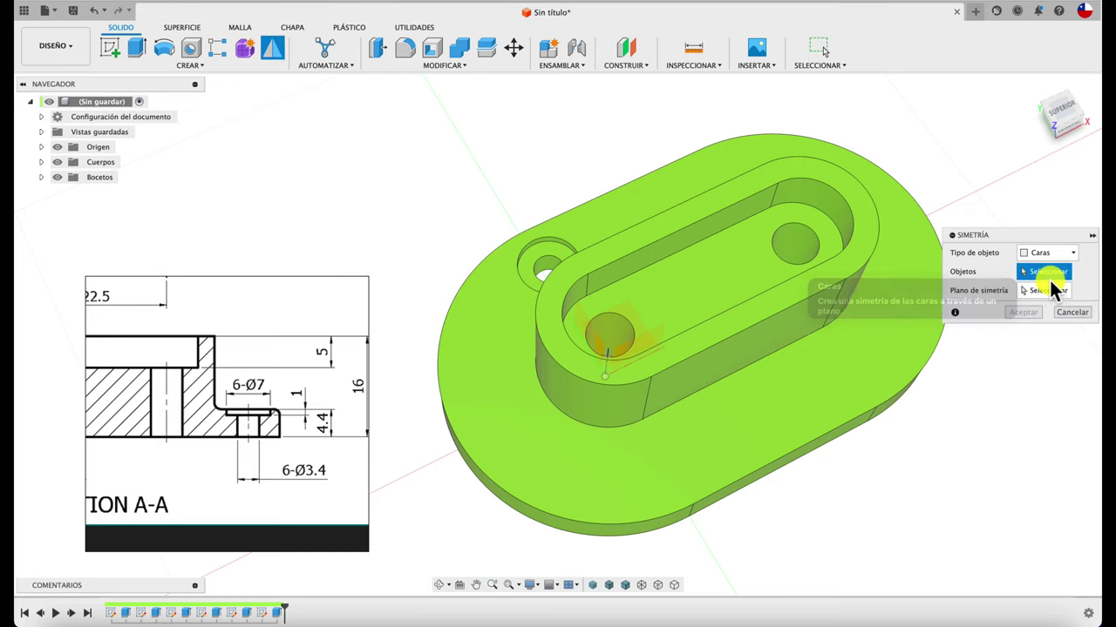
pyautogui.scroll(2, 568, 215)
pyautogui.scroll(3, 567, 208)
pyautogui.click(591, 172)
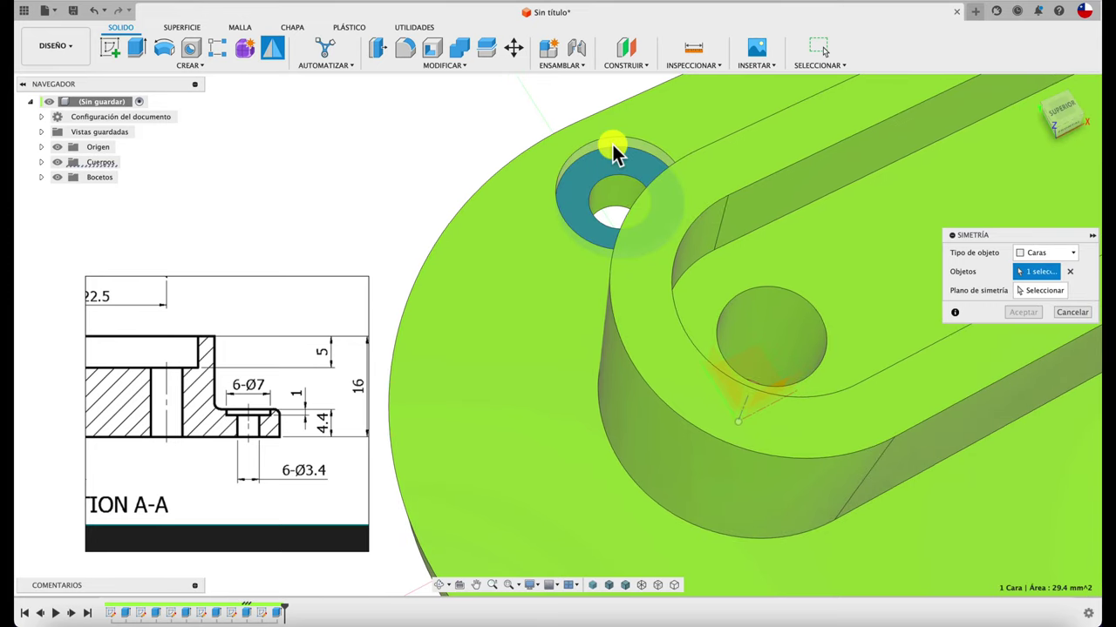
pyautogui.click(612, 142)
pyautogui.click(612, 194)
pyautogui.scroll(-5, 612, 193)
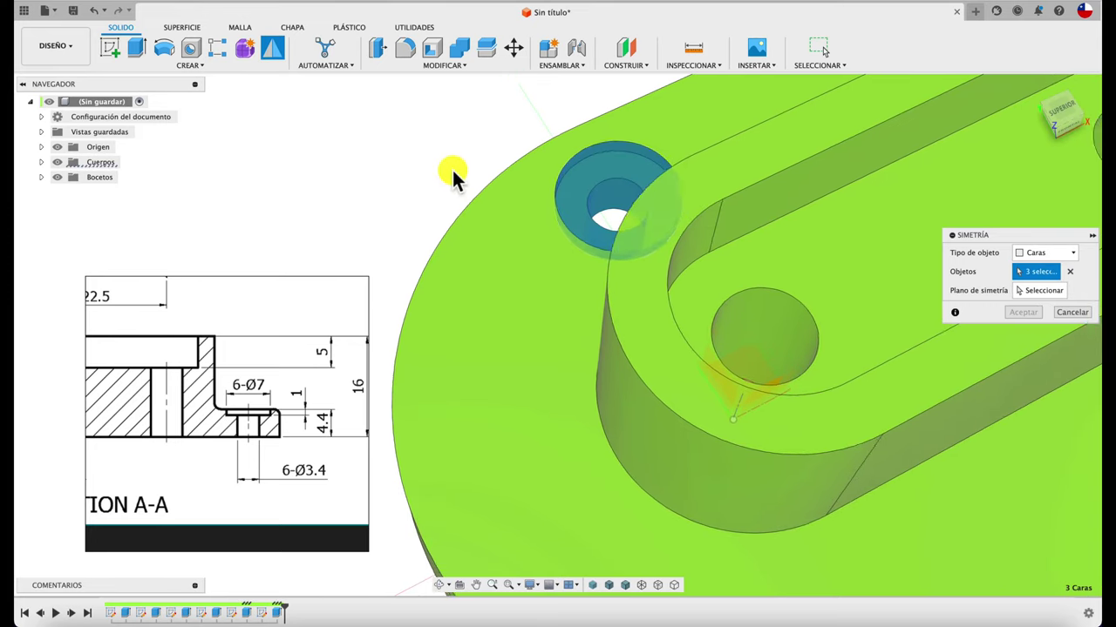
# - Mirror the selected hole faces across the plane through the part's middle
pyautogui.click(1042, 290)
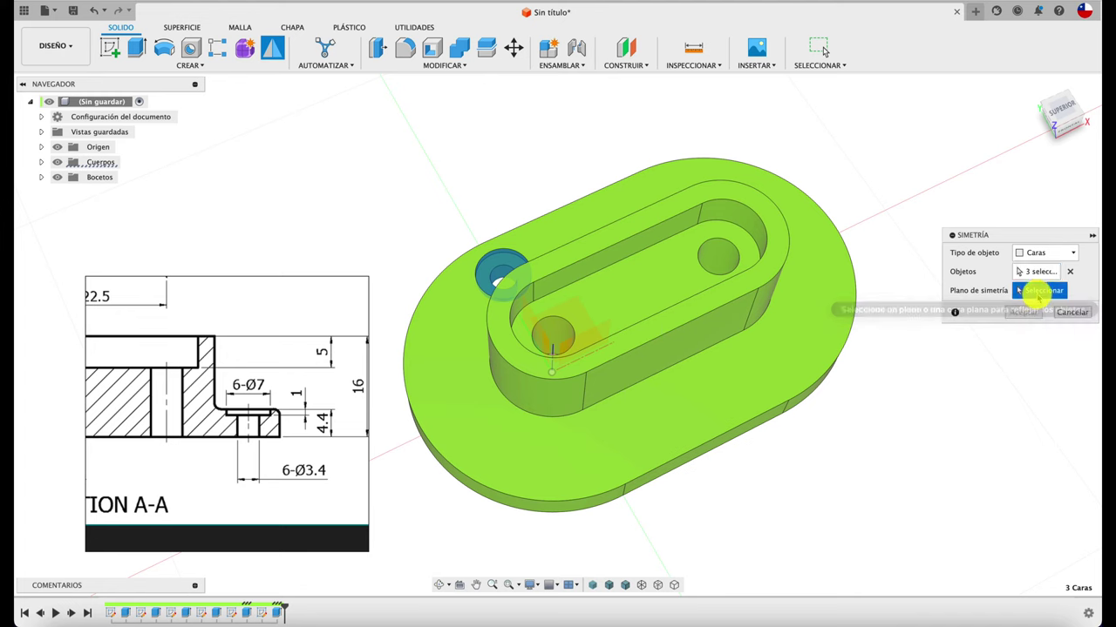
pyautogui.scroll(1, 789, 321)
pyautogui.scroll(1, 691, 344)
pyautogui.keyDown('shift'); pyautogui.moveTo(634, 362); pyautogui.dragTo(633, 363, button='middle'); pyautogui.keyUp('shift')
pyautogui.scroll(1, 635, 362)
pyautogui.scroll(2, 654, 396)
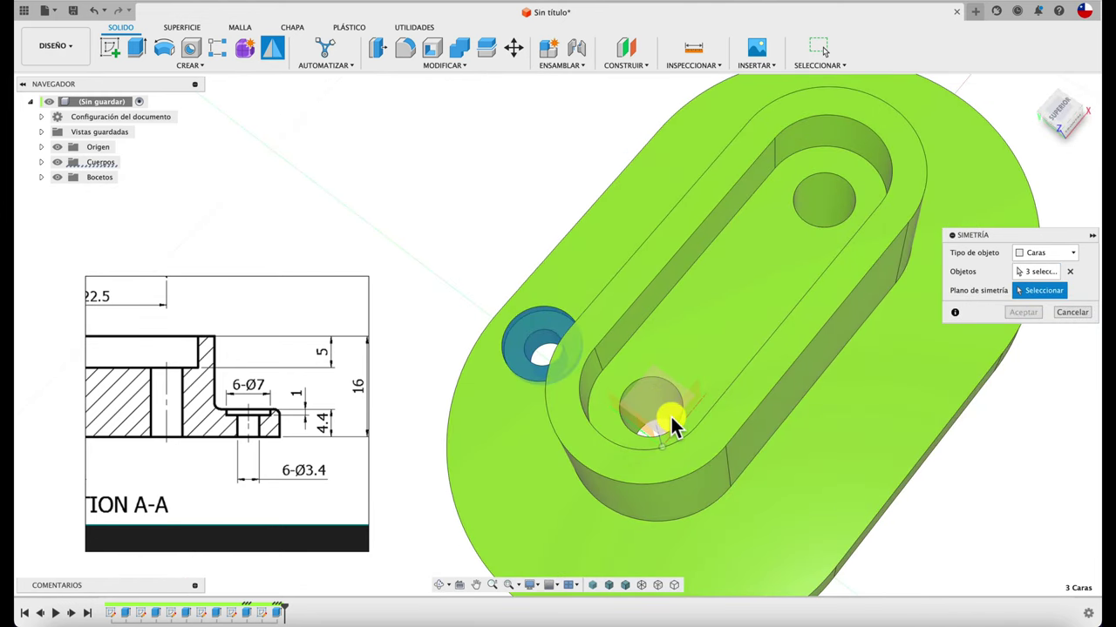
pyautogui.click(674, 421)
pyautogui.scroll(-3, 834, 441)
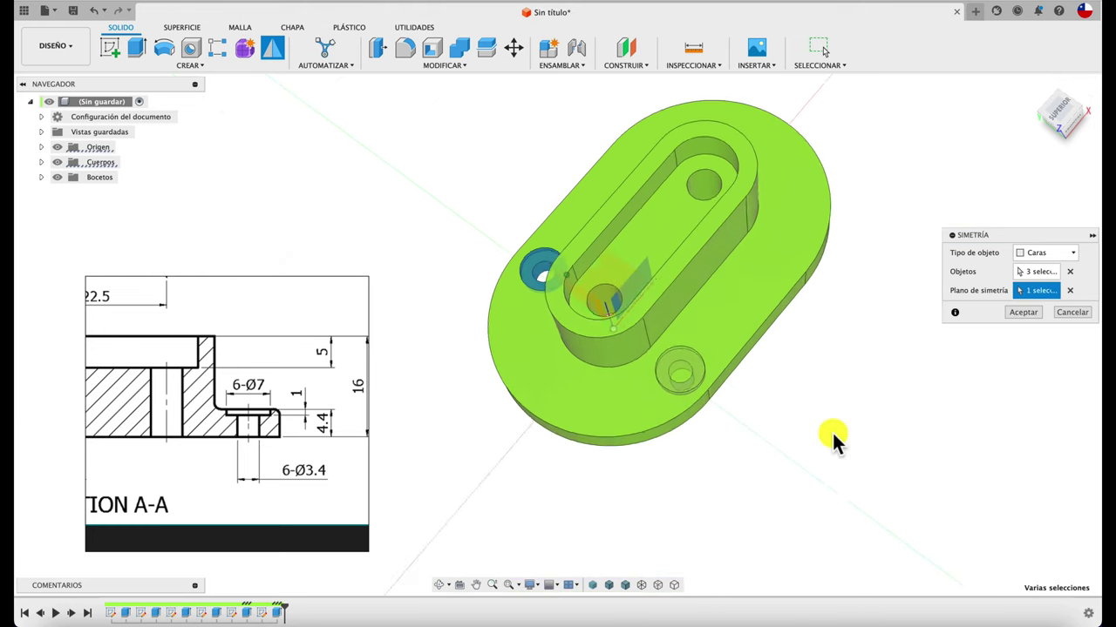
pyautogui.scroll(-2, 863, 448)
pyautogui.keyDown('shift'); pyautogui.moveTo(861, 444); pyautogui.dragTo(970, 386, button='middle'); pyautogui.keyUp('shift')
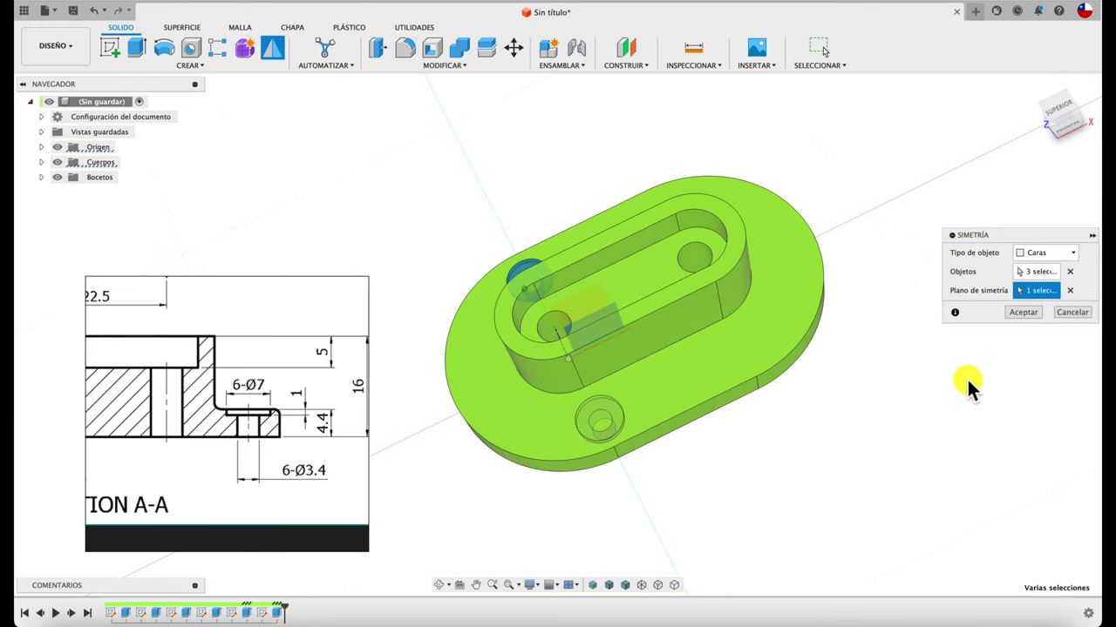
pyautogui.click(1024, 315)
pyautogui.keyDown('shift'); pyautogui.moveTo(766, 480); pyautogui.dragTo(747, 488, button='middle'); pyautogui.keyUp('shift')
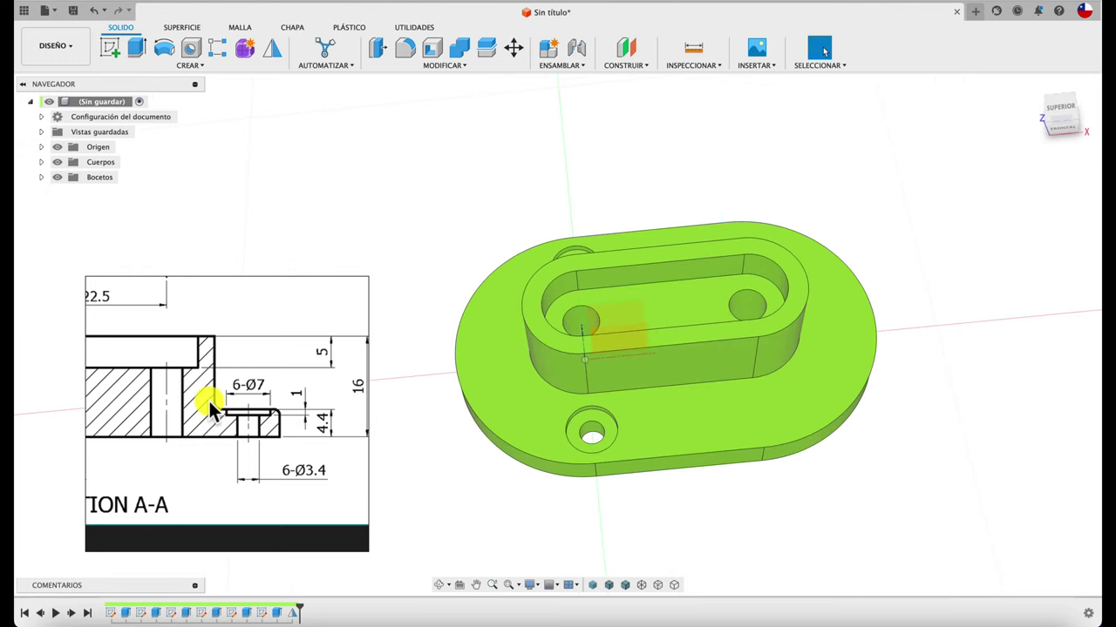
pyautogui.scroll(-3, 190, 330)
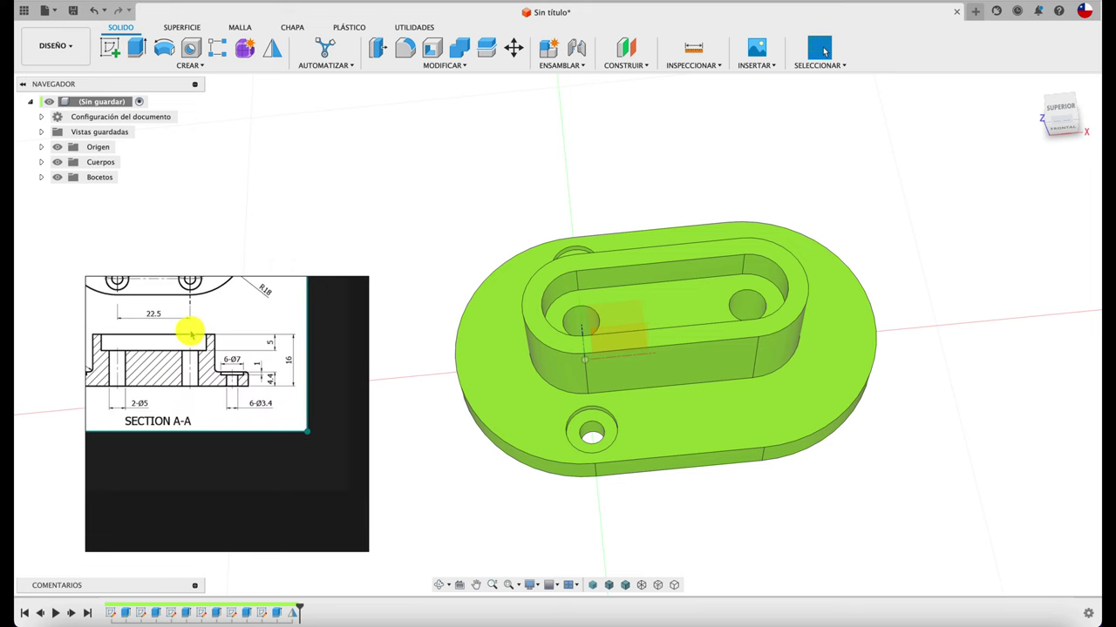
pyautogui.scroll(1, 228, 394)
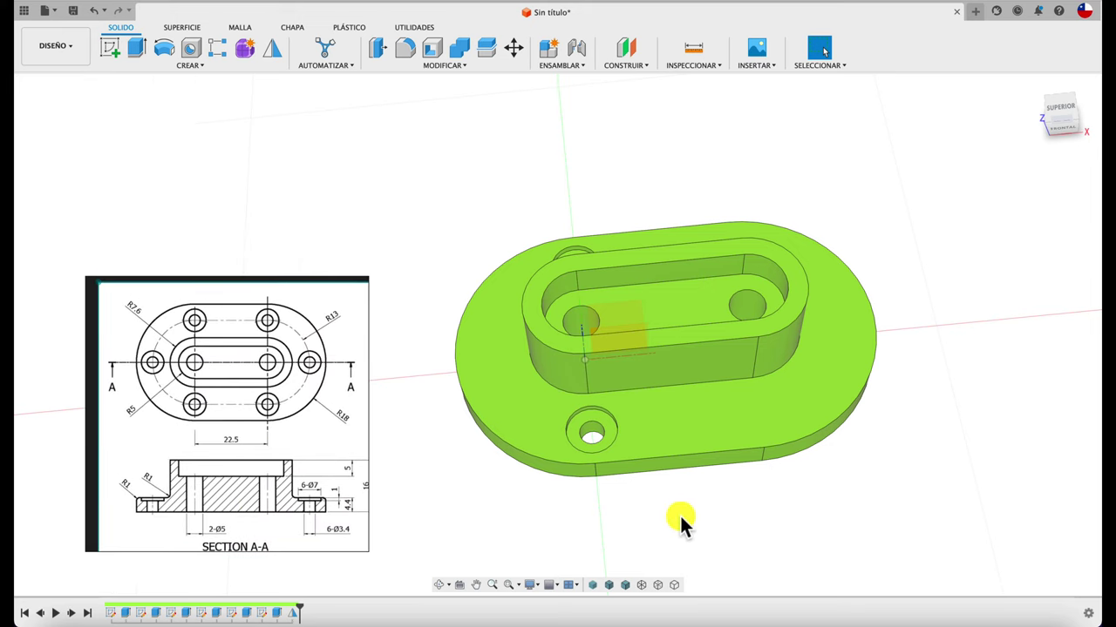
pyautogui.moveTo(682, 514)
pyautogui.keyDown('shift'); pyautogui.mouseDown(button='middle')
pyautogui.moveTo(689, 127)
pyautogui.moveTo(680, 130)
pyautogui.moveTo(677, 110)
pyautogui.mouseUp(button='middle'); pyautogui.keyUp('shift')
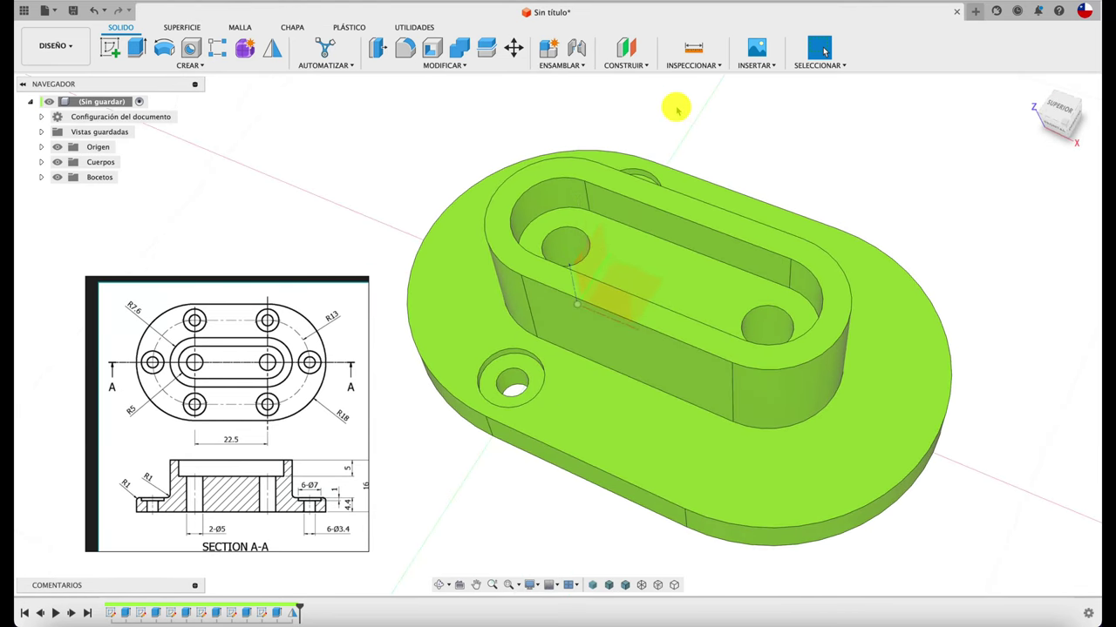
# - Create a three-point construction plane through vertices on the slot's right-end edge
pyautogui.click(632, 68)
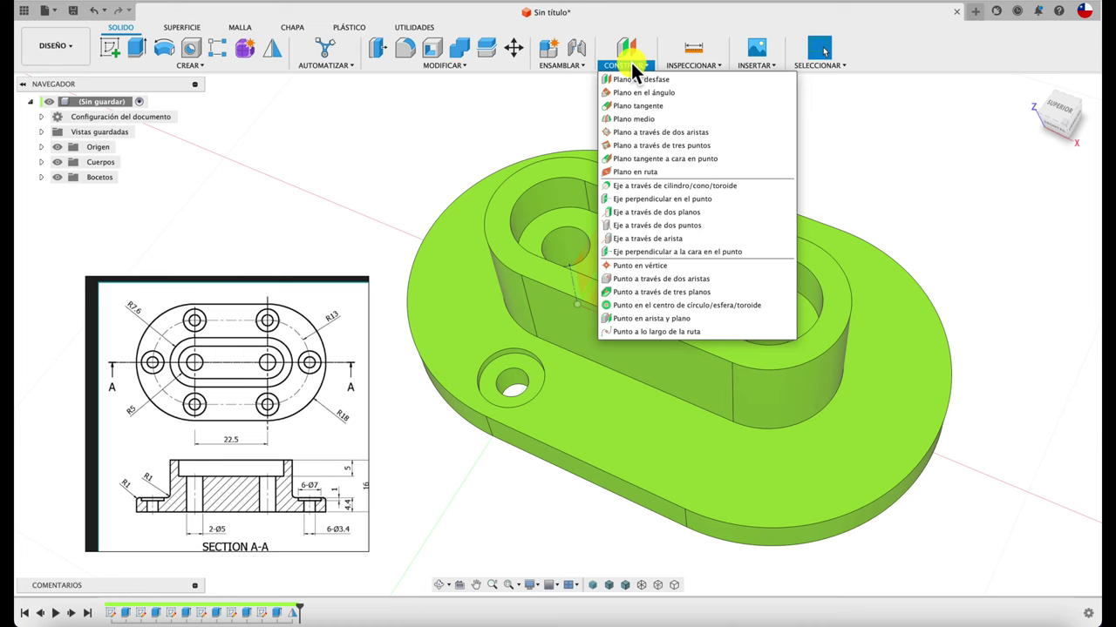
pyautogui.click(660, 145)
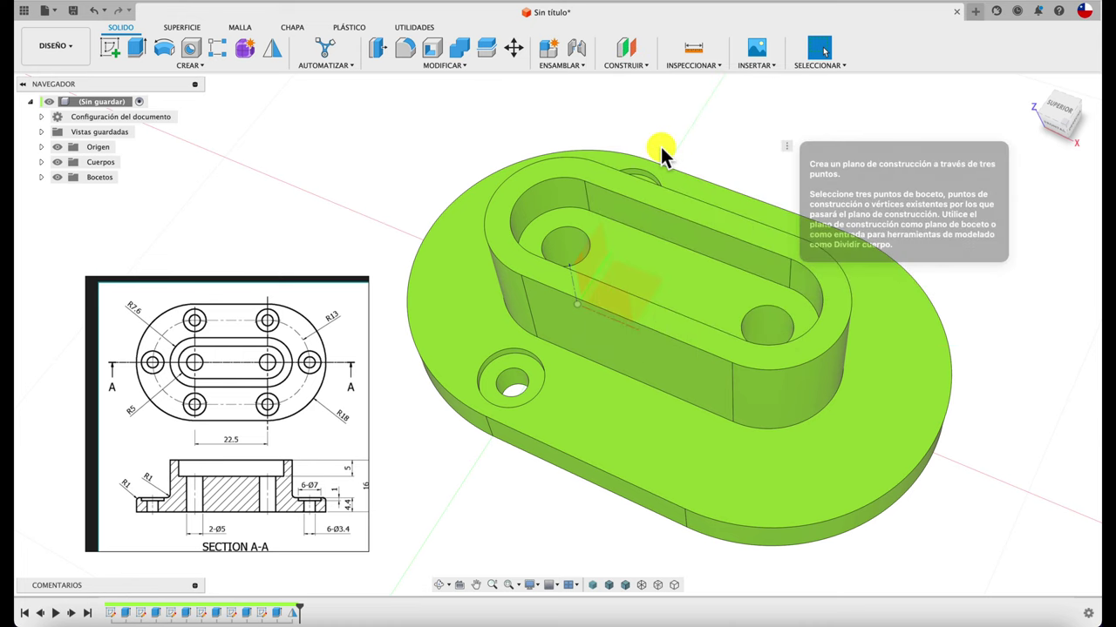
pyautogui.click(791, 259)
pyautogui.click(790, 287)
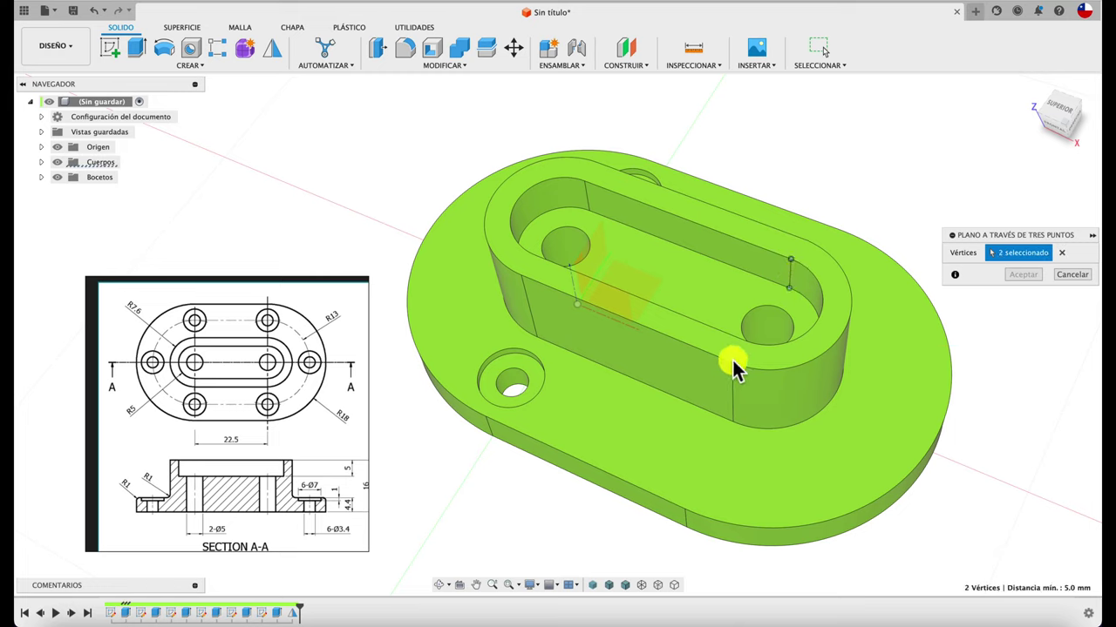
pyautogui.click(1024, 277)
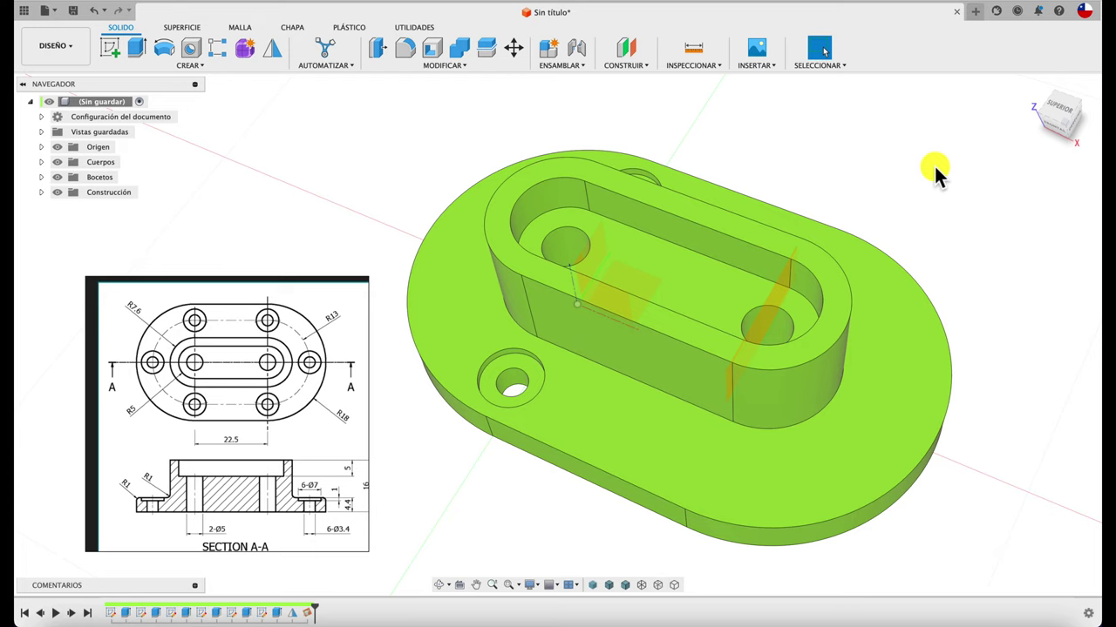
pyautogui.keyDown('shift'); pyautogui.moveTo(933, 164); pyautogui.dragTo(740, 288, button='middle'); pyautogui.keyUp('shift')
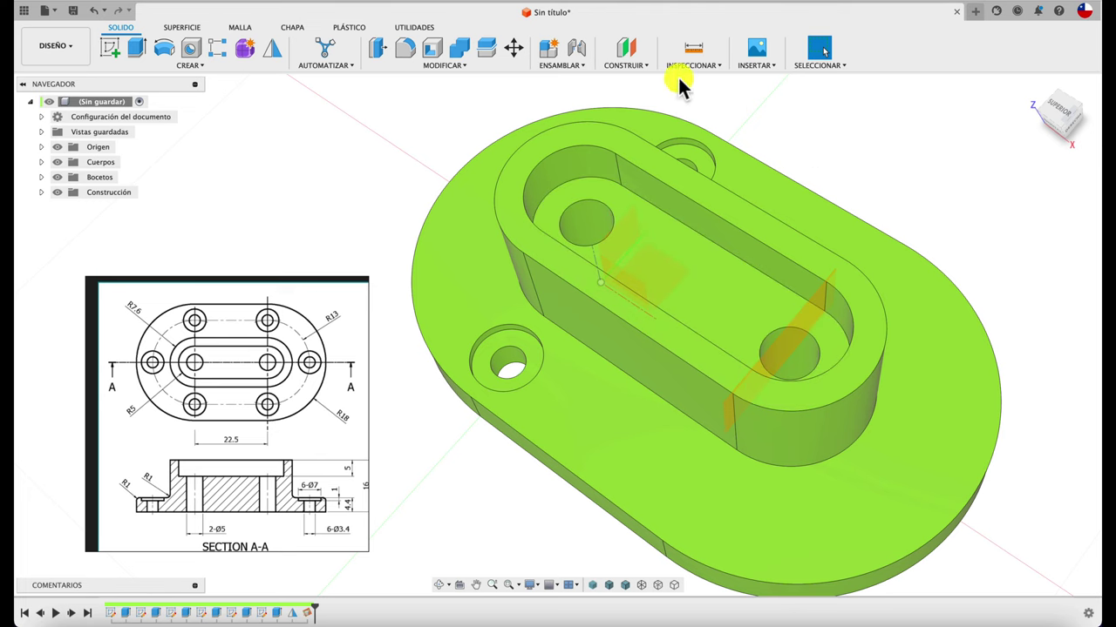
# - Create a mid plane halfway between the two upright construction planes, 22.5 mm apart
pyautogui.click(634, 68)
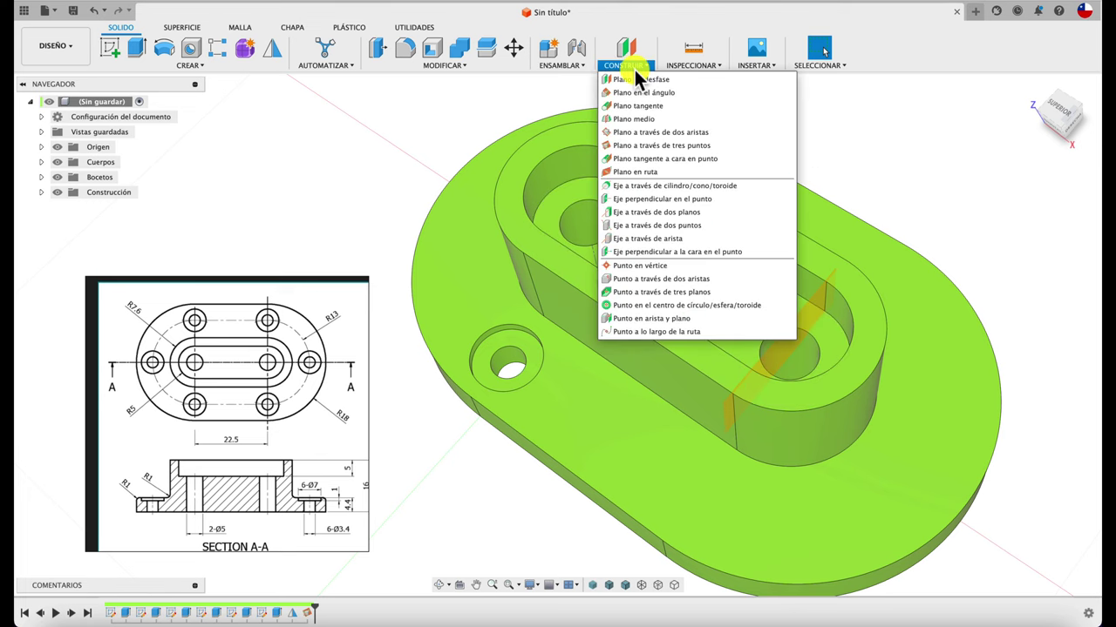
pyautogui.click(664, 118)
pyautogui.click(790, 340)
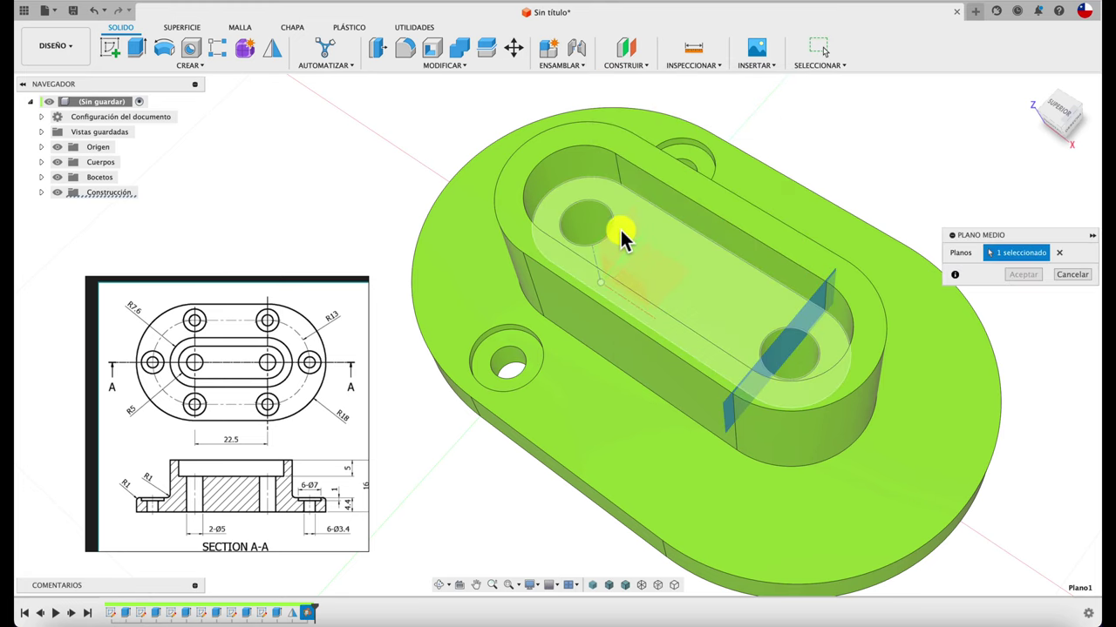
pyautogui.keyDown('shift'); pyautogui.moveTo(620, 228); pyautogui.dragTo(672, 291, button='middle'); pyautogui.keyUp('shift')
pyautogui.scroll(3, 672, 283)
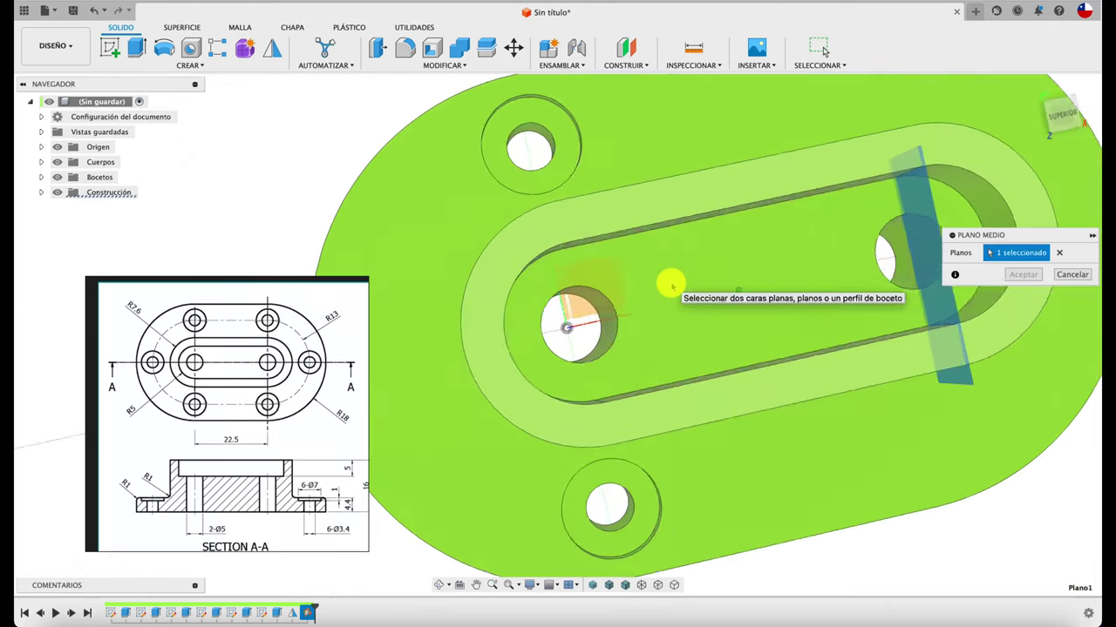
pyautogui.keyDown('shift'); pyautogui.scroll(-5, 671, 285); pyautogui.keyUp('shift')
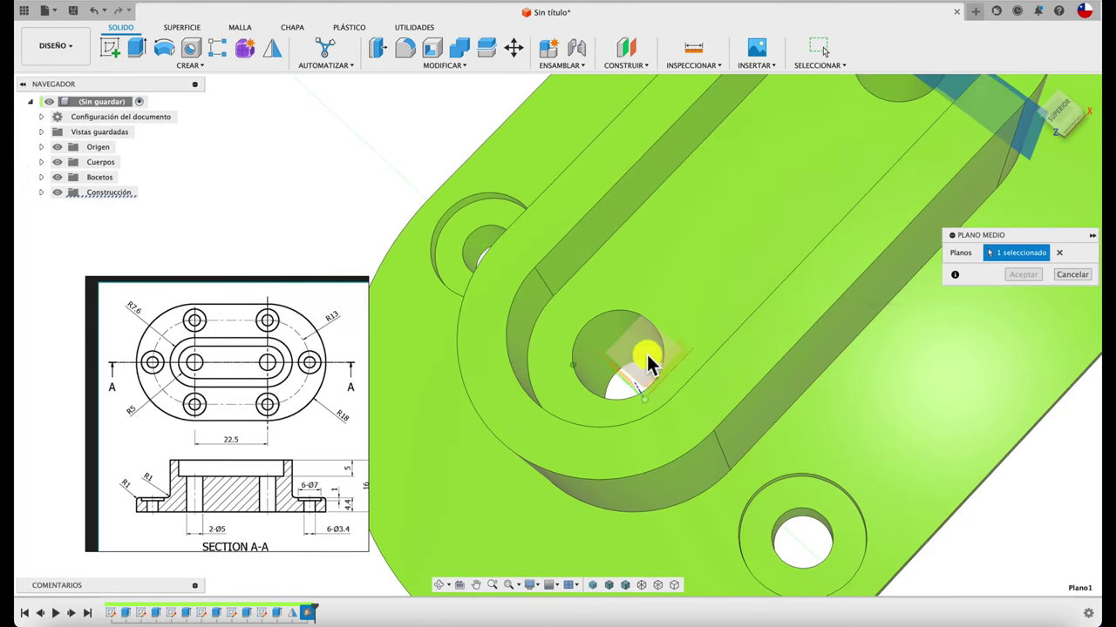
pyautogui.click(619, 384)
pyautogui.scroll(-5, 708, 338)
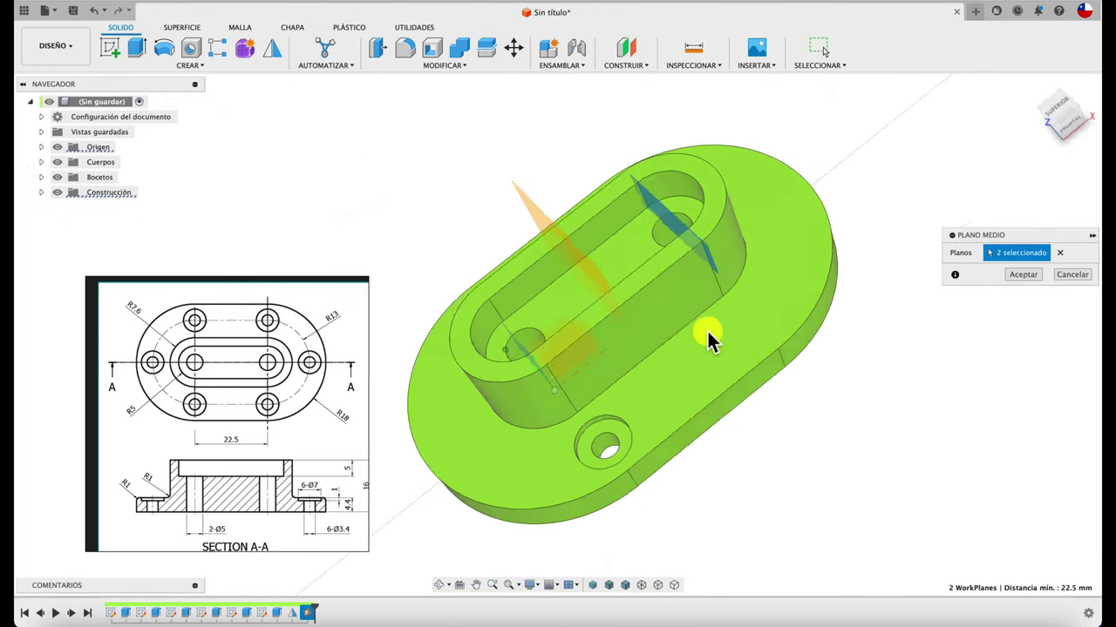
pyautogui.keyDown('shift'); pyautogui.moveTo(707, 338); pyautogui.dragTo(997, 288, button='middle'); pyautogui.keyUp('shift')
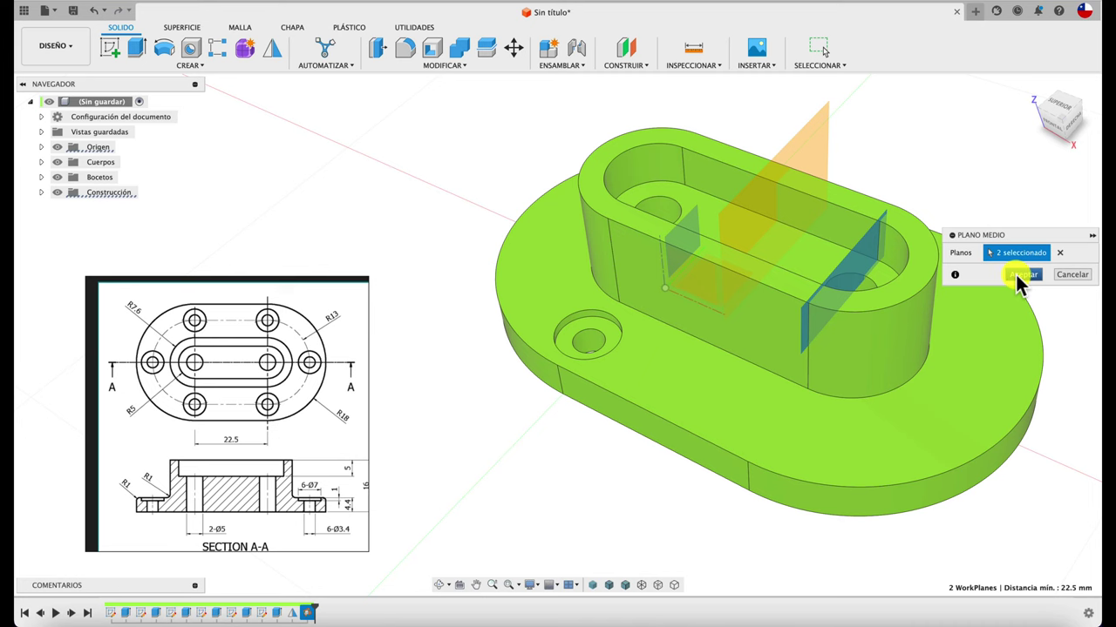
pyautogui.click(1020, 276)
# - Start a mirror and select the six faces of both counterbored holes
pyautogui.click(274, 49)
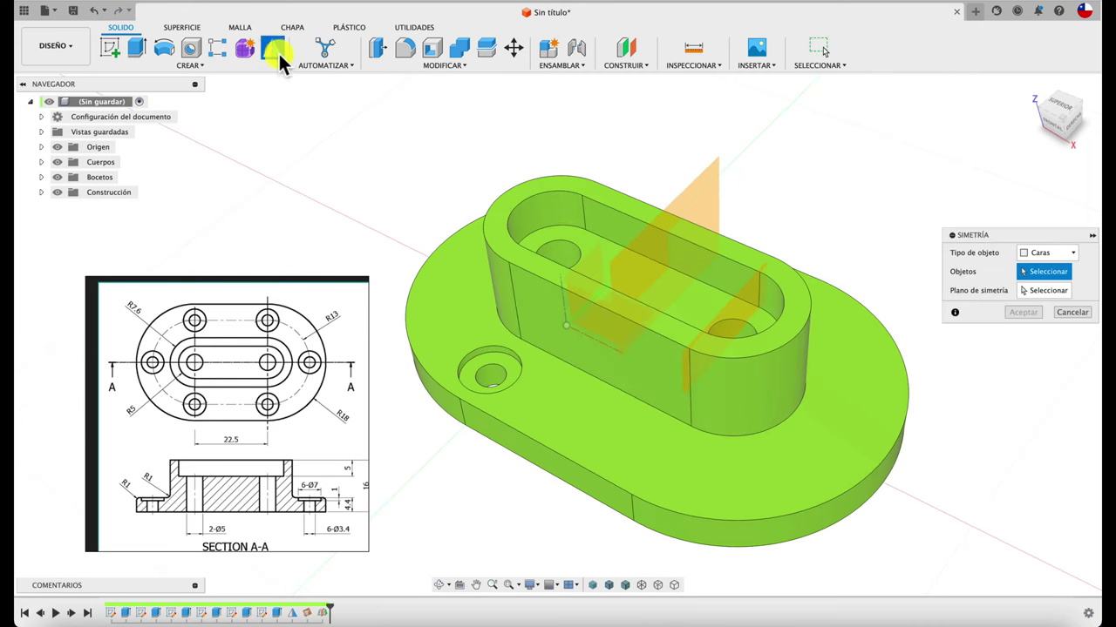
pyautogui.scroll(2, 557, 366)
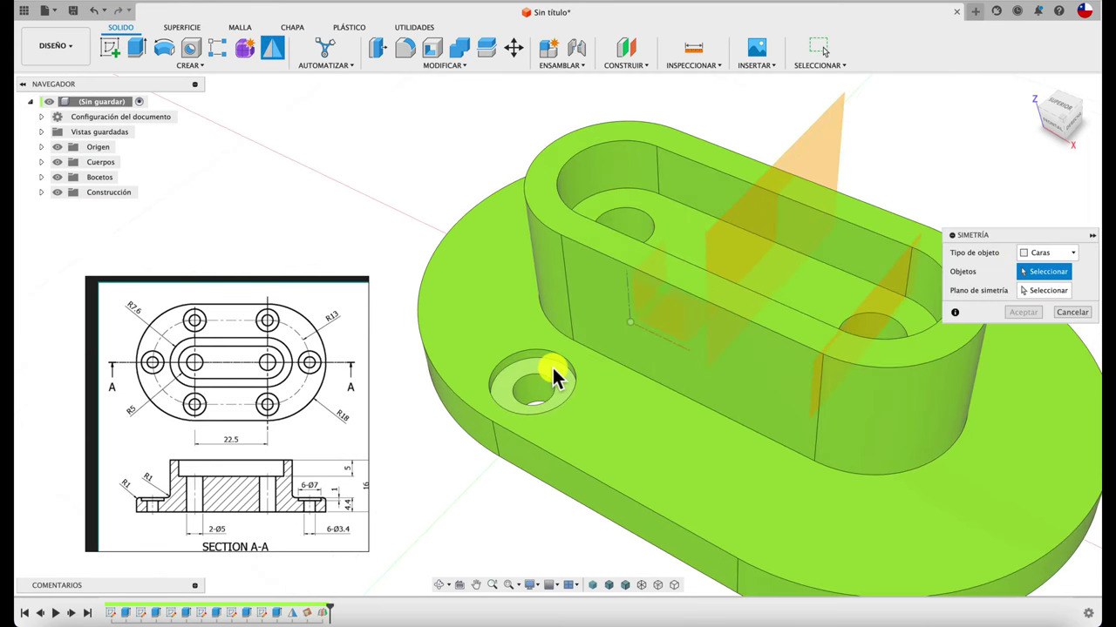
pyautogui.click(555, 376)
pyautogui.click(545, 386)
pyautogui.click(538, 398)
pyautogui.moveTo(537, 398)
pyautogui.keyDown('shift'); pyautogui.mouseDown(button='middle')
pyautogui.moveTo(697, 345)
pyautogui.moveTo(765, 339)
pyautogui.mouseUp(button='middle'); pyautogui.keyUp('shift')
pyautogui.click(768, 373)
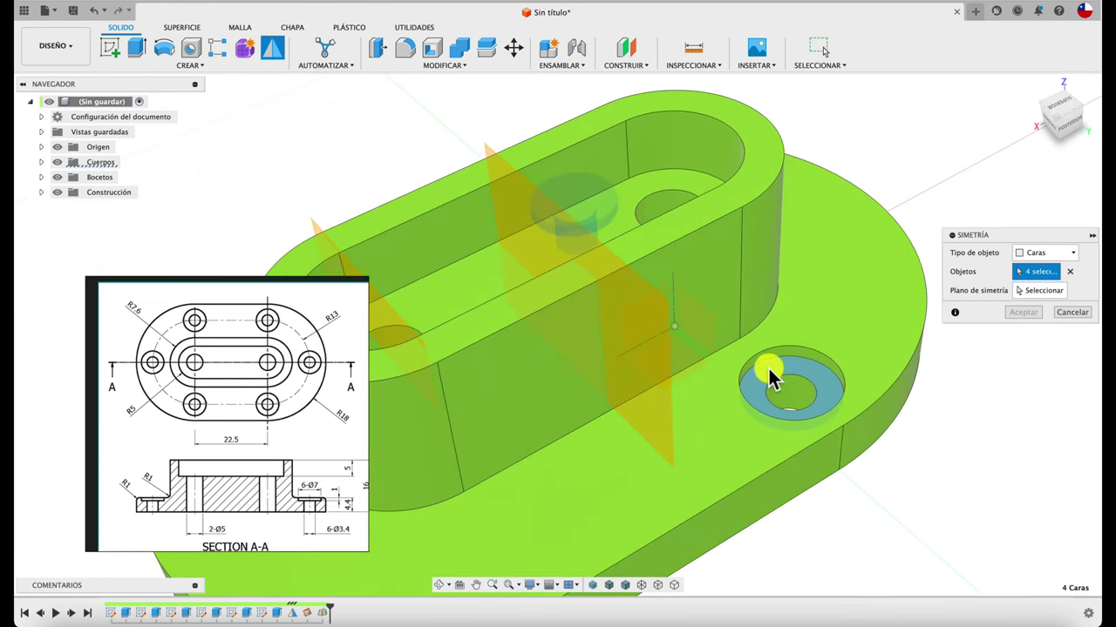
pyautogui.click(788, 397)
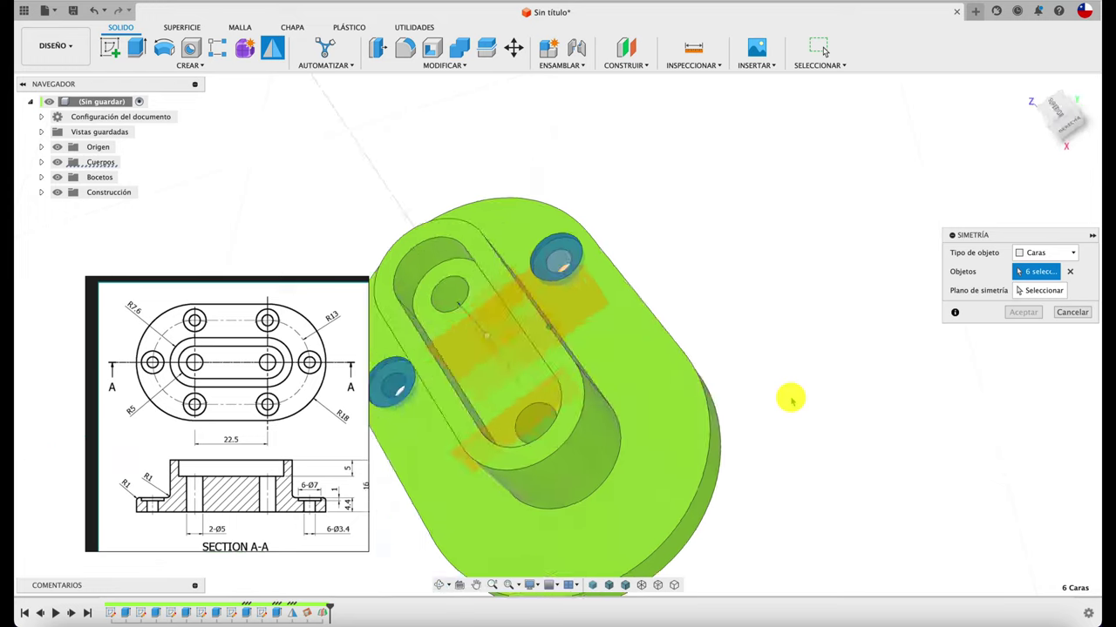
pyautogui.keyDown('shift'); pyautogui.moveTo(790, 398); pyautogui.dragTo(1028, 314, button='middle'); pyautogui.keyUp('shift')
# - Mirror the selected hole faces across the mid plane
pyautogui.click(1038, 291)
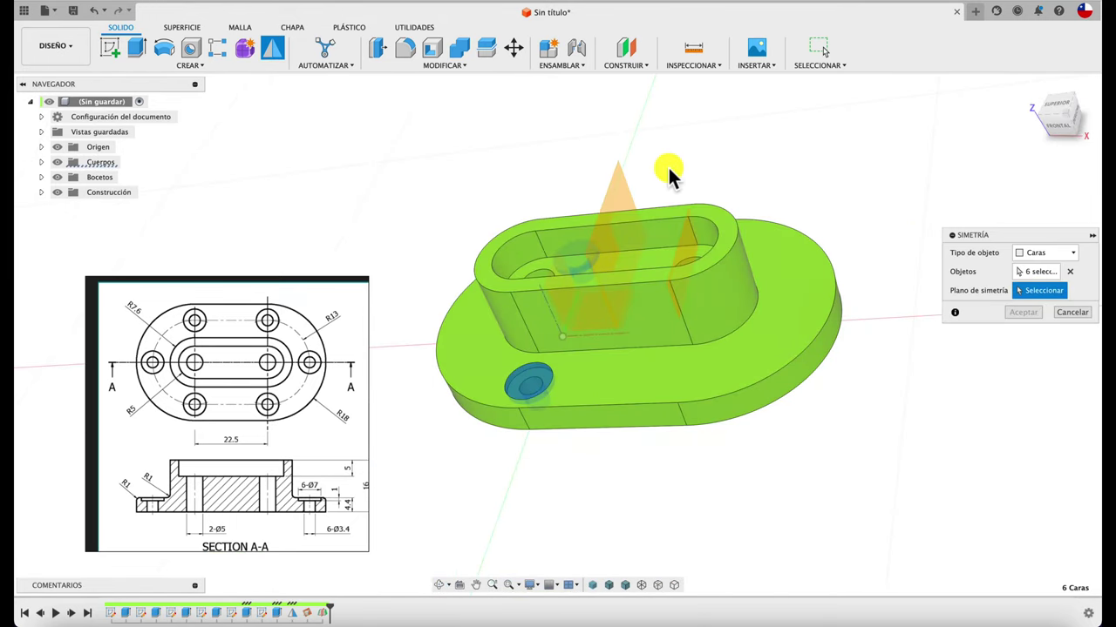
pyautogui.click(614, 183)
pyautogui.click(1024, 312)
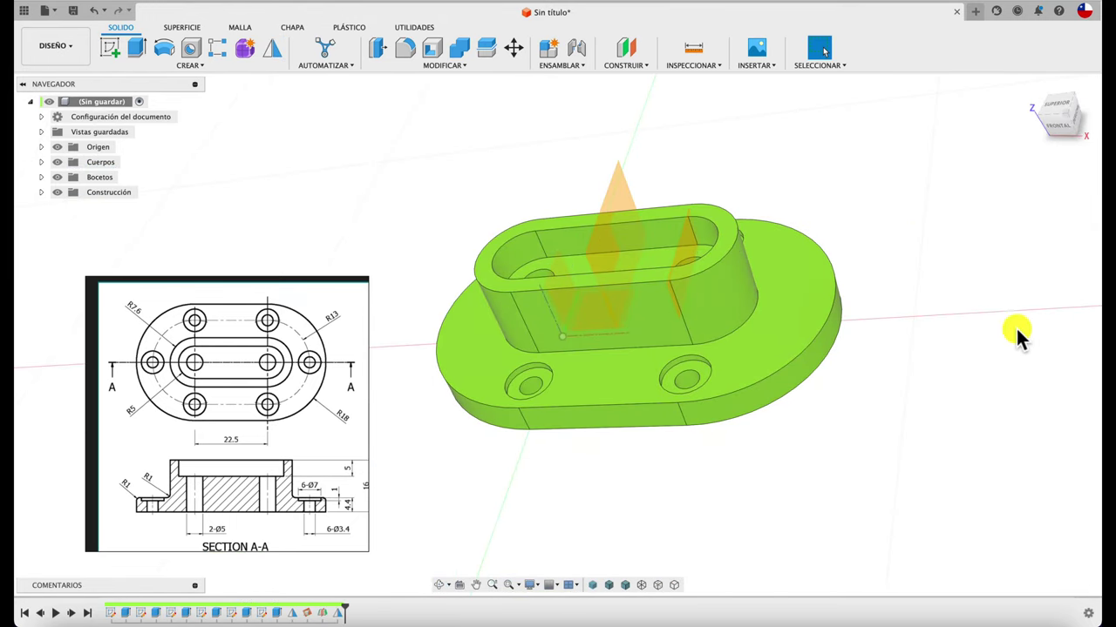
pyautogui.moveTo(1015, 326)
pyautogui.keyDown('shift'); pyautogui.mouseDown(button='middle')
pyautogui.moveTo(957, 427)
pyautogui.moveTo(879, 421)
pyautogui.mouseUp(button='middle'); pyautogui.keyUp('shift')
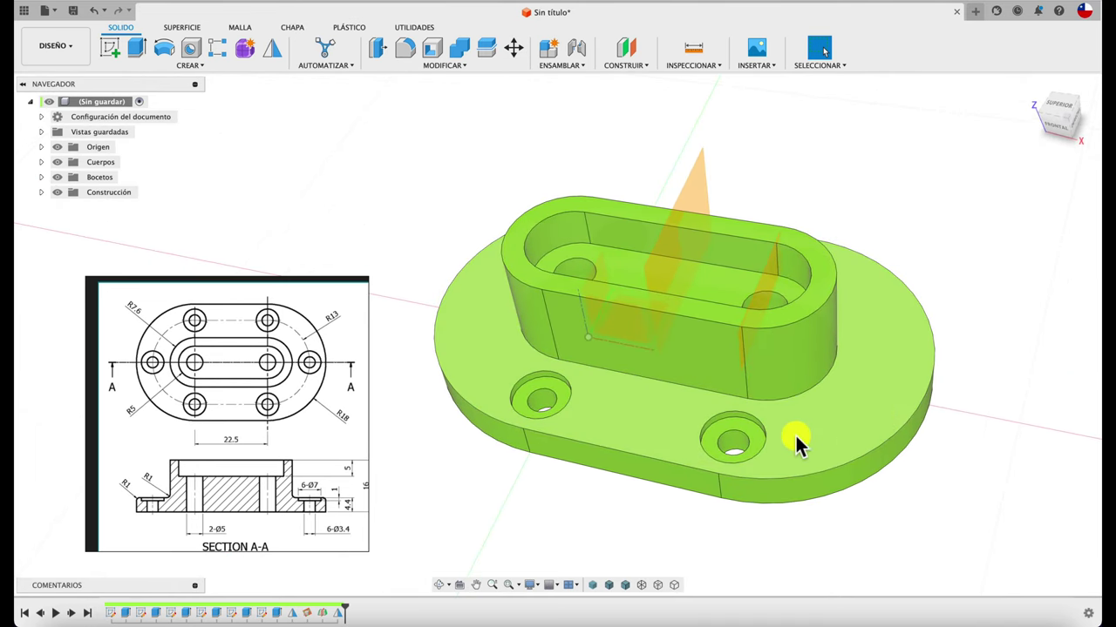
pyautogui.moveTo(795, 433)
pyautogui.keyDown('shift'); pyautogui.mouseDown(button='middle')
pyautogui.moveTo(880, 335)
pyautogui.moveTo(817, 427)
pyautogui.moveTo(810, 414)
pyautogui.moveTo(563, 313)
pyautogui.mouseUp(button='middle'); pyautogui.keyUp('shift')
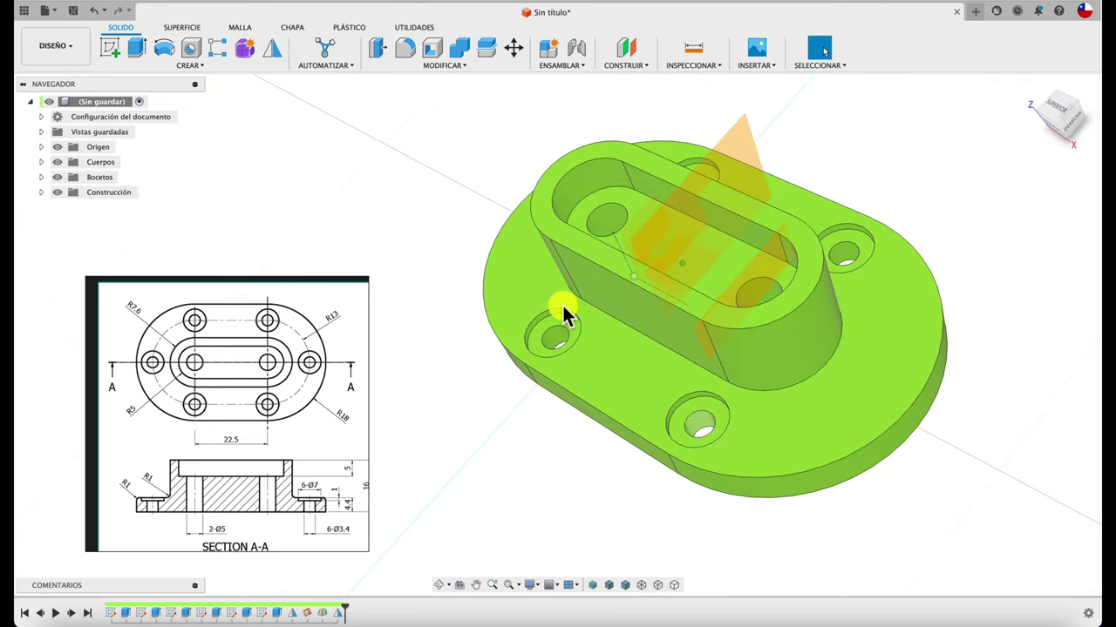
# - Start a Faces-type circular pattern and select the counterbored hole's inner and counterbore faces
pyautogui.click(235, 67)
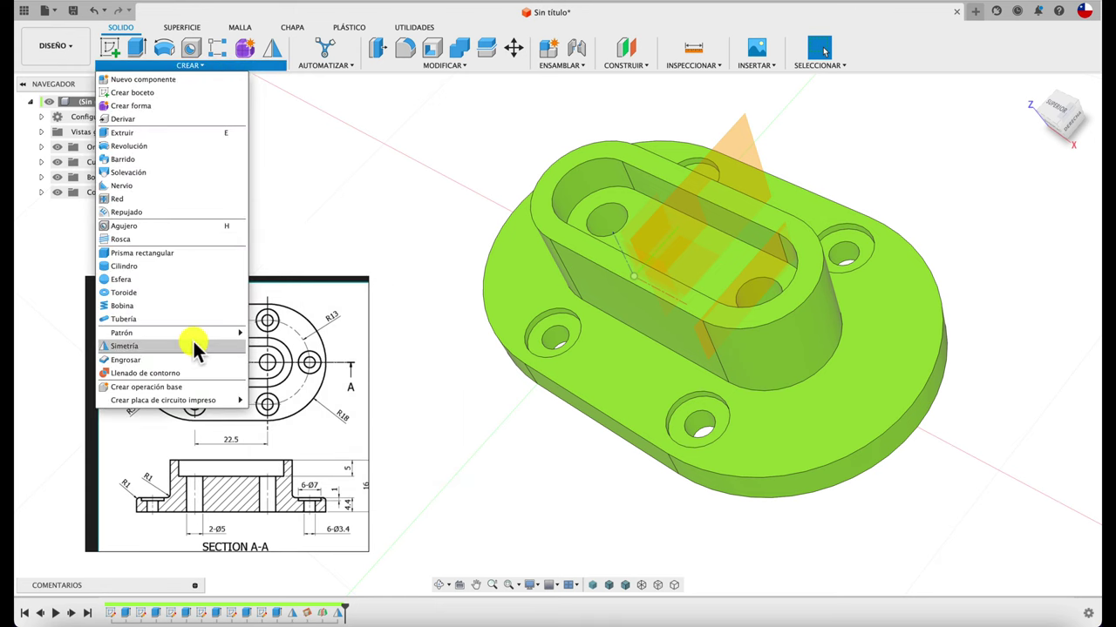
pyautogui.moveTo(122, 333)
pyautogui.click(284, 346)
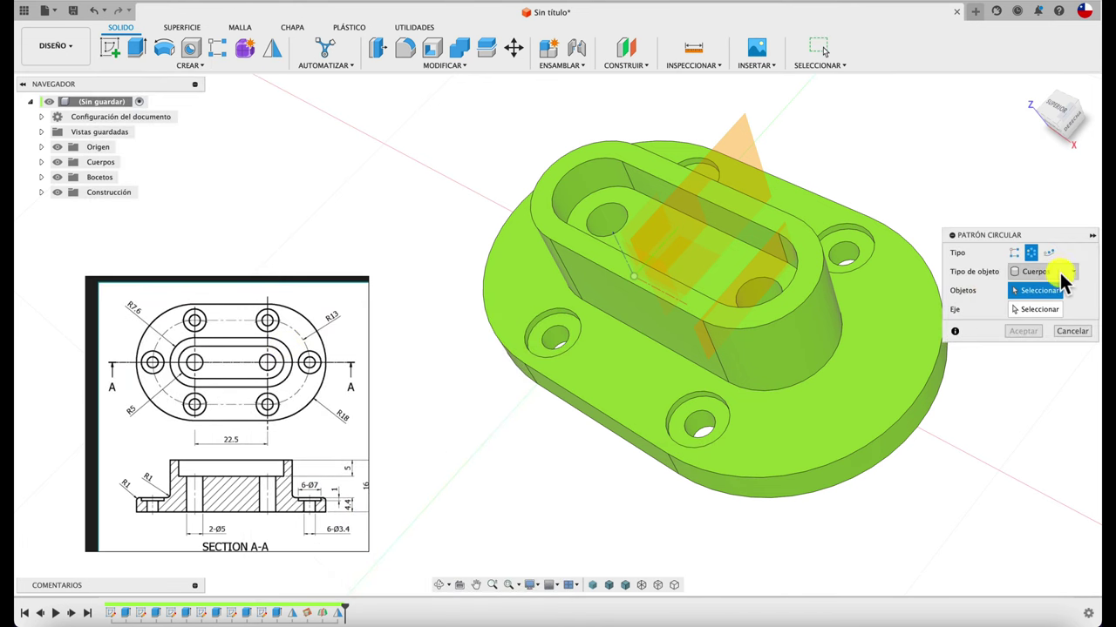
pyautogui.click(1055, 272)
pyautogui.click(1044, 296)
pyautogui.scroll(5, 700, 477)
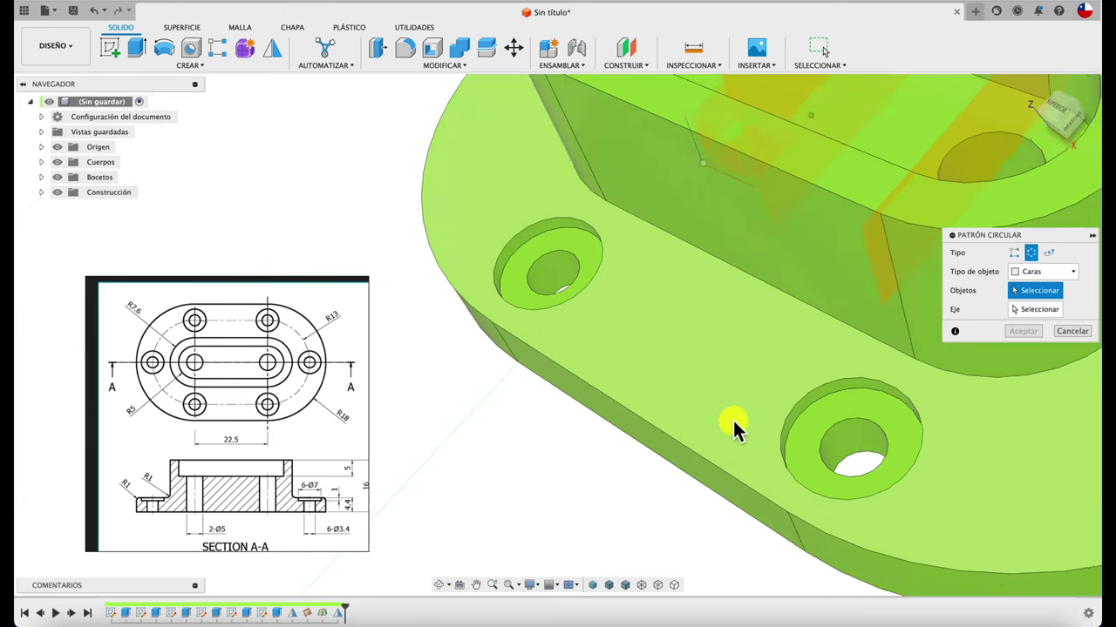
pyautogui.click(853, 450)
pyautogui.click(854, 410)
pyautogui.click(859, 394)
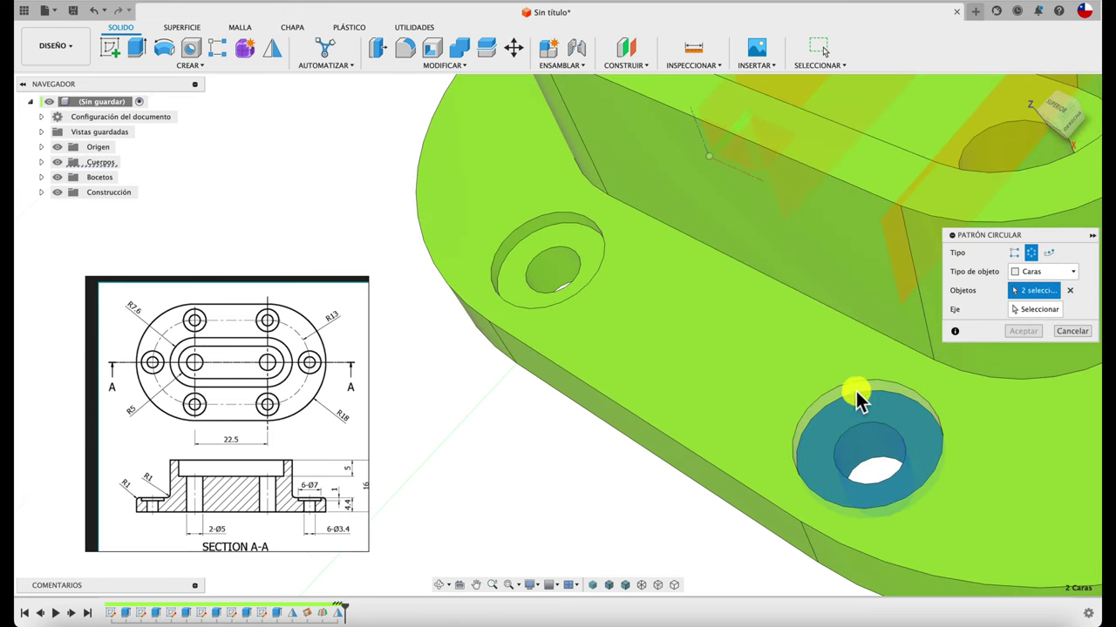
pyautogui.scroll(-5, 615, 515)
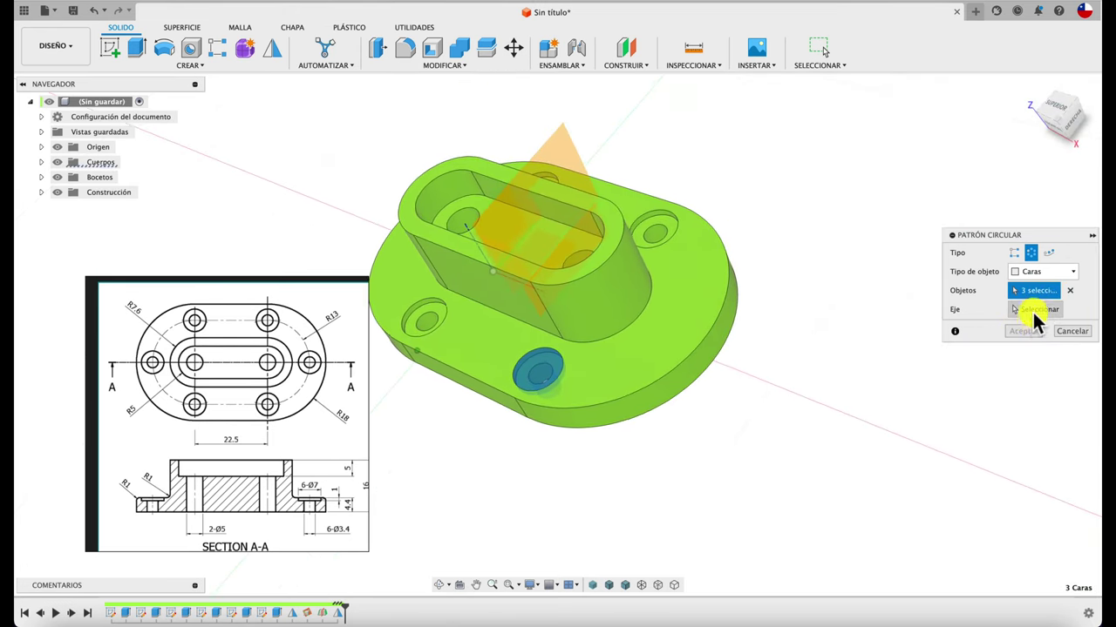
# - Pick the pattern axis, set the quantity and commit Patrón C1, which is flagged with an error
pyautogui.click(1033, 310)
pyautogui.scroll(2, 669, 266)
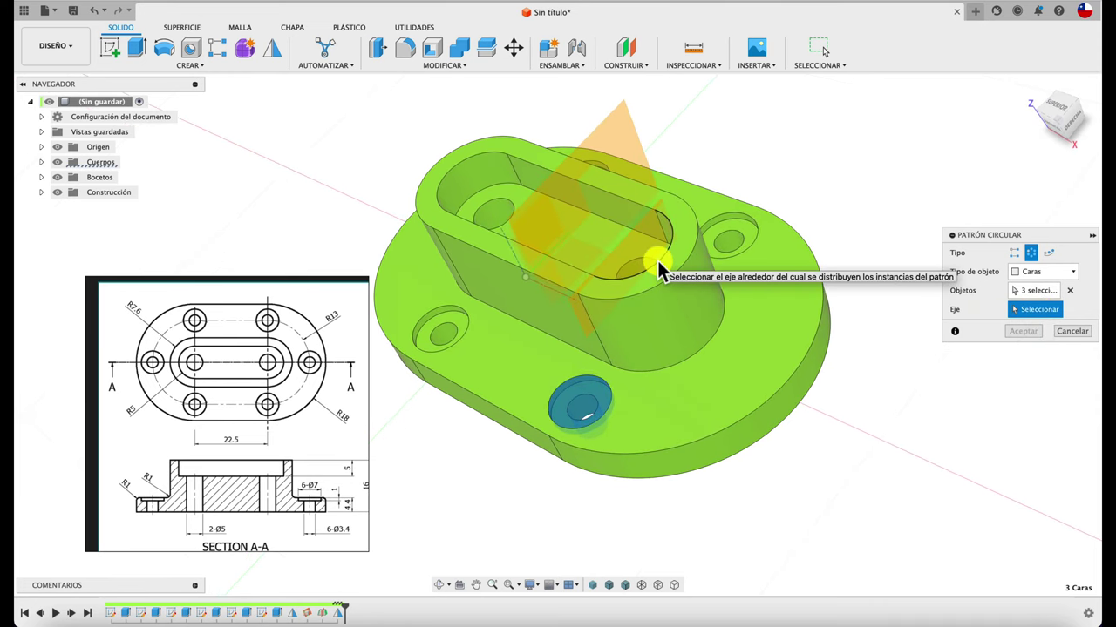
pyautogui.click(657, 258)
pyautogui.moveTo(745, 358)
pyautogui.keyDown('shift'); pyautogui.mouseDown(button='middle')
pyautogui.moveTo(932, 384)
pyautogui.moveTo(1068, 383)
pyautogui.mouseUp(button='middle'); pyautogui.keyUp('shift')
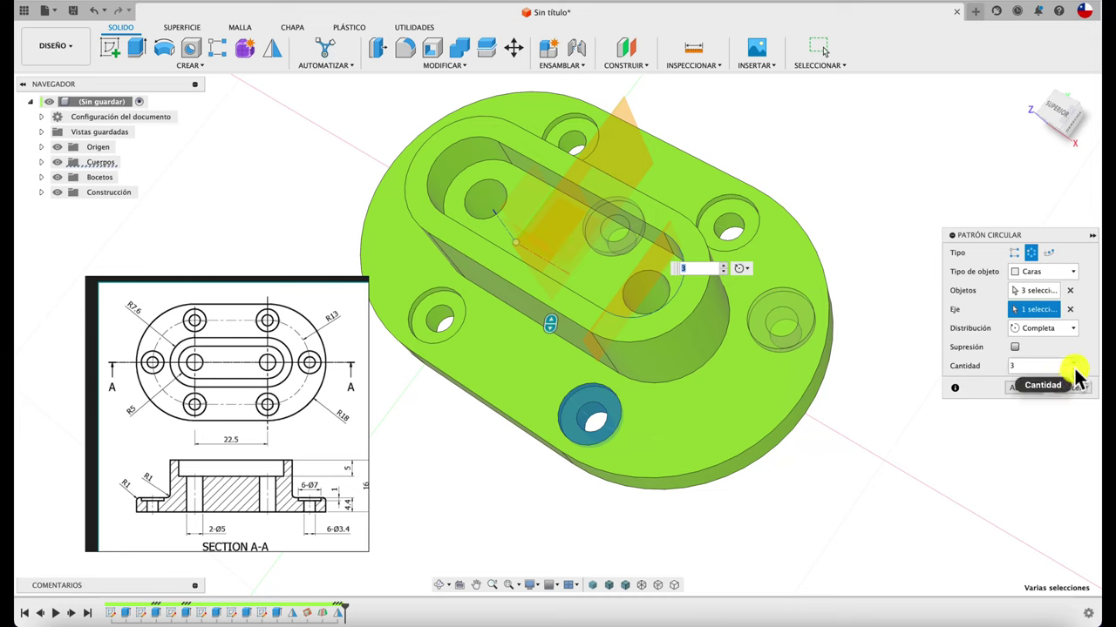
pyautogui.write('2')
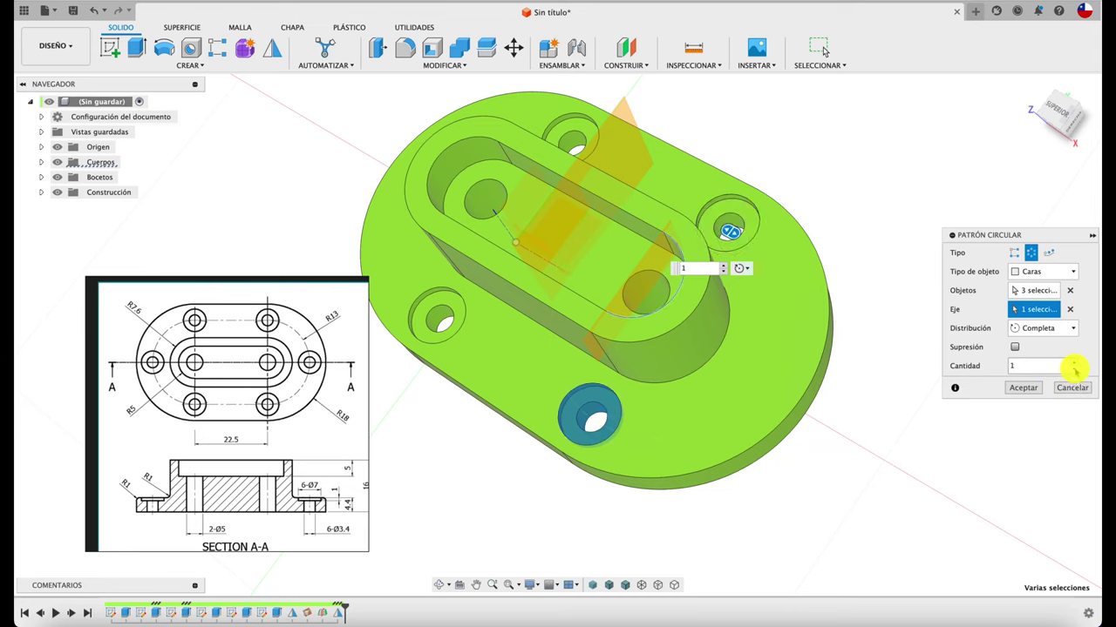
pyautogui.write('3')
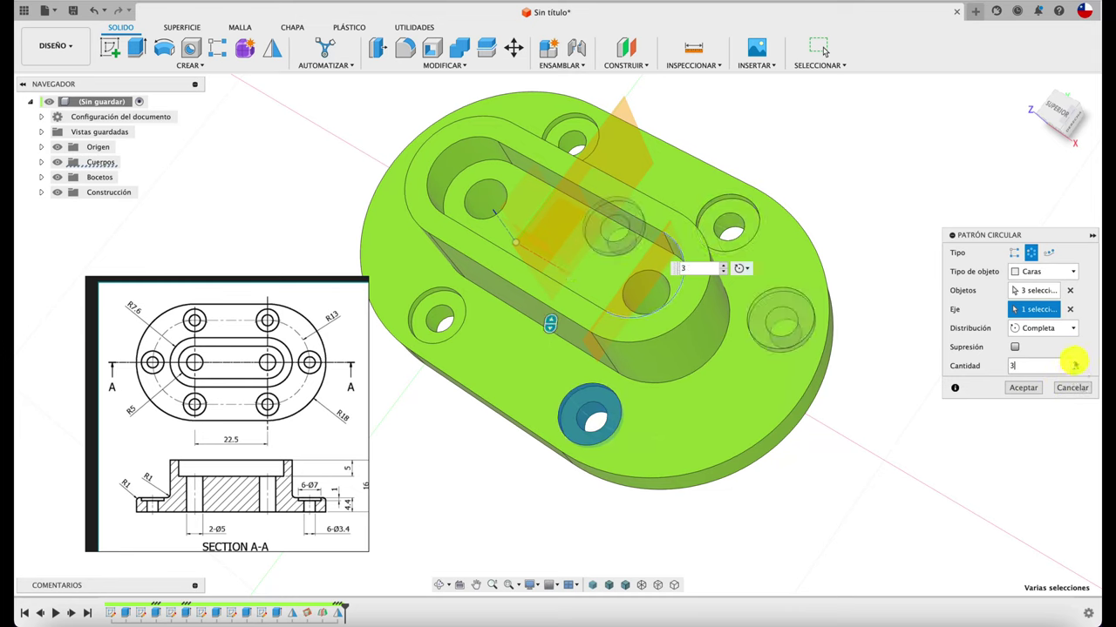
pyautogui.write('2')
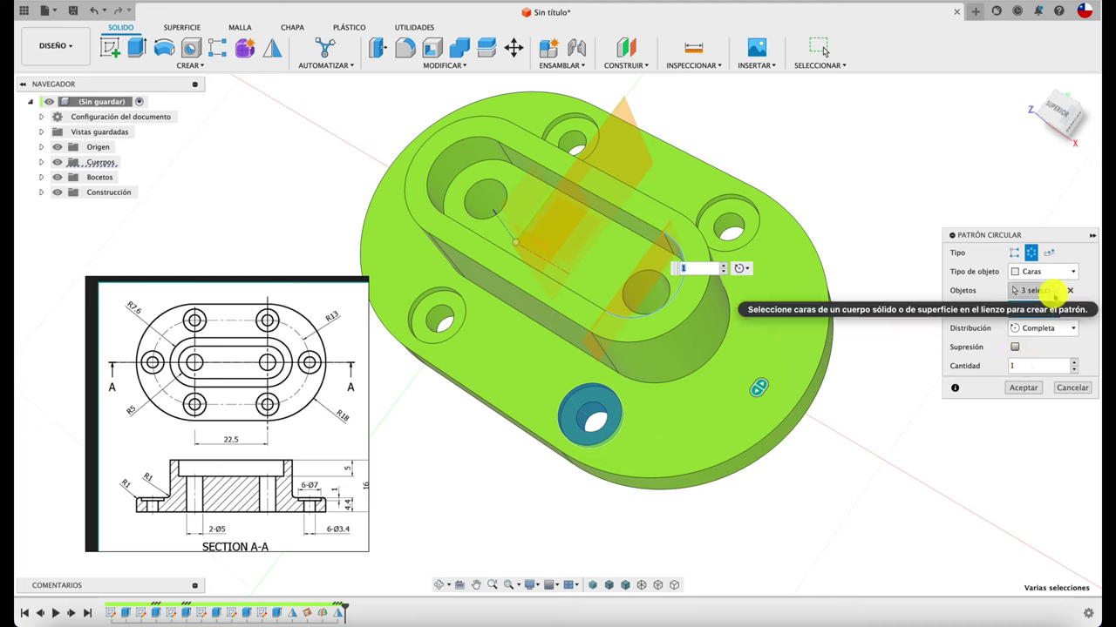
pyautogui.click(1026, 384)
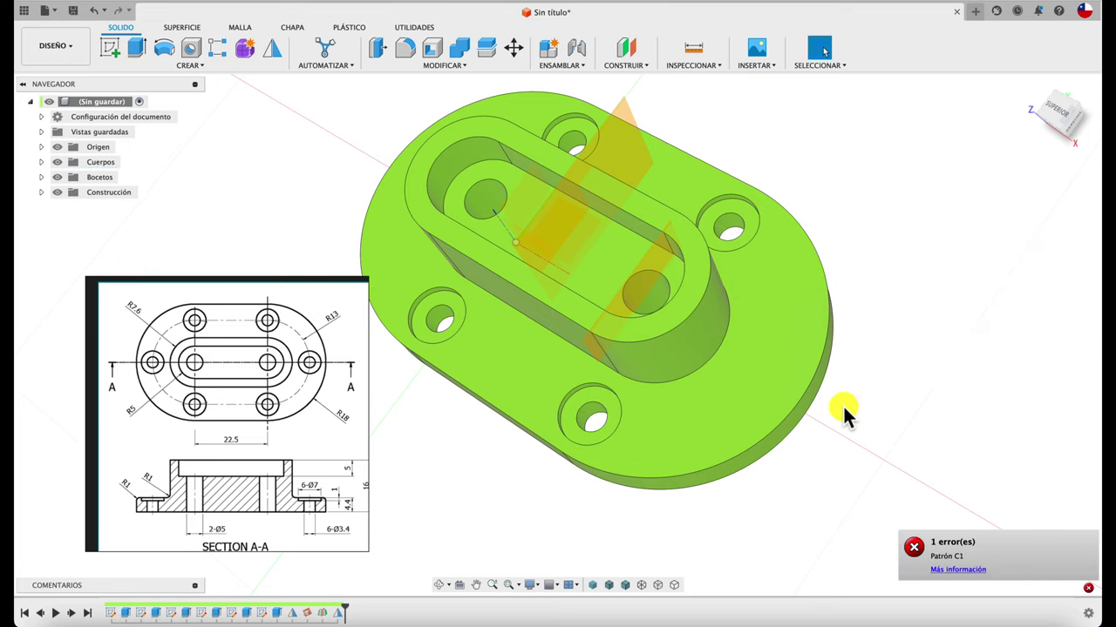
# - Sketch a Ø26 mm construction circle through the hole centres on the flange's top face
pyautogui.keyDown('shift'); pyautogui.moveTo(842, 404); pyautogui.dragTo(331, 148, button='middle'); pyautogui.keyUp('shift')
pyautogui.click(111, 46)
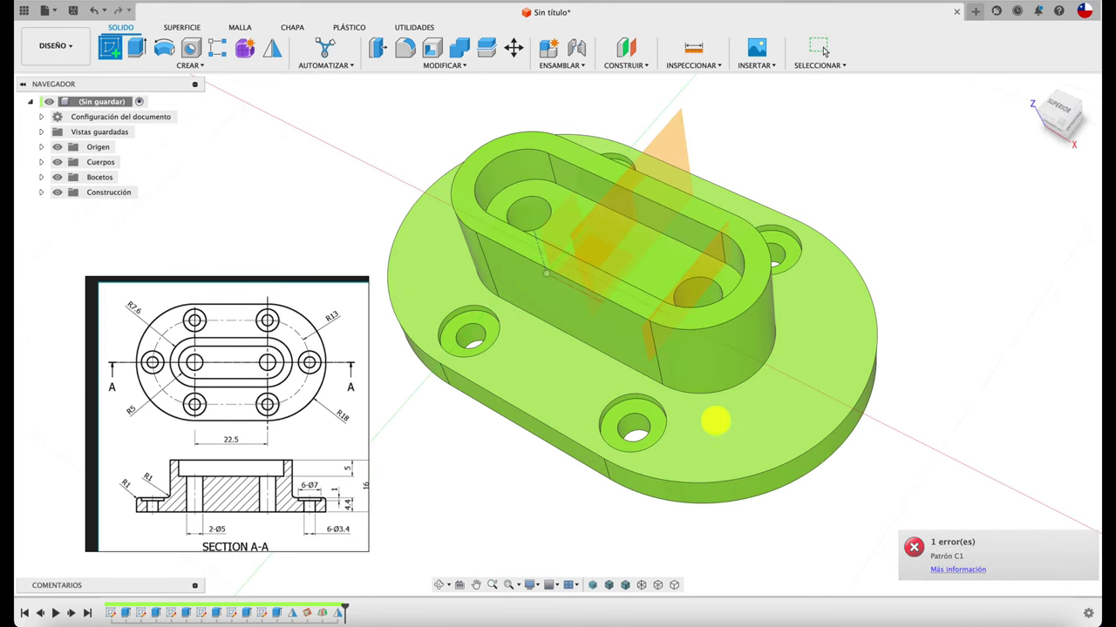
pyautogui.click(714, 421)
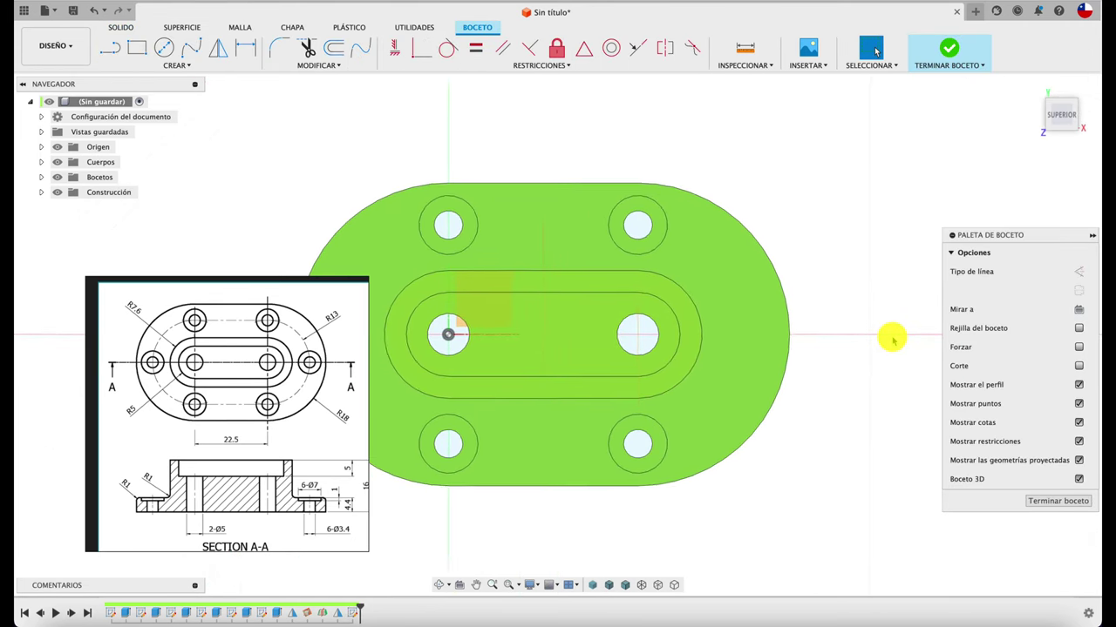
pyautogui.click(164, 46)
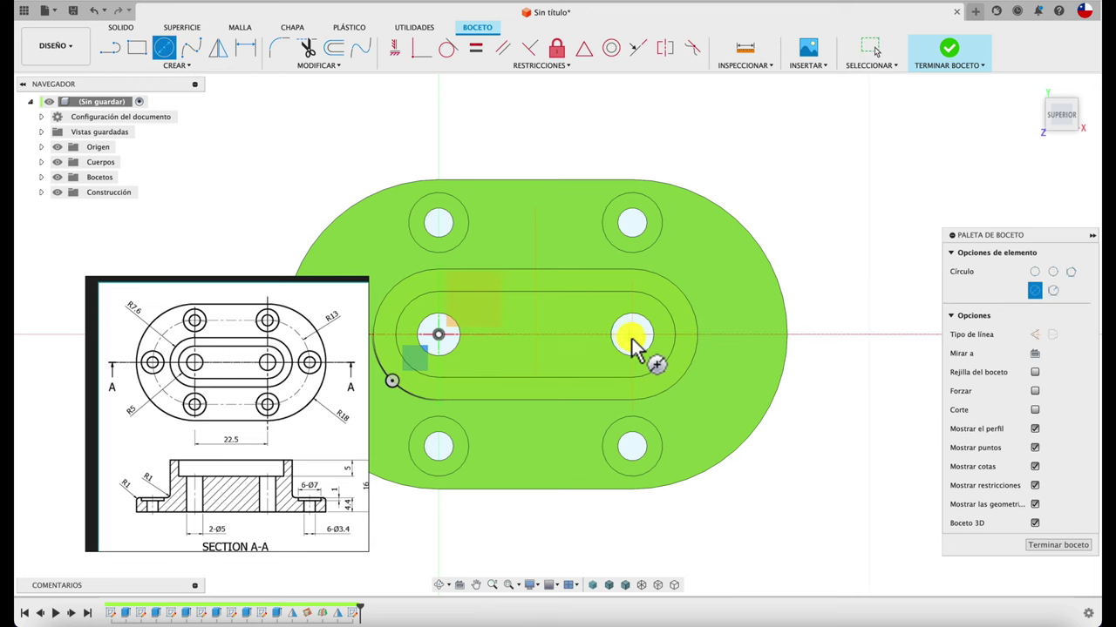
pyautogui.click(632, 334)
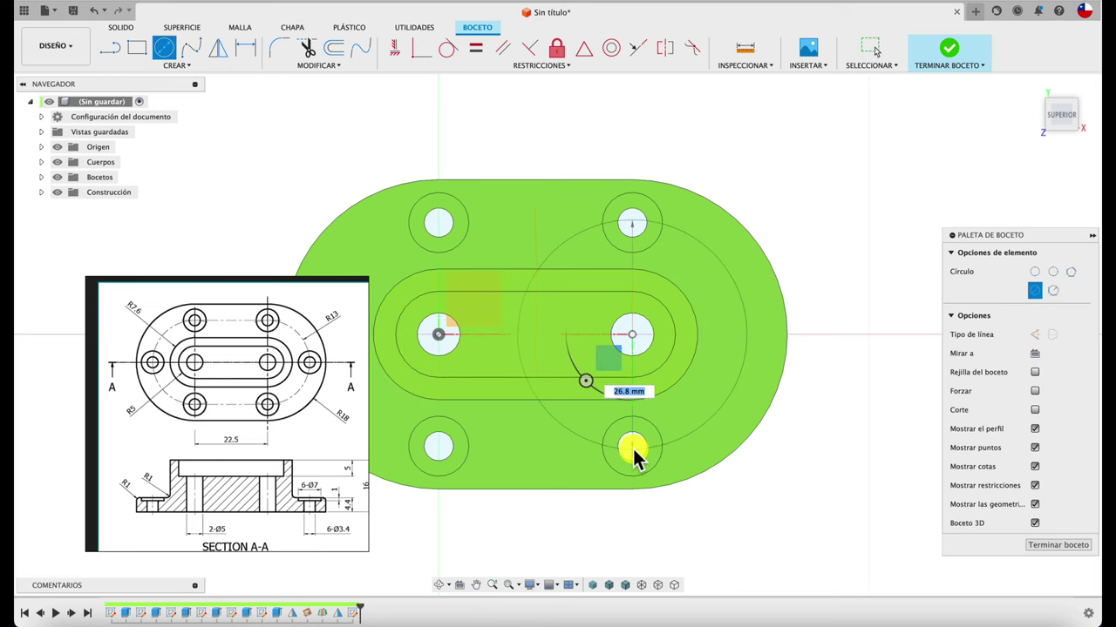
pyautogui.click(633, 450)
pyautogui.press('Escape')
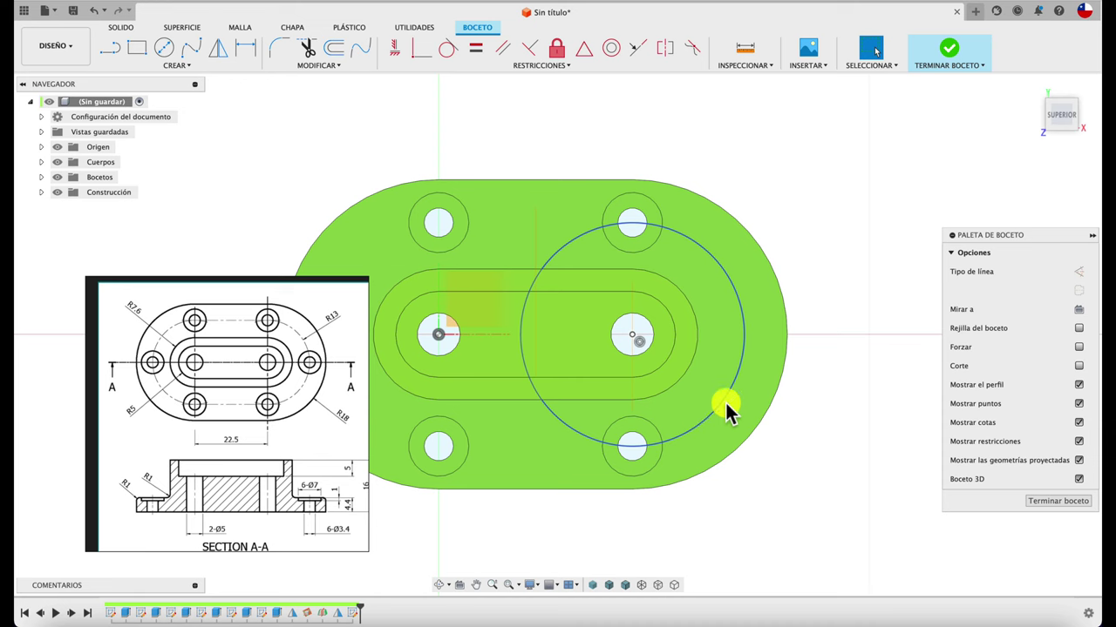
pyautogui.click(718, 406)
pyautogui.click(1079, 316)
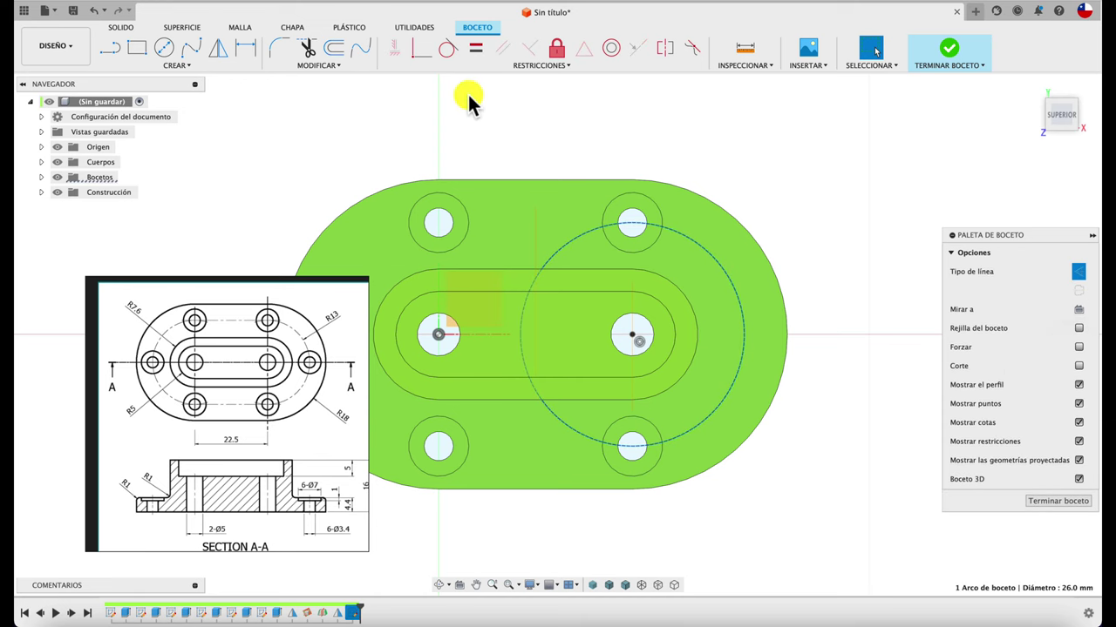
# - Add a Ø7 mm circle at the construction circle's right end and finish the sketch
pyautogui.click(163, 47)
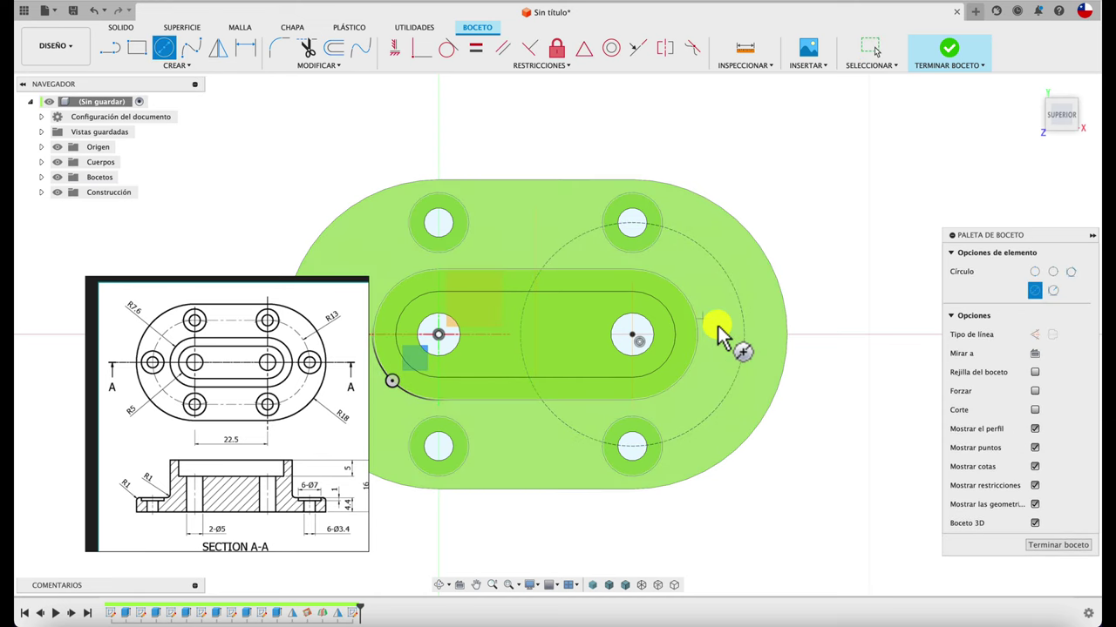
pyautogui.click(742, 335)
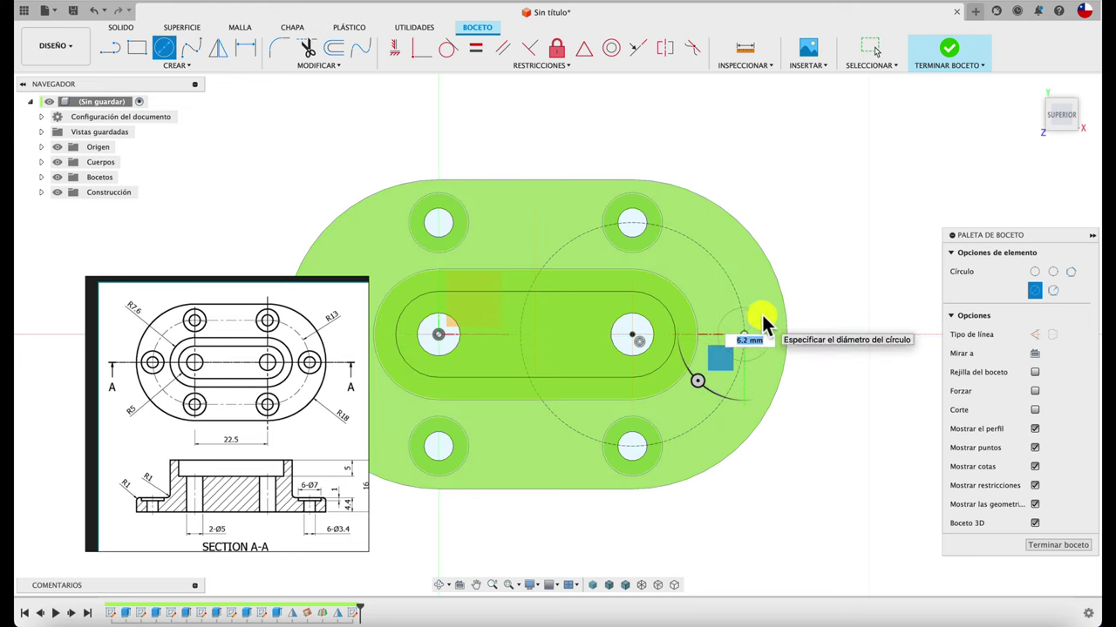
pyautogui.press('Return')
pyautogui.click(871, 48)
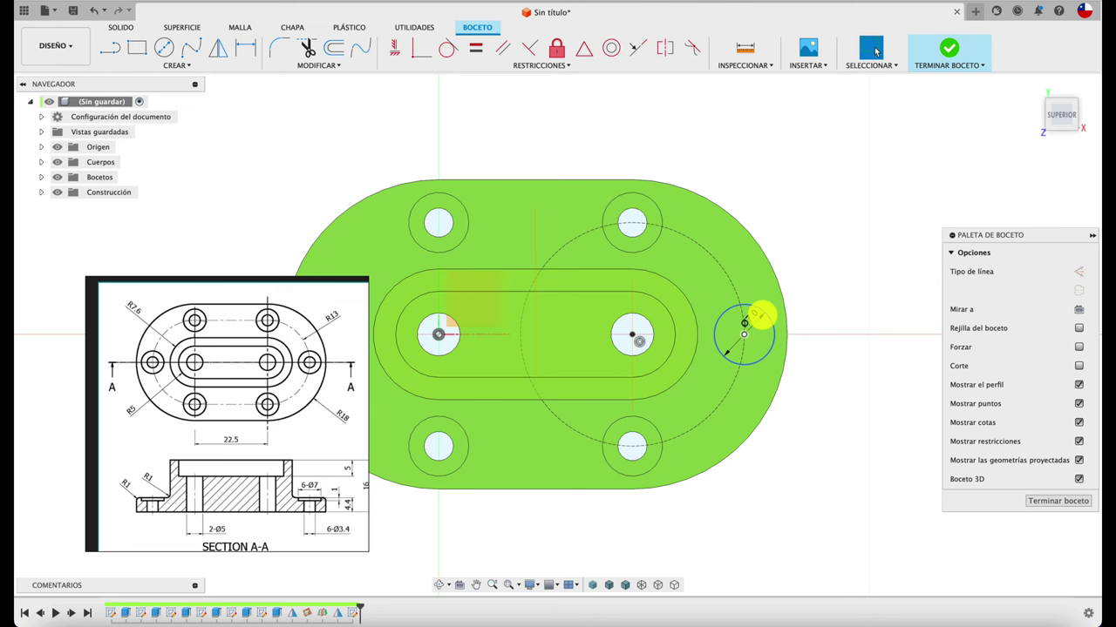
# - Cut the Ø7 circle 1 mm down into the flange as a recess
pyautogui.press('e')
pyautogui.click(795, 375)
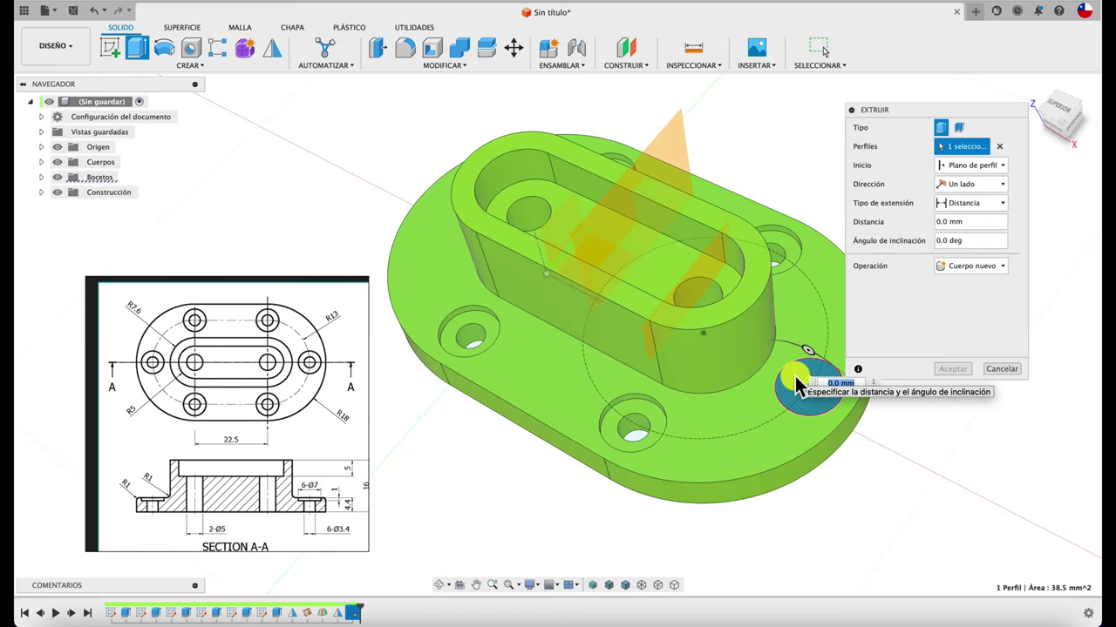
pyautogui.moveTo(810, 384); pyautogui.dragTo(810, 421)
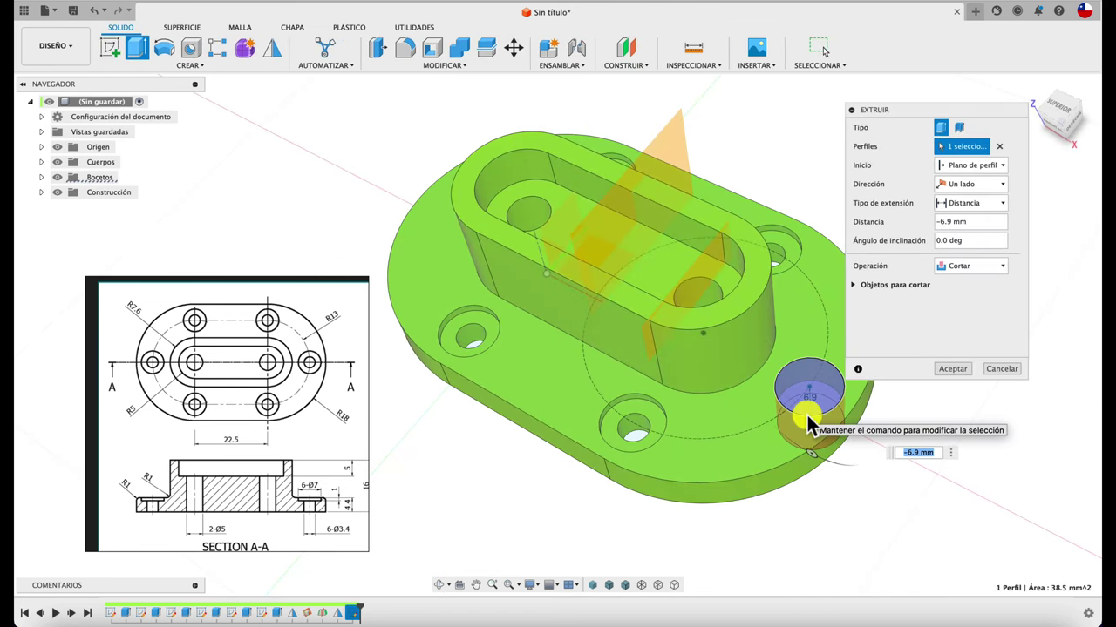
pyautogui.press('Return')
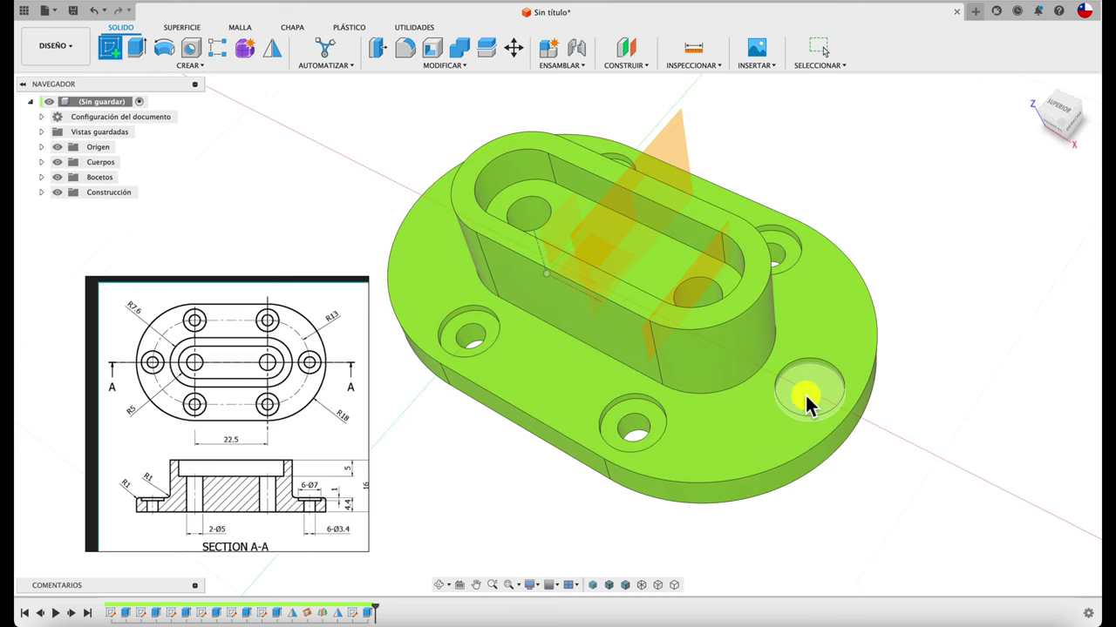
# - Sketch a Ø3.4 circle on the recess floor and cut it through the flange
pyautogui.click(805, 397)
pyautogui.press('c')
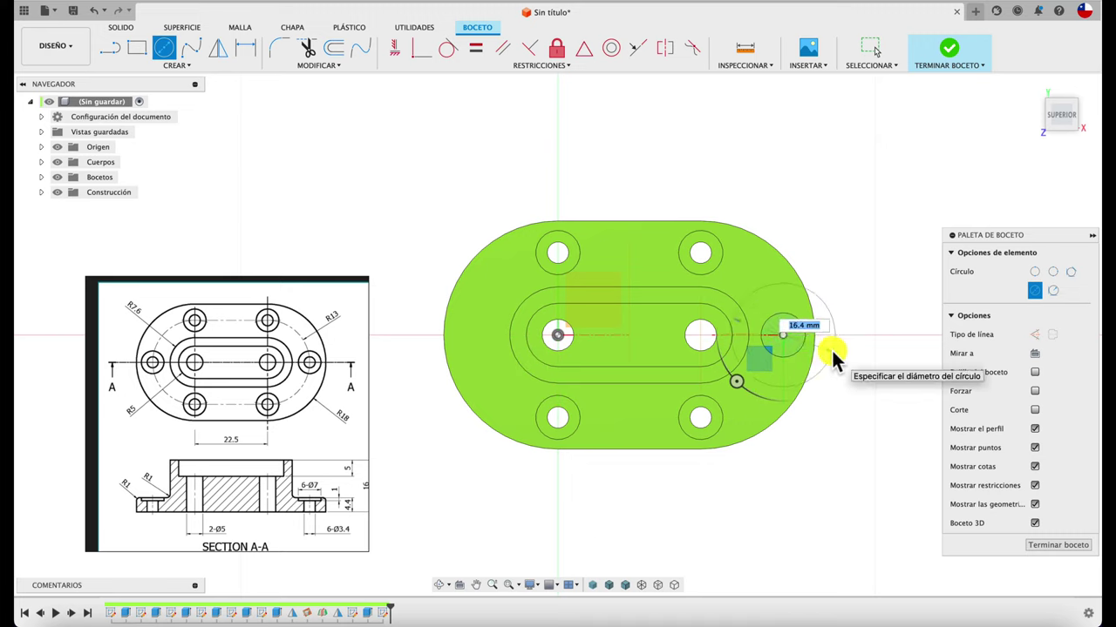
pyautogui.press('Return')
pyautogui.click(875, 49)
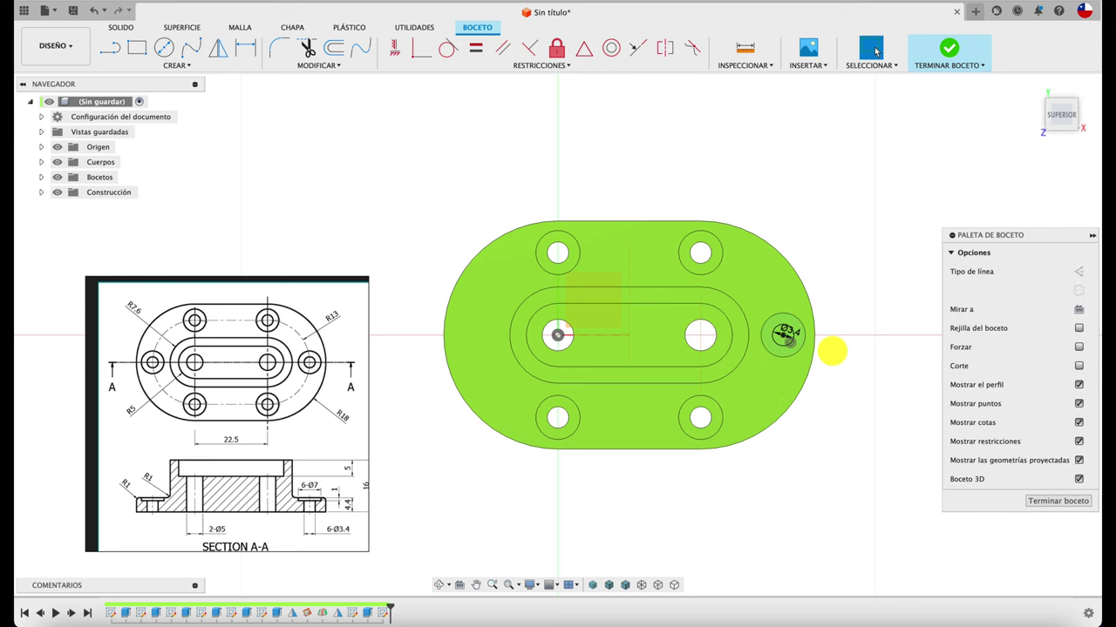
pyautogui.press('e')
pyautogui.click(810, 396)
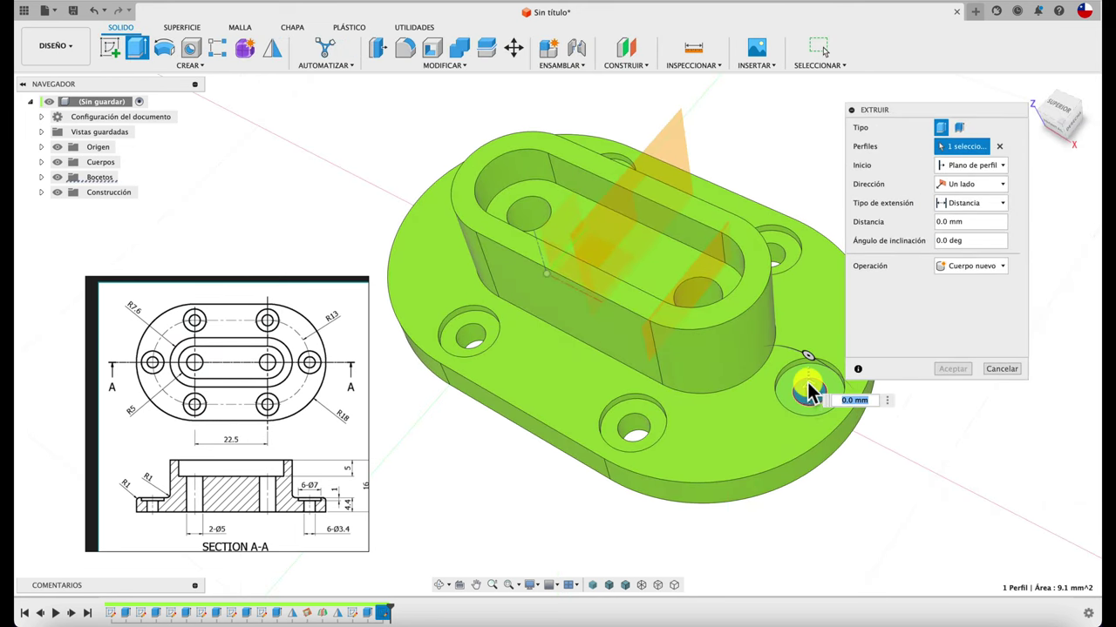
pyautogui.moveTo(812, 390); pyautogui.dragTo(807, 490)
pyautogui.click(950, 370)
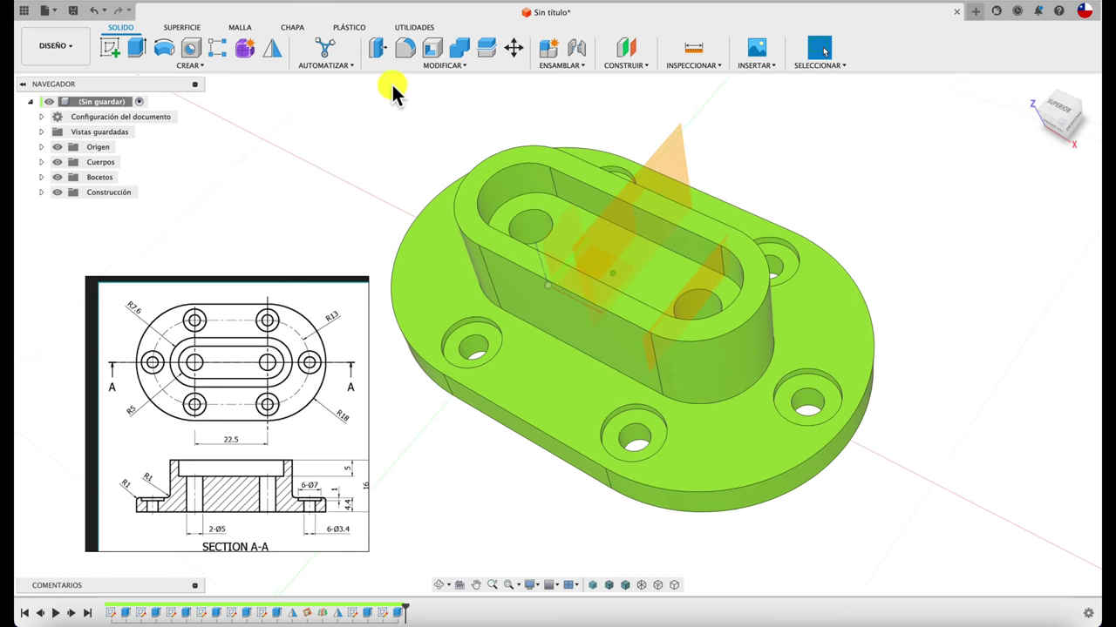
# - Mirror the right-end counterbored hole's faces across the mid plane to the flange's left end
pyautogui.click(272, 54)
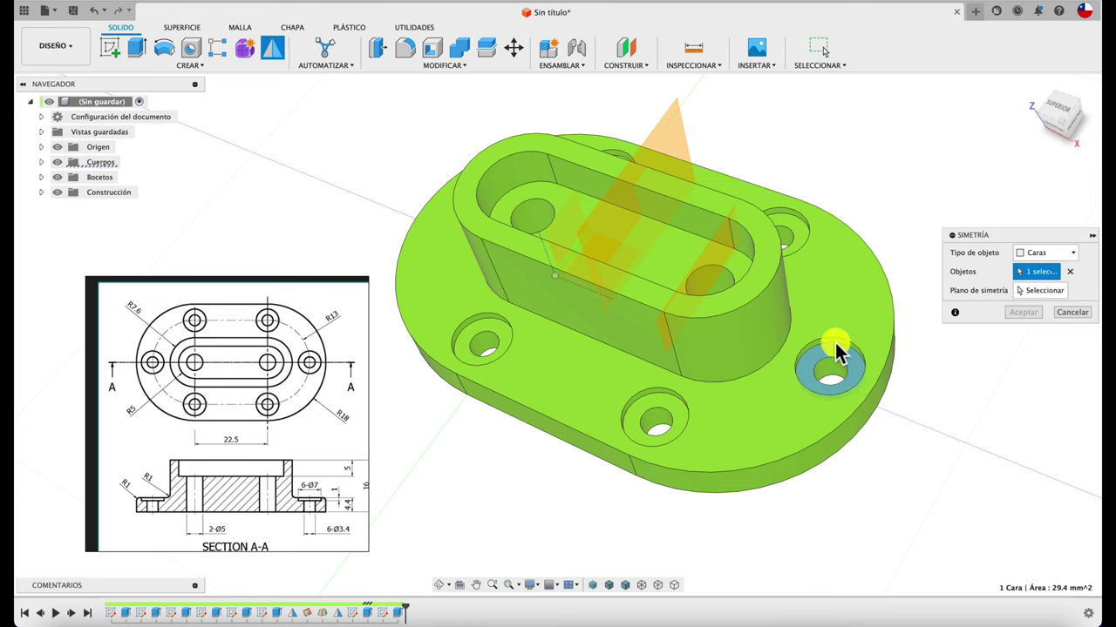
pyautogui.click(835, 366)
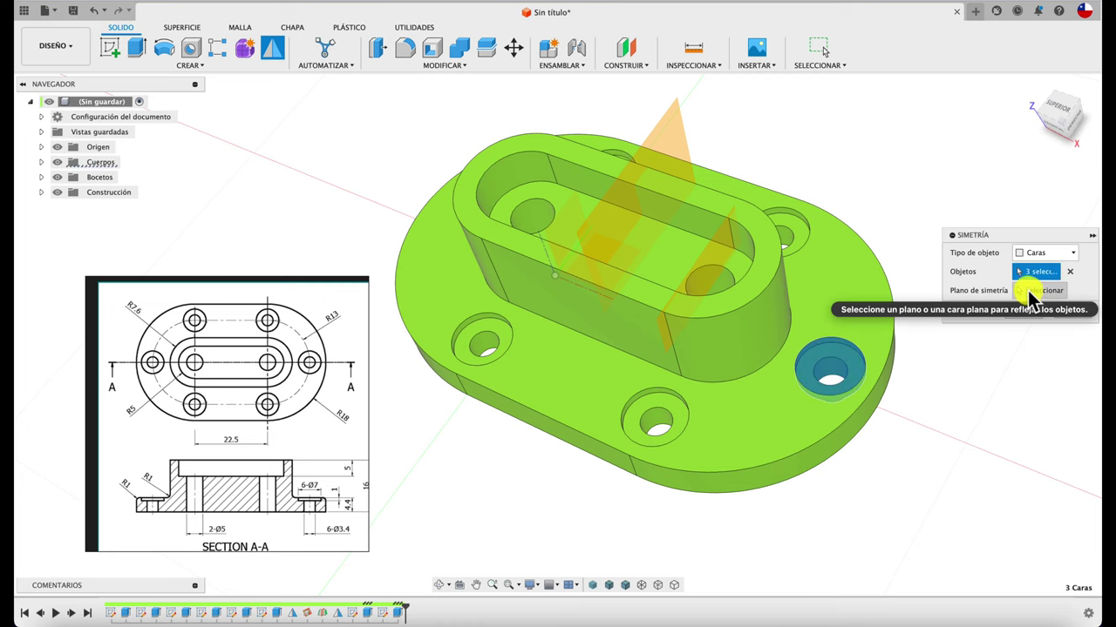
pyautogui.click(1037, 290)
pyautogui.click(679, 127)
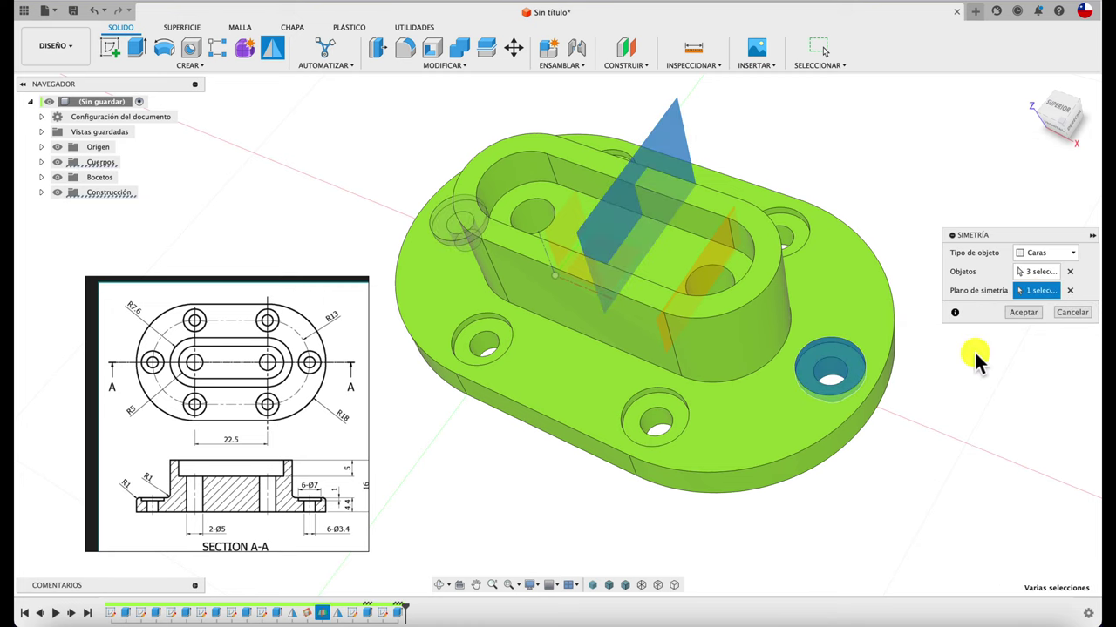
pyautogui.click(1022, 313)
pyautogui.keyDown('shift'); pyautogui.moveTo(877, 307); pyautogui.dragTo(282, 424, button='middle'); pyautogui.keyUp('shift')
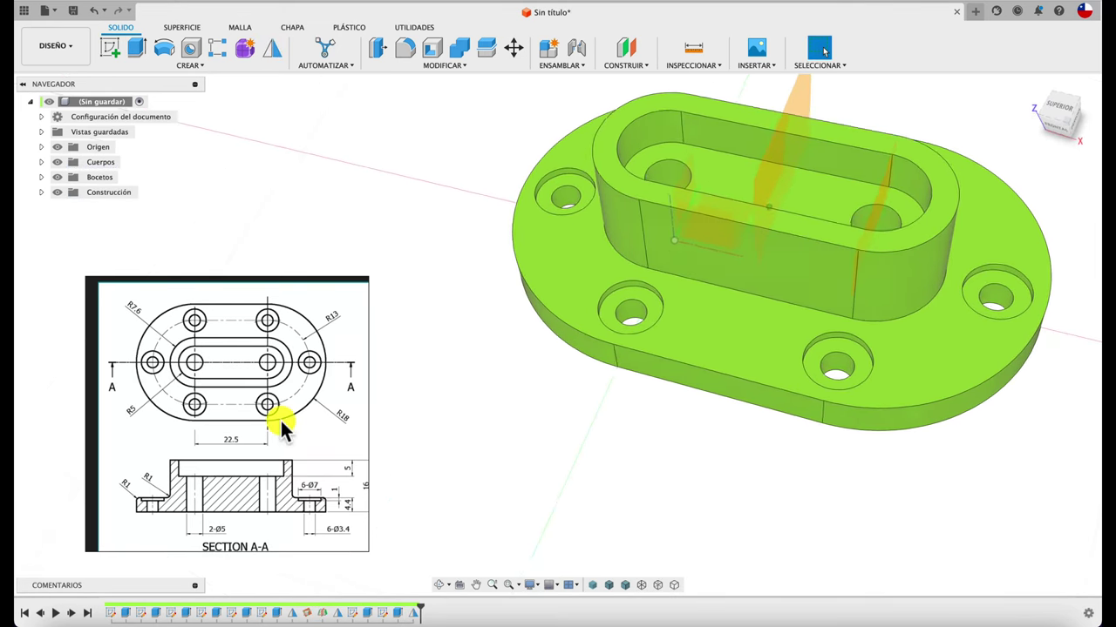
pyautogui.scroll(3, 129, 502)
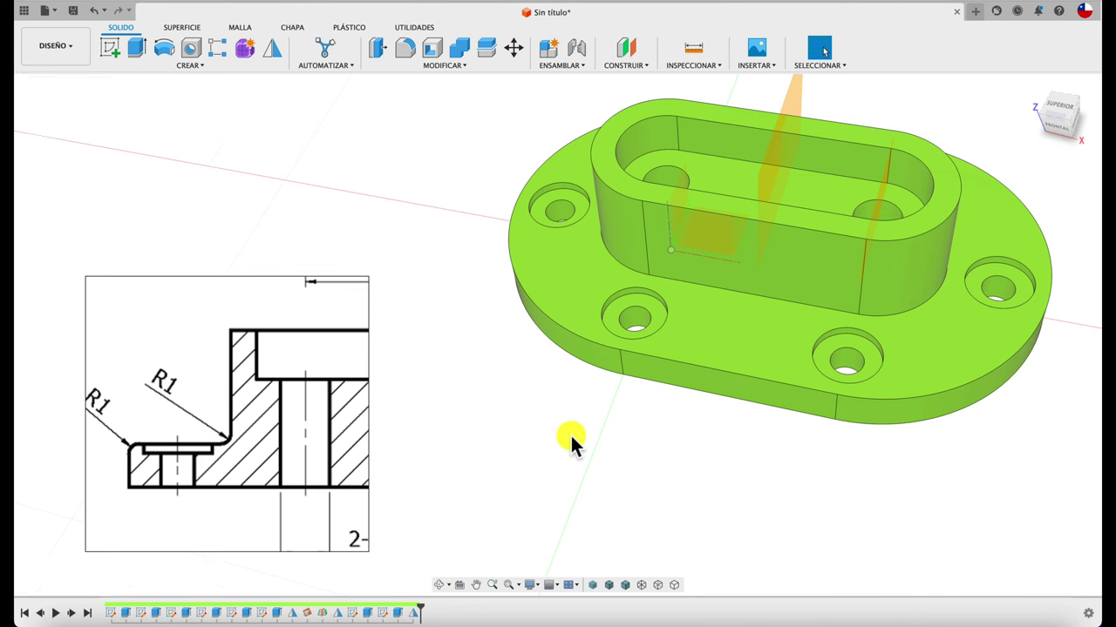
# - Fillet the boss's base edges with a 1 mm radius
pyautogui.moveTo(570, 436); pyautogui.dragTo(498, 443, button='middle')
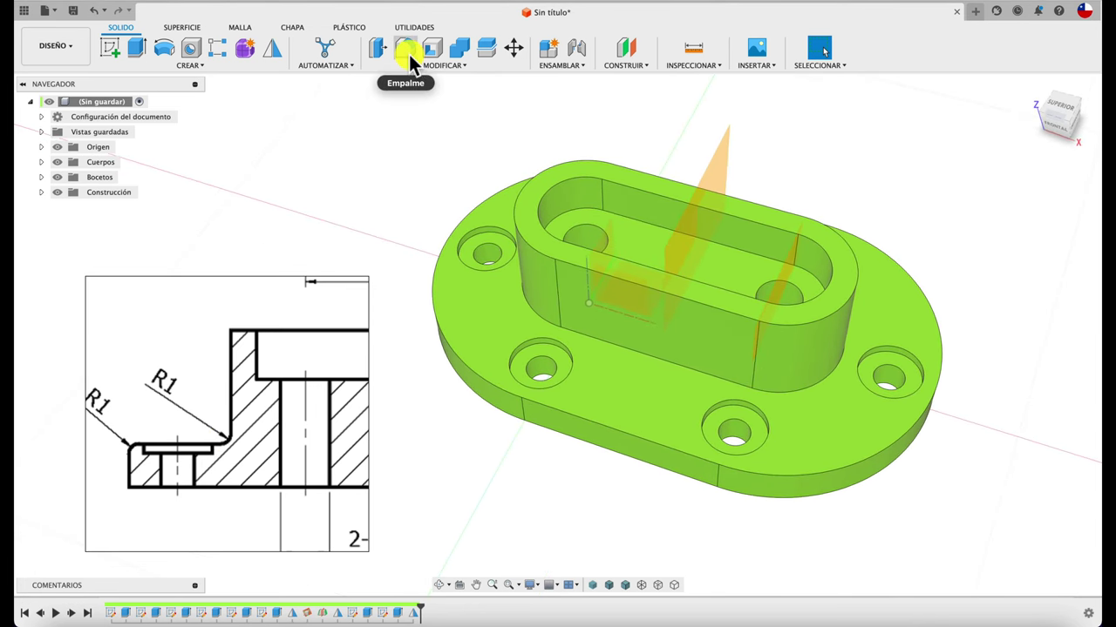
pyautogui.click(409, 54)
pyautogui.click(604, 345)
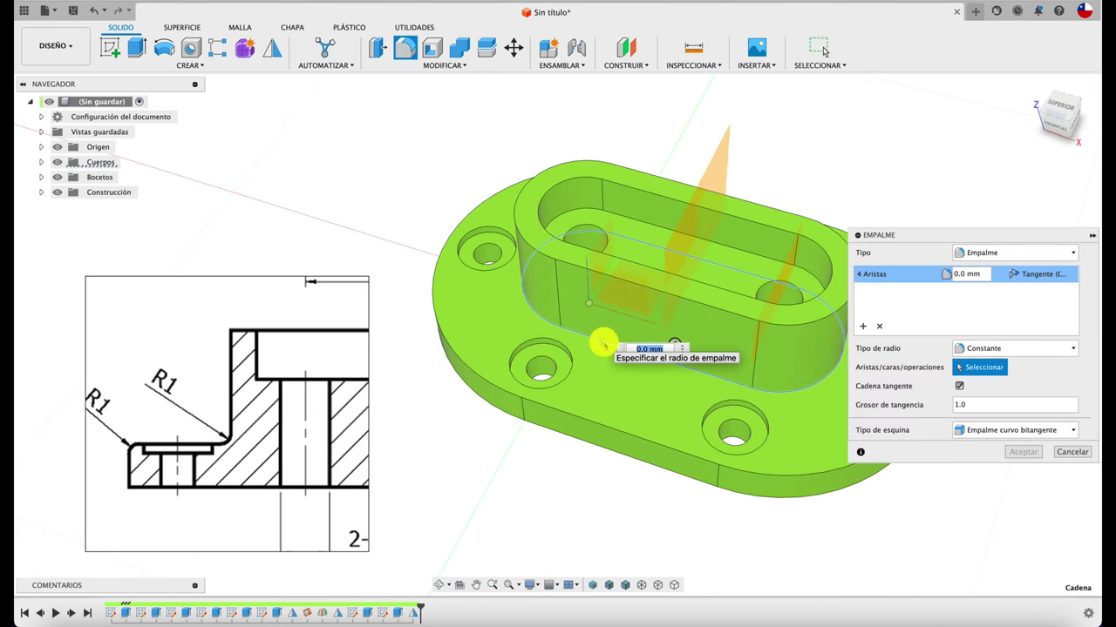
pyautogui.write('1')
pyautogui.press('Return')
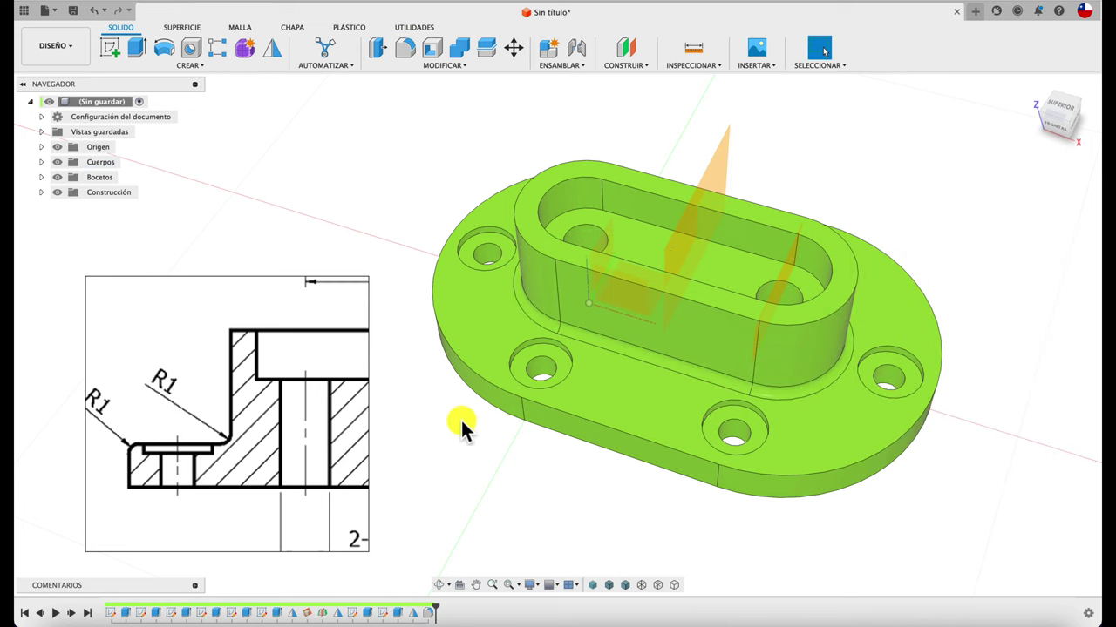
# - Fillet the flange's outer top edges with a 1 mm radius
pyautogui.click(403, 50)
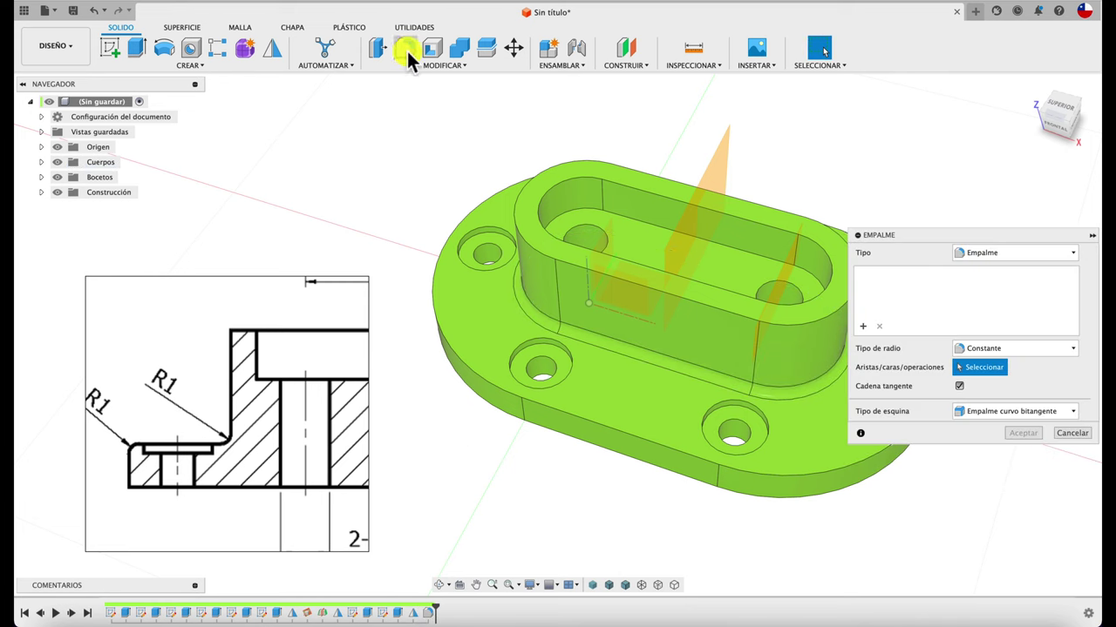
pyautogui.click(462, 364)
pyautogui.press('Return')
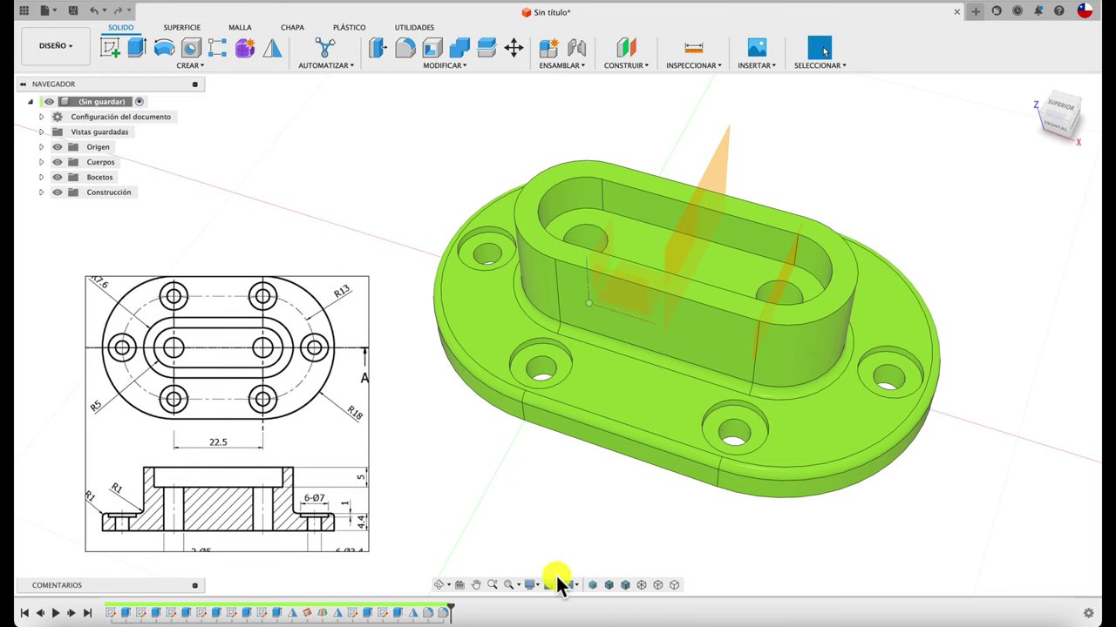
pyautogui.keyDown('shift'); pyautogui.moveTo(528, 483); pyautogui.dragTo(528, 478, button='middle'); pyautogui.keyUp('shift')
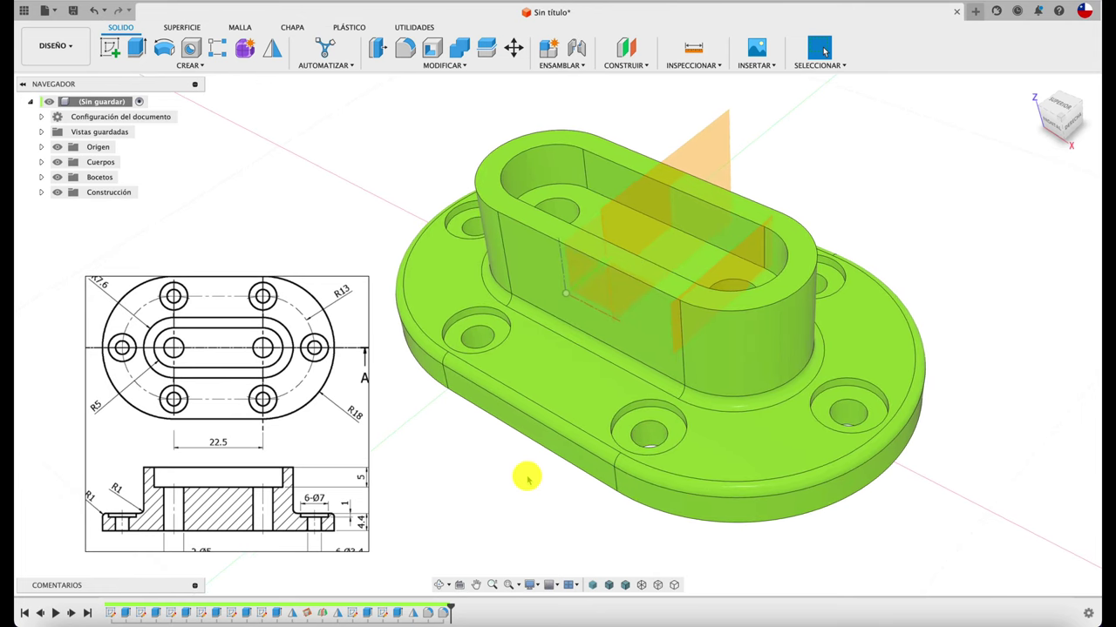
pyautogui.keyDown('shift'); pyautogui.moveTo(527, 477); pyautogui.dragTo(854, 346, button='middle'); pyautogui.keyUp('shift')
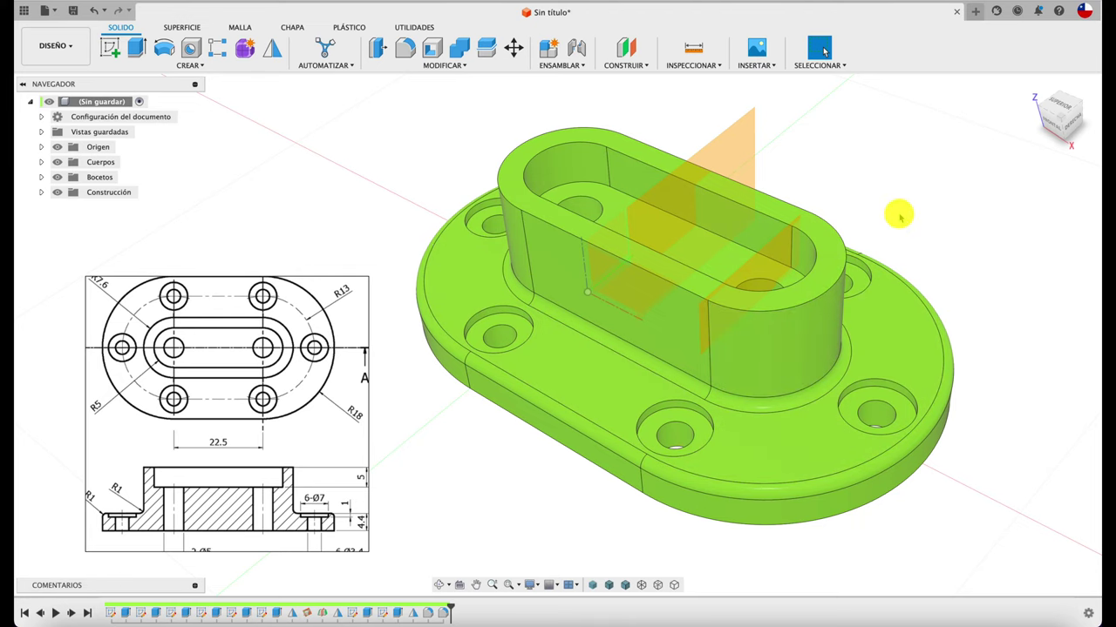
pyautogui.keyDown('shift'); pyautogui.moveTo(899, 217); pyautogui.dragTo(899, 216, button='middle'); pyautogui.keyUp('shift')
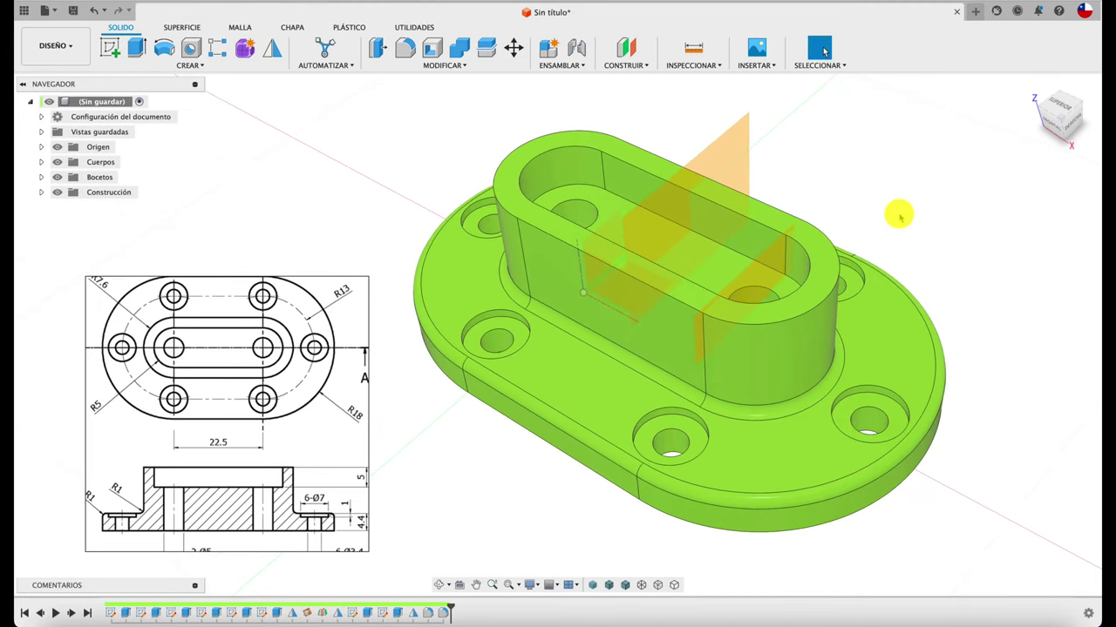